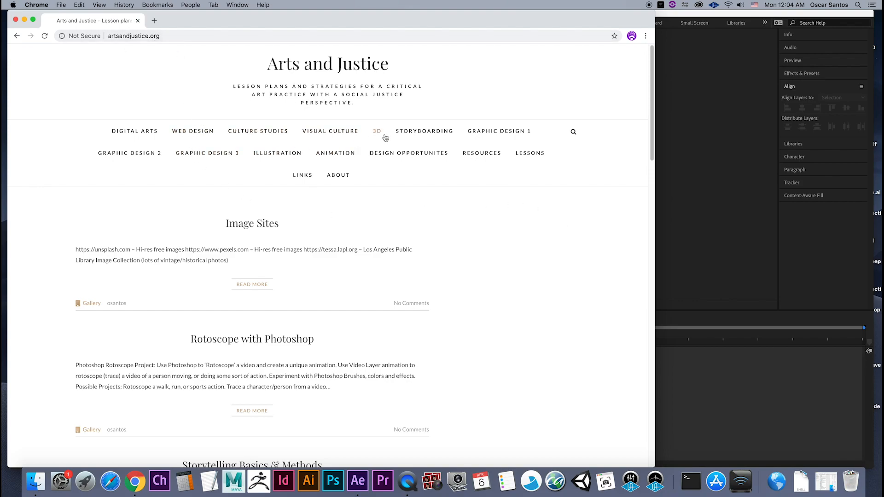
Open the "Digital Arts – After Effects Cameras" lesson from the site's Digital Arts category.
left_click(150, 134)
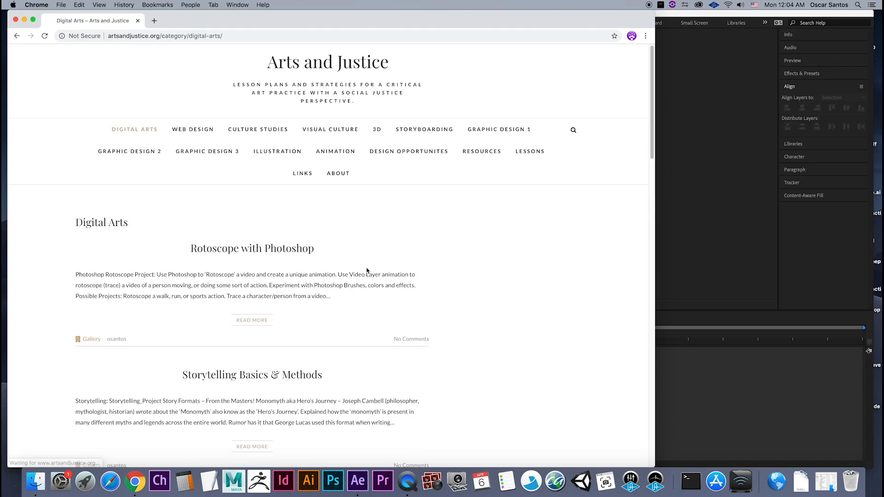
scroll(364, 269, "down", 10)
scroll(367, 272, "down", 7)
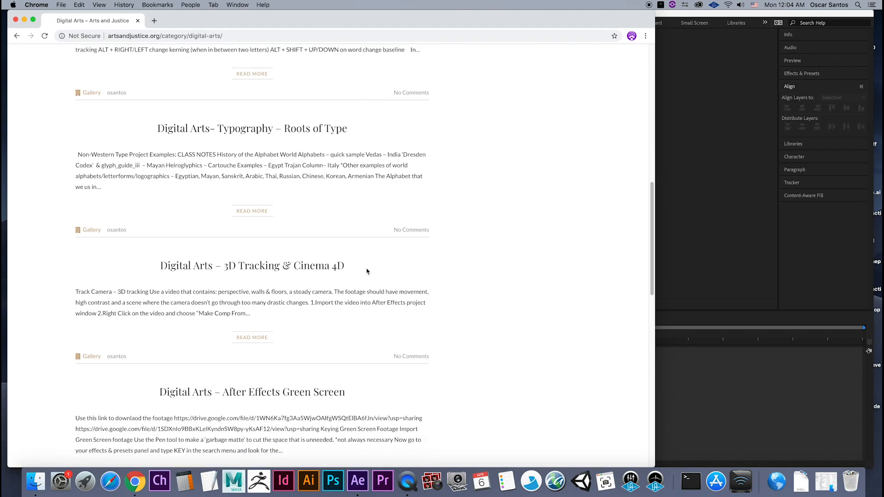
scroll(366, 271, "down", 1)
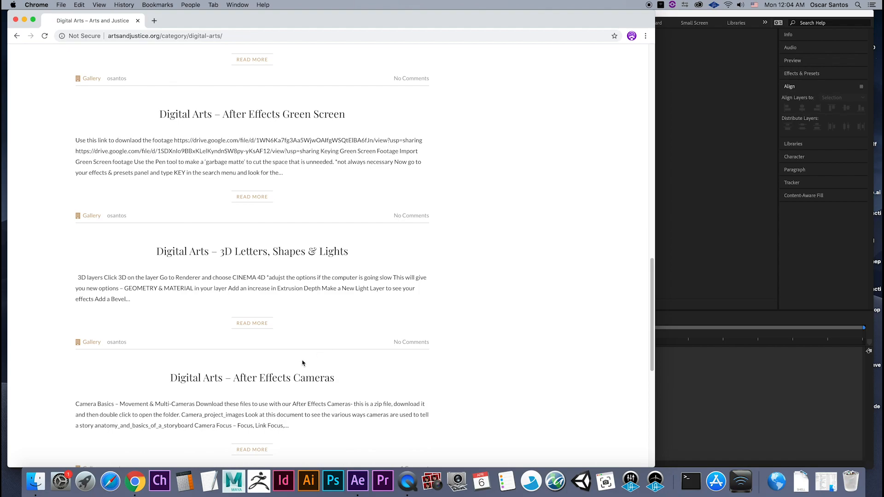
left_click(301, 377)
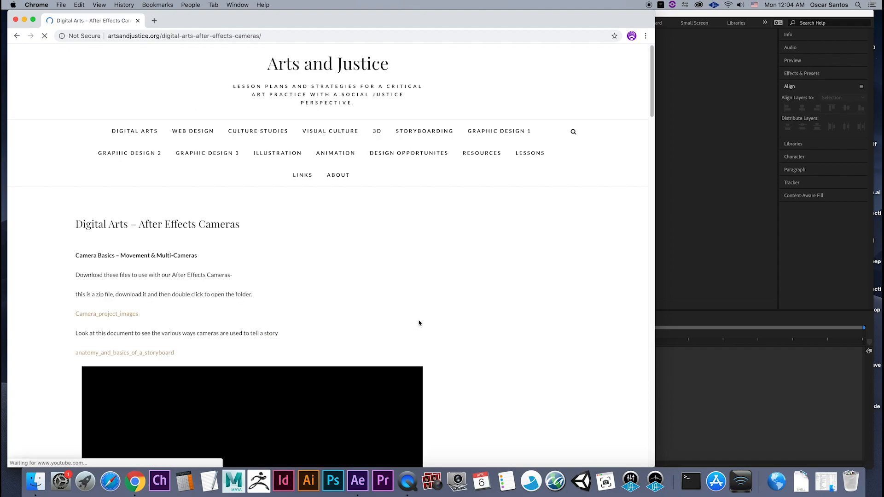
Play the start of the embedded "After Effects - Camera Focus Techniques" video and pause it.
scroll(340, 318, "down", 3)
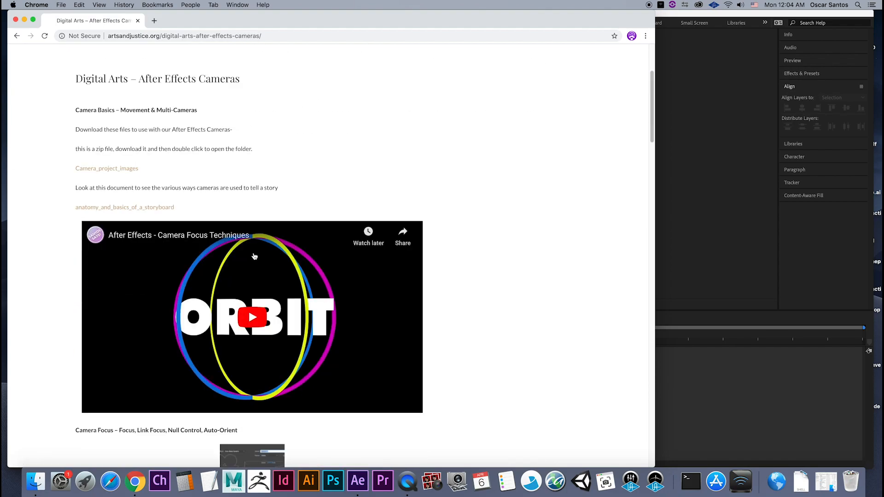
left_click(267, 326)
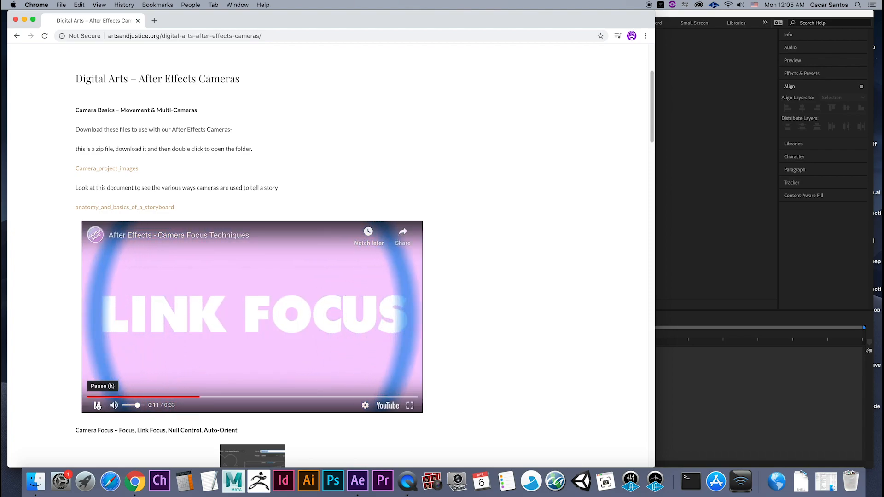
left_click(97, 406)
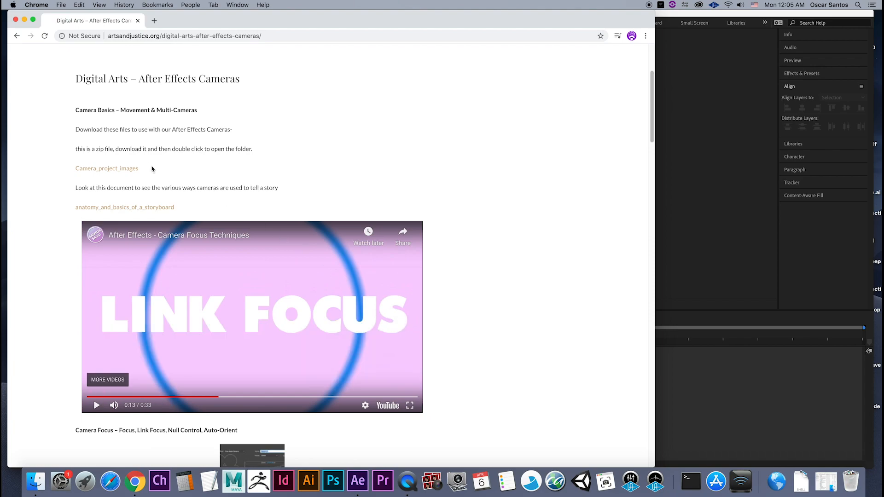
Download the Camera_project_images zip file from the lesson page and extract it in Finder's Downloads folder.
scroll(186, 215, "up", 5)
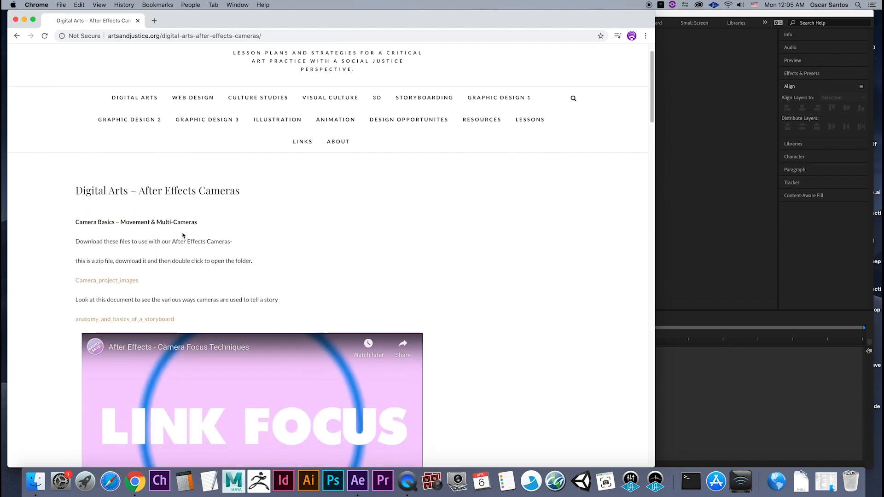
scroll(182, 235, "down", 2)
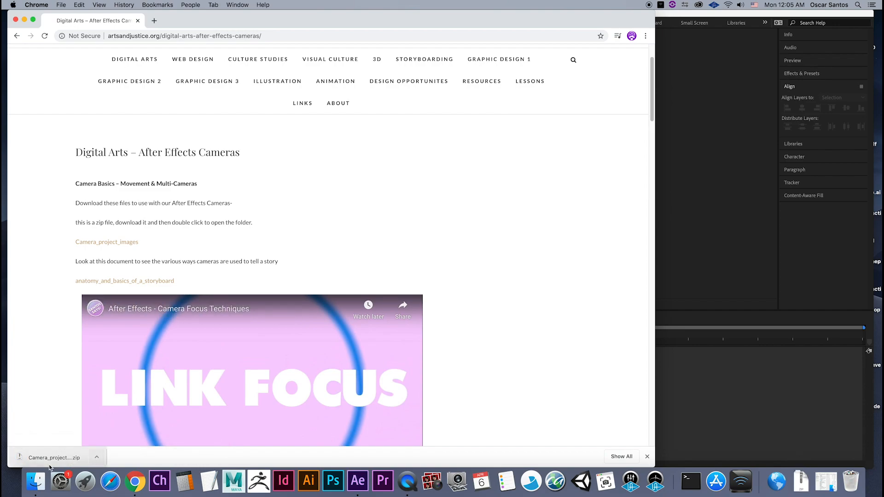
left_click(36, 481)
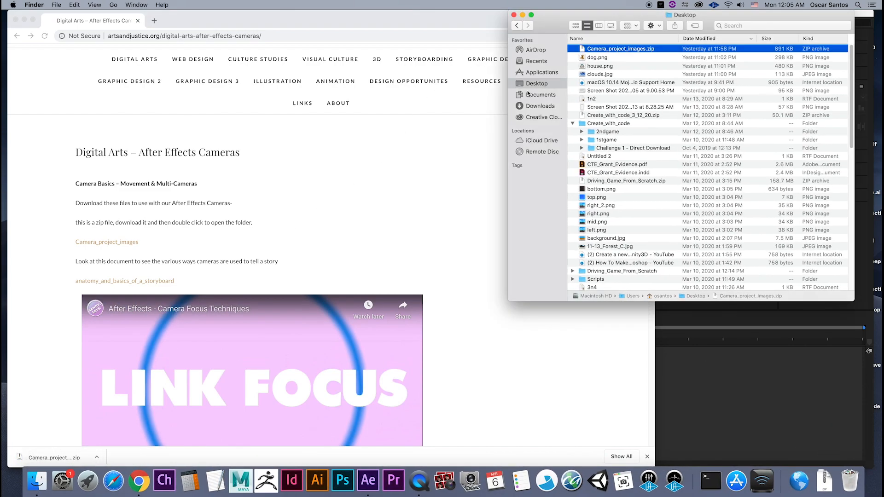
left_click(540, 105)
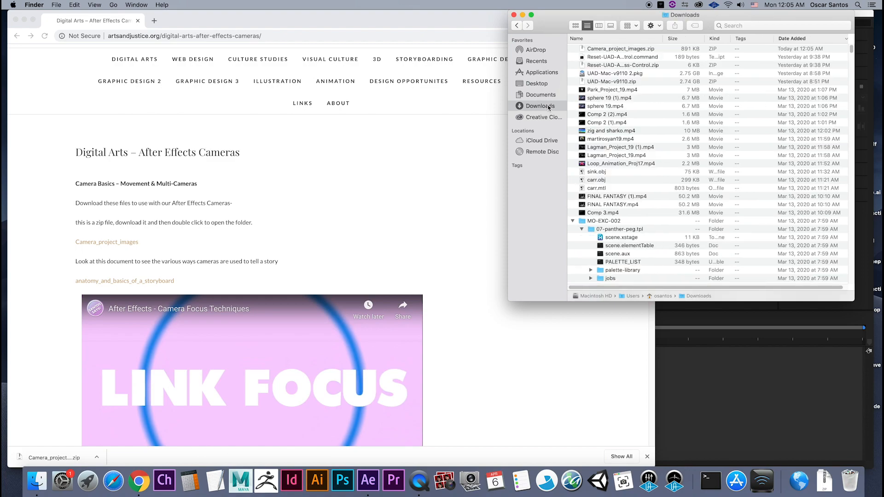
left_click(620, 50)
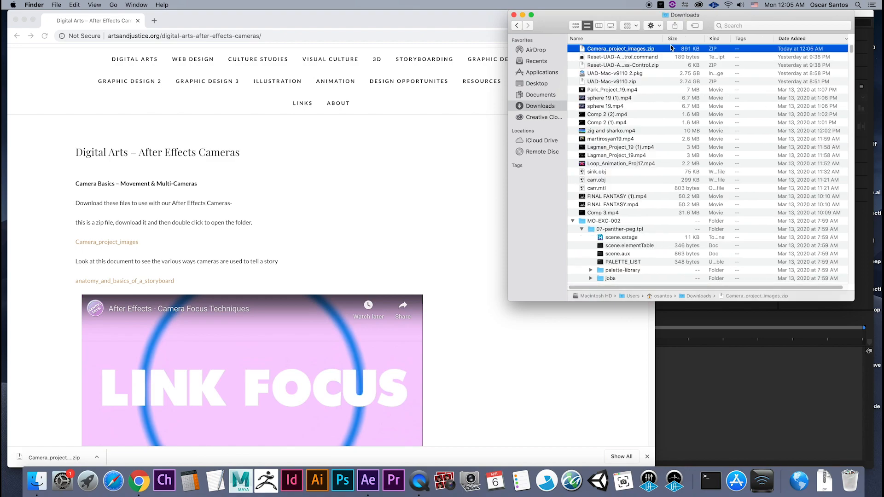
double_click(611, 51)
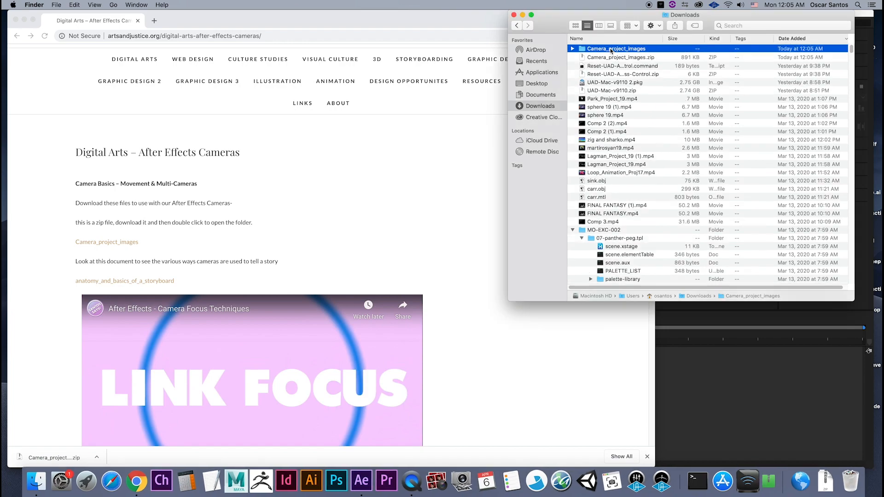
Preview house.png, clouds.jpg and dog.png inside the extracted Camera_project_images folder, and collapse the folder.
left_click(573, 49)
left_click(612, 57)
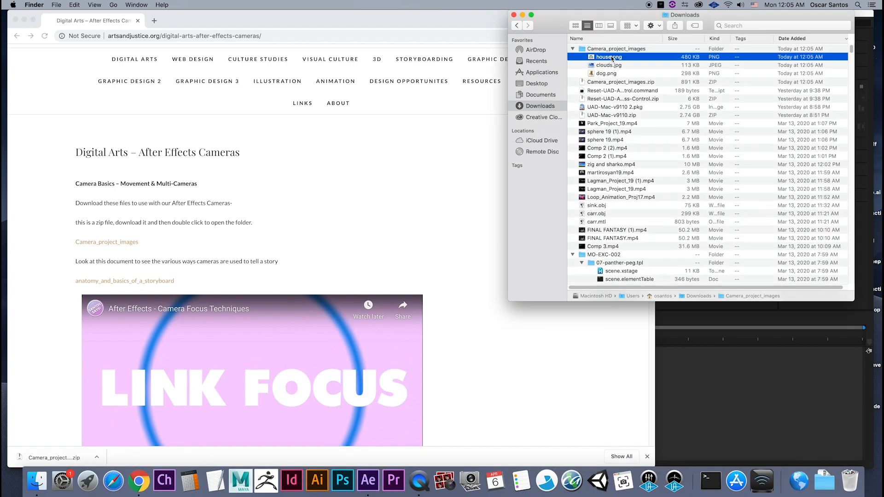
key("space")
key("Down")
key("Down")
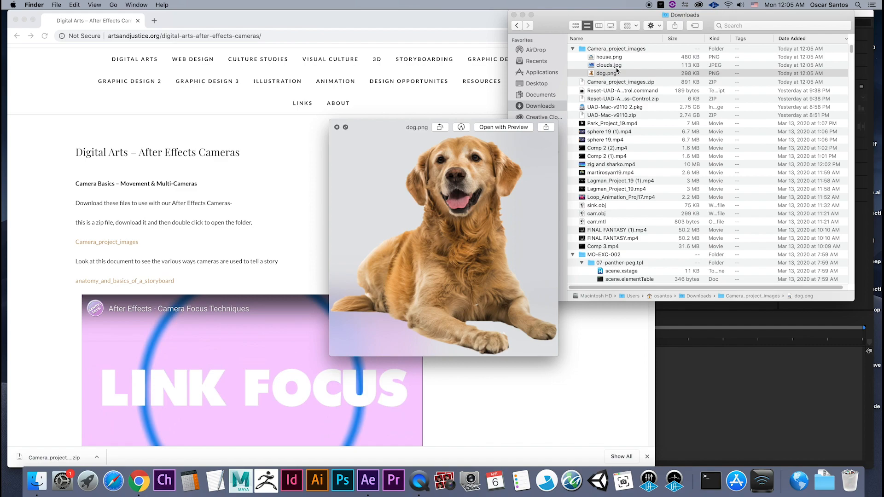
key("space")
left_click(573, 48)
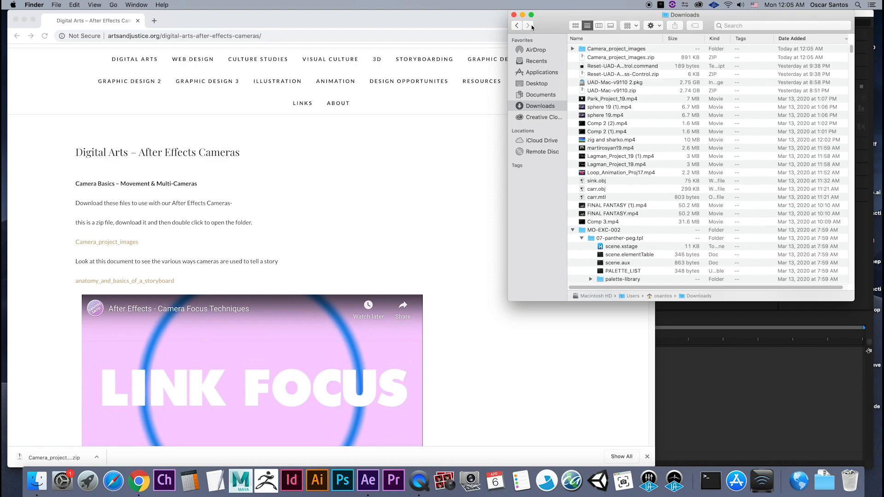
Revisit the Camera_project_images link on the lesson page and expand the matching folder in Finder's Downloads.
left_click(297, 217)
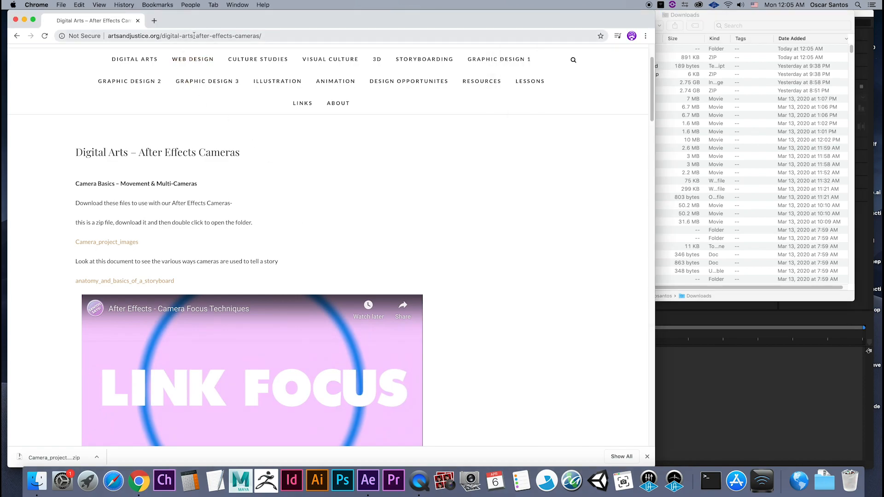
scroll(330, 130, "up", 2)
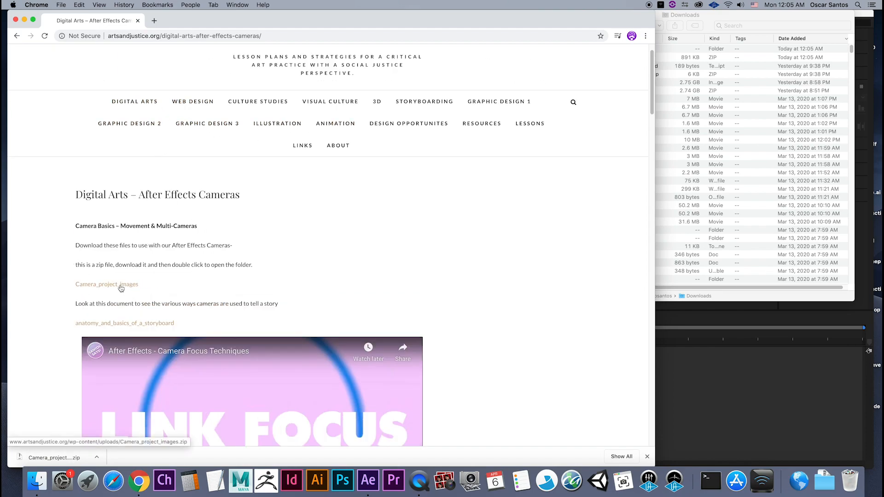
left_click(696, 18)
left_click(613, 50)
left_click(572, 49)
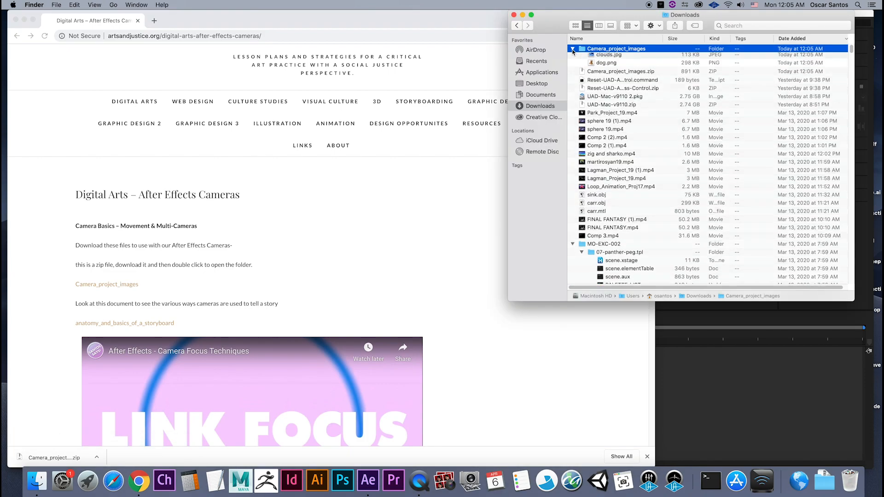
left_click(573, 48)
left_click(572, 49)
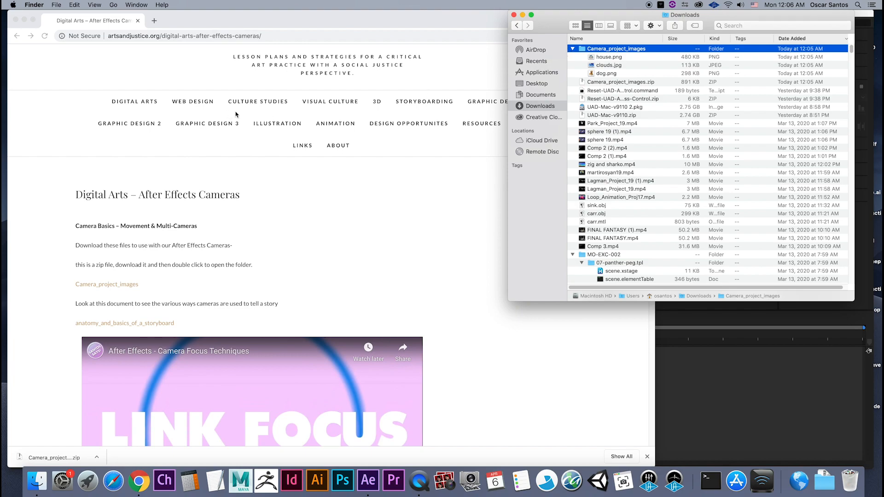
Read through the lesson's Focus Basics, Link Focus, Null Control and Auto Orient instructions, returning to Focus Basics.
scroll(274, 177, "down", 15)
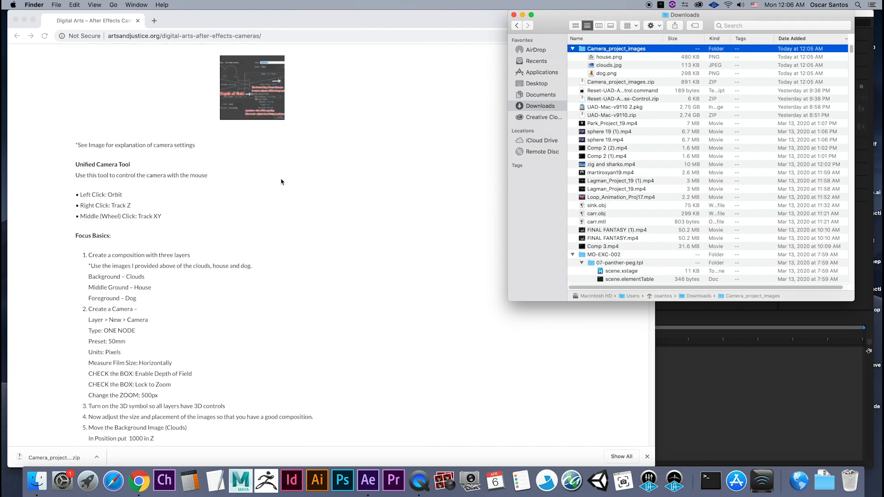
scroll(282, 182, "up", 2)
scroll(281, 181, "down", 2)
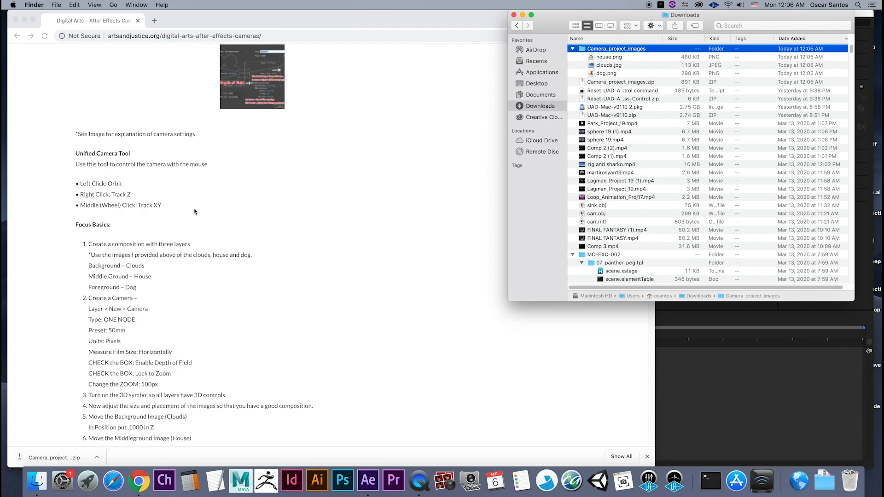
scroll(107, 225, "down", 3)
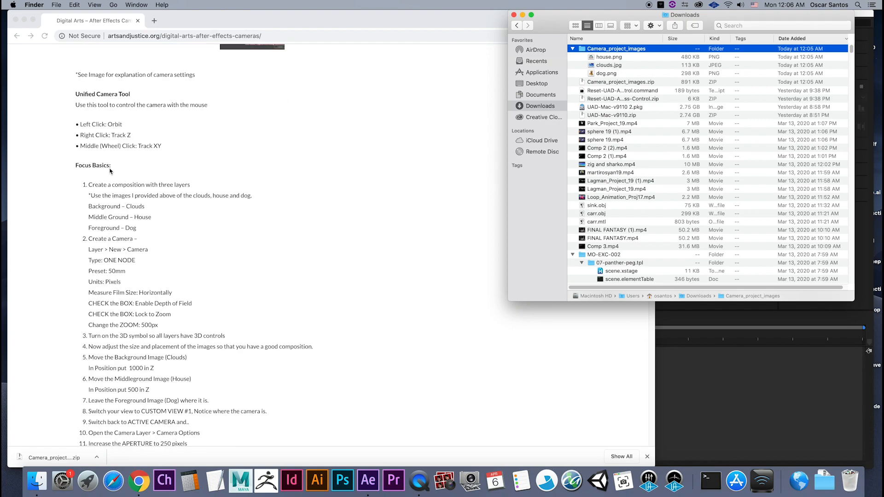
scroll(120, 207, "down", 10)
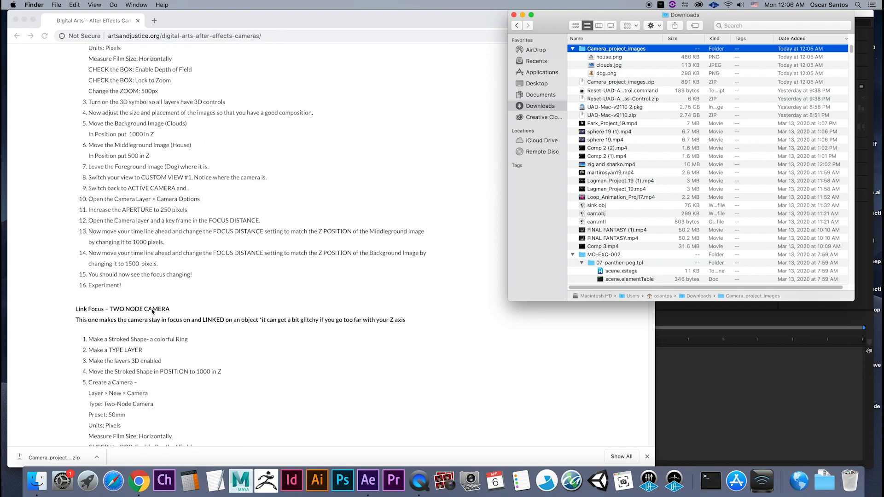
scroll(152, 311, "down", 12)
scroll(154, 308, "down", 10)
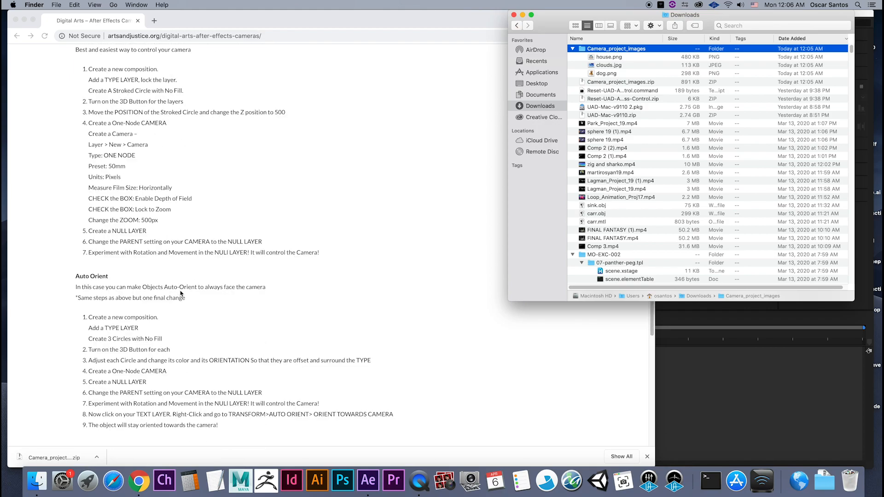
scroll(205, 280, "up", 11)
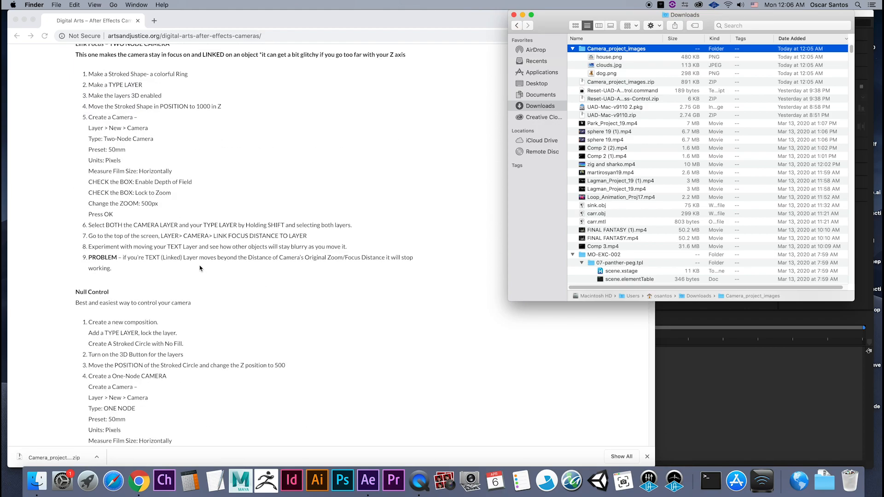
scroll(199, 263, "up", 7)
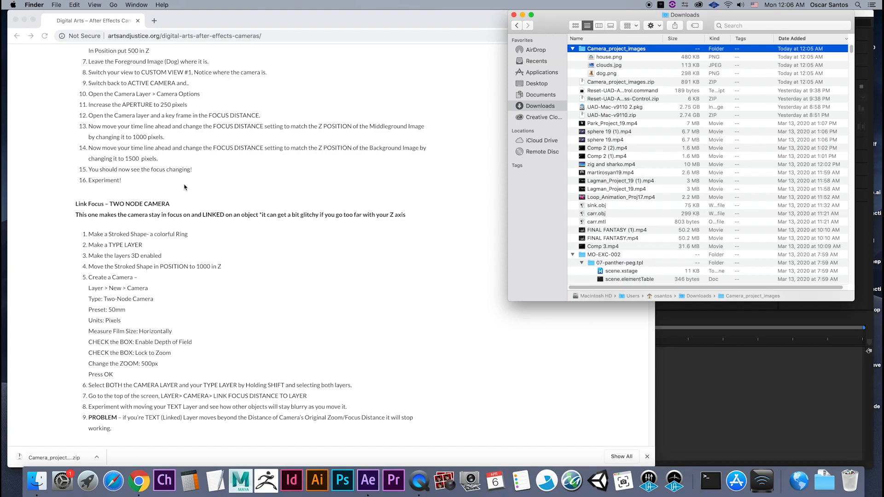
scroll(297, 179, "up", 3)
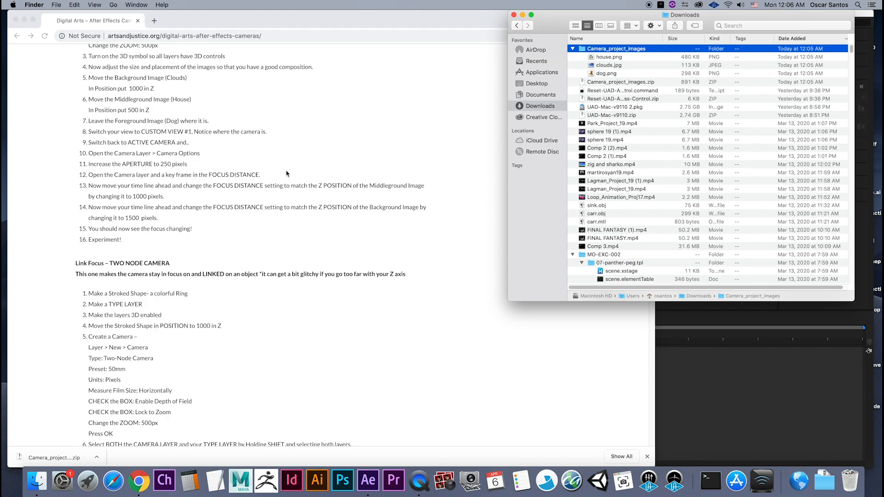
scroll(286, 174, "up", 14)
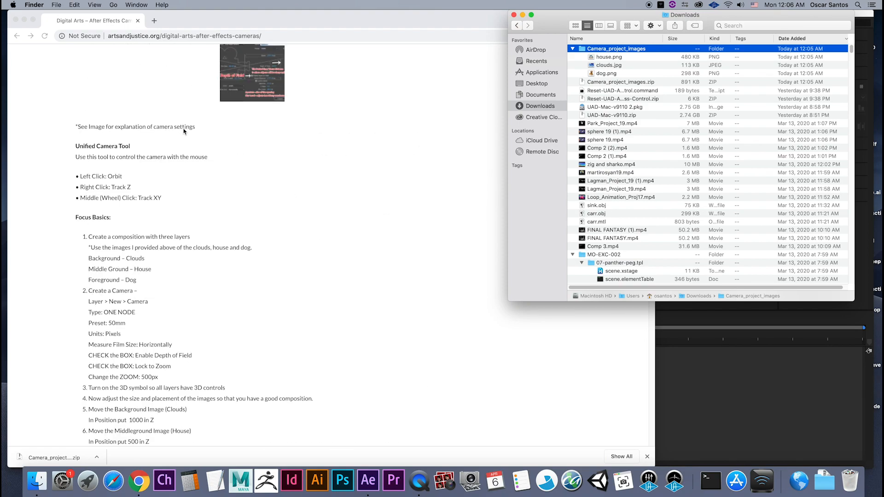
scroll(189, 143, "down", 6)
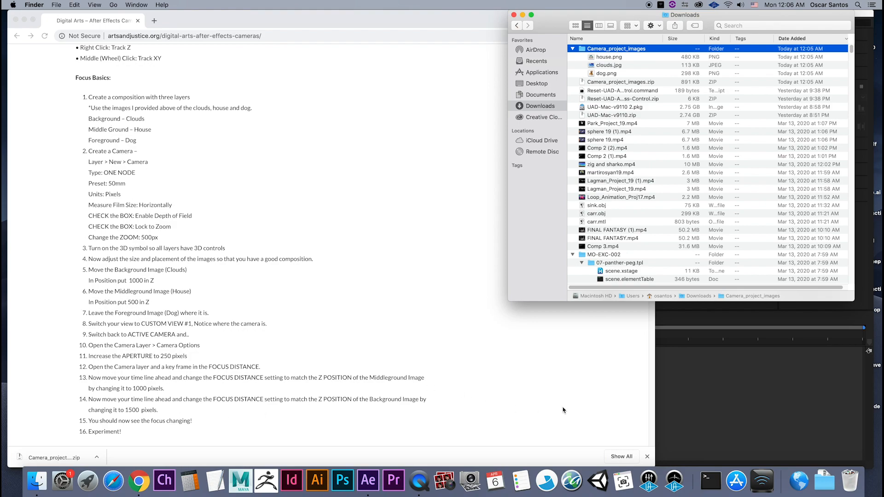
Arrange the narrowed lesson page and the resized After Effects window side by side, closing the Finder window.
left_click_drag(653, 468, 231, 457)
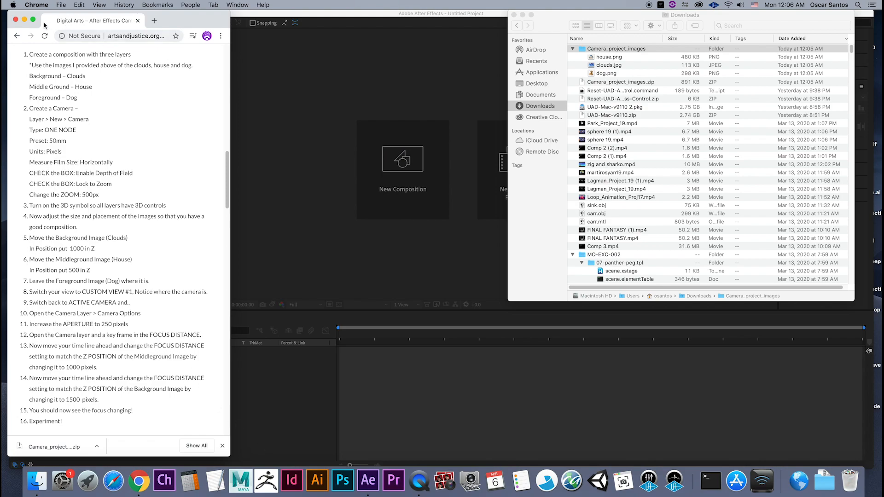
left_click_drag(162, 27, 818, 21)
left_click(538, 26)
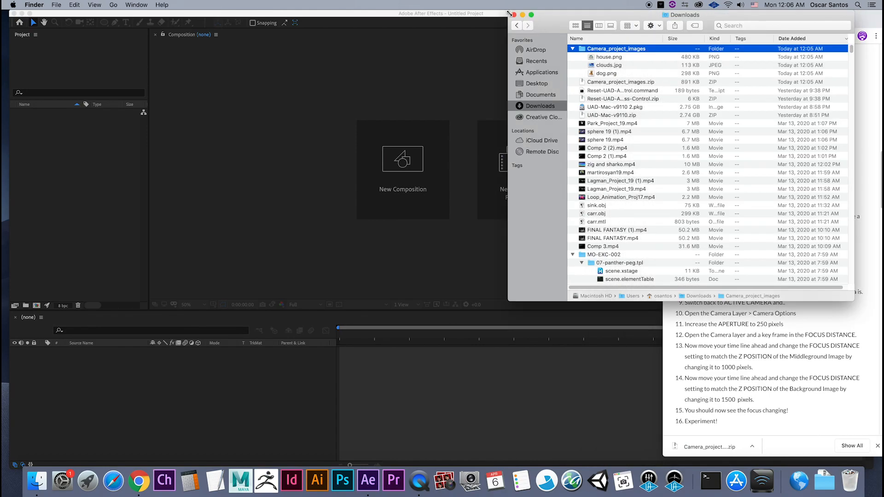
left_click(514, 15)
left_click(524, 16)
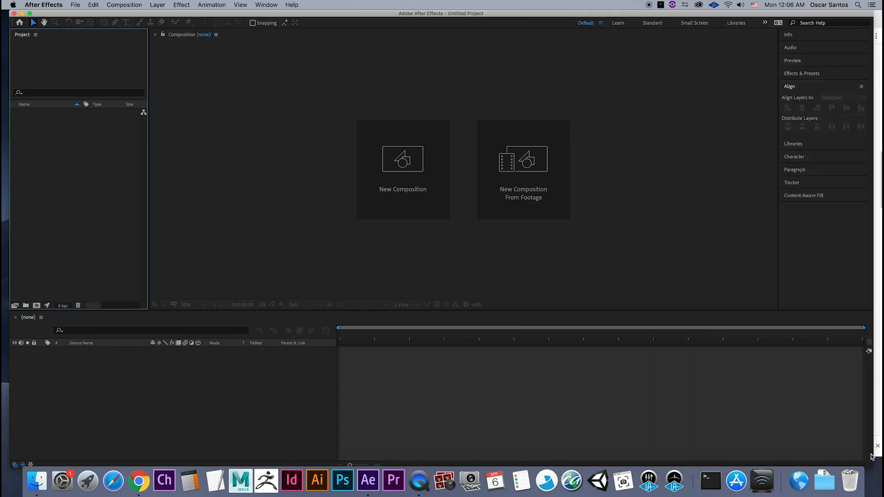
left_click_drag(870, 462, 663, 463)
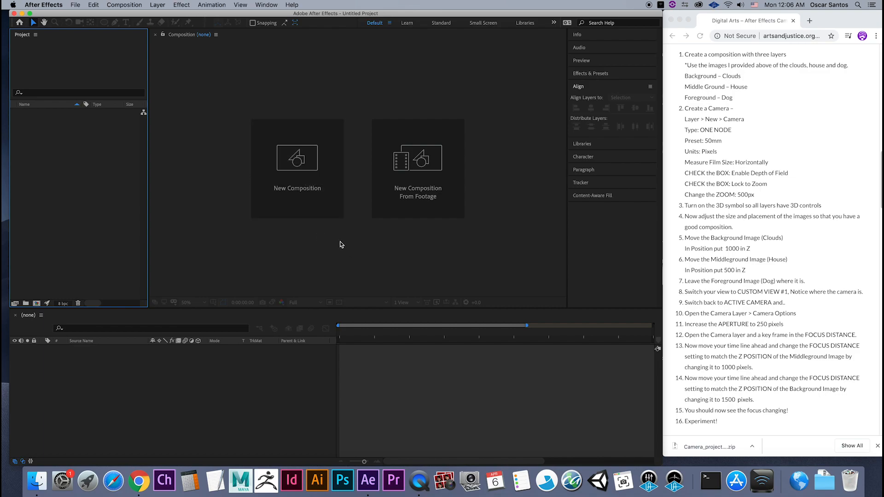
left_click_drag(9, 464, 2, 466)
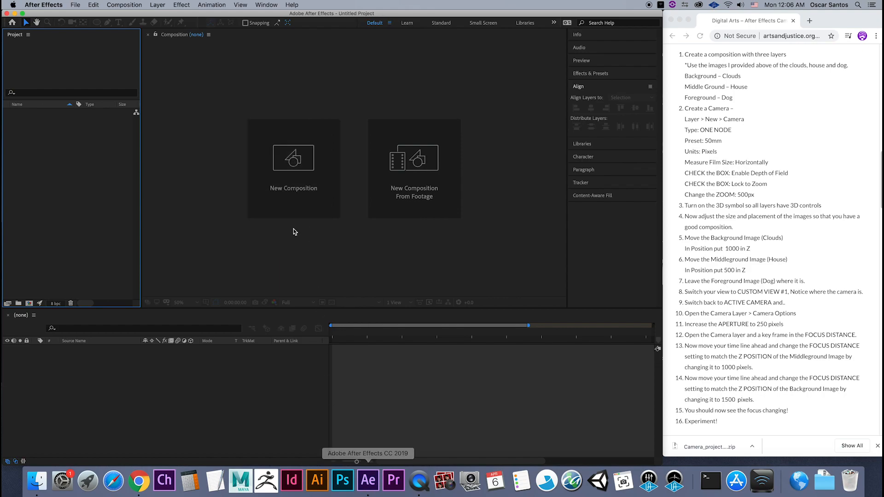
Start a new composition with the HDV/HDTV 720 25 preset and set its frame rate to 24 fps.
left_click(285, 162)
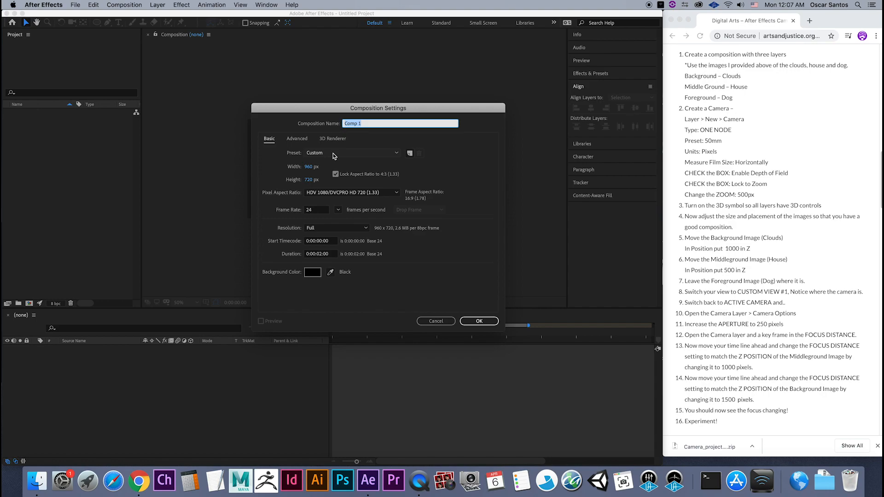
left_click(365, 194)
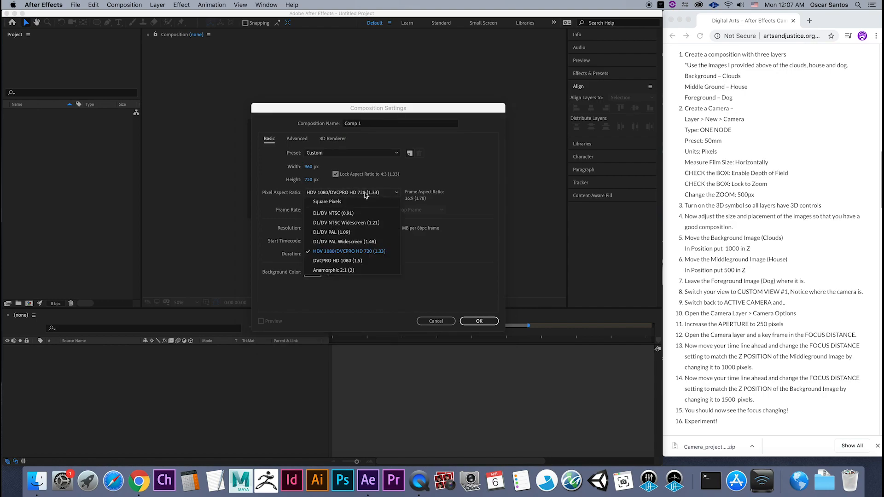
left_click(385, 153)
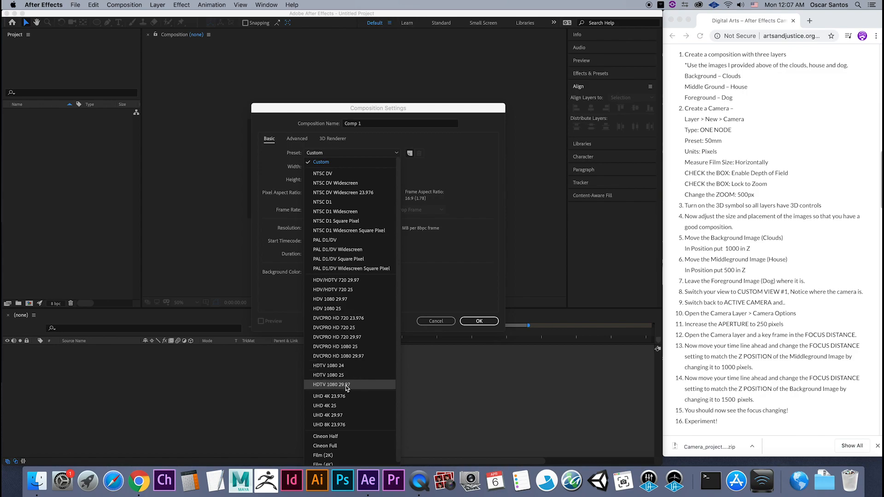
left_click(349, 367)
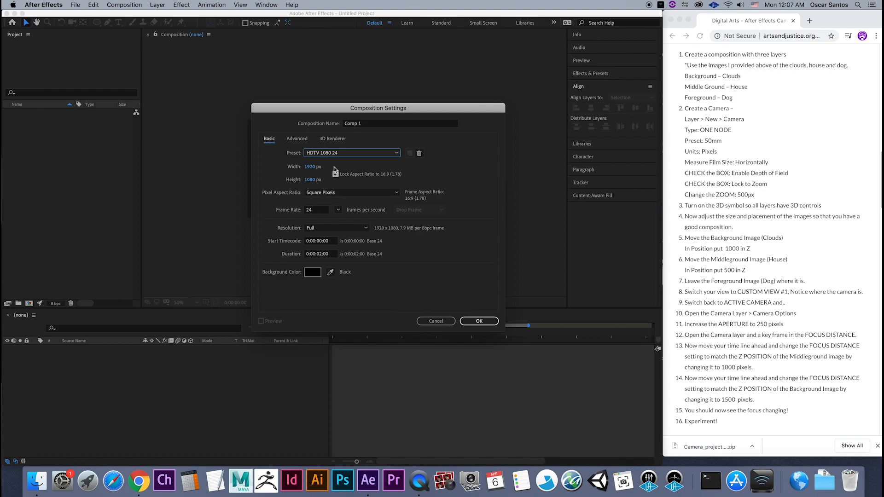
left_click(340, 154)
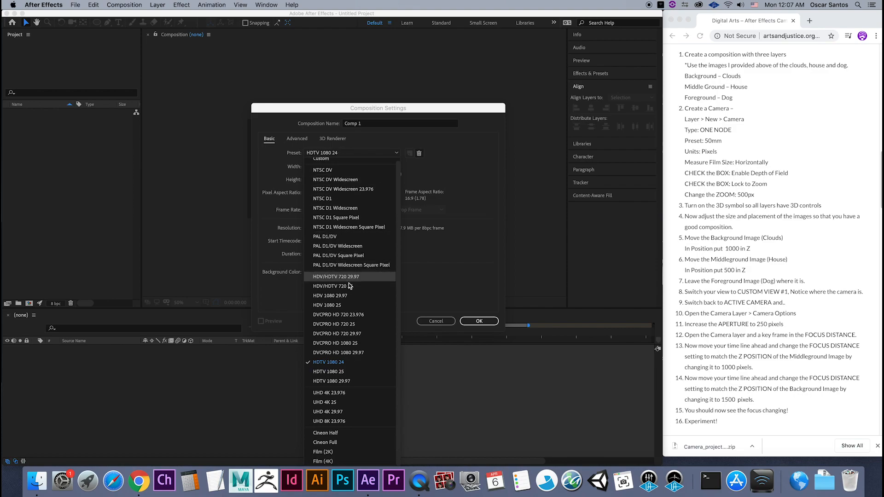
left_click(341, 287)
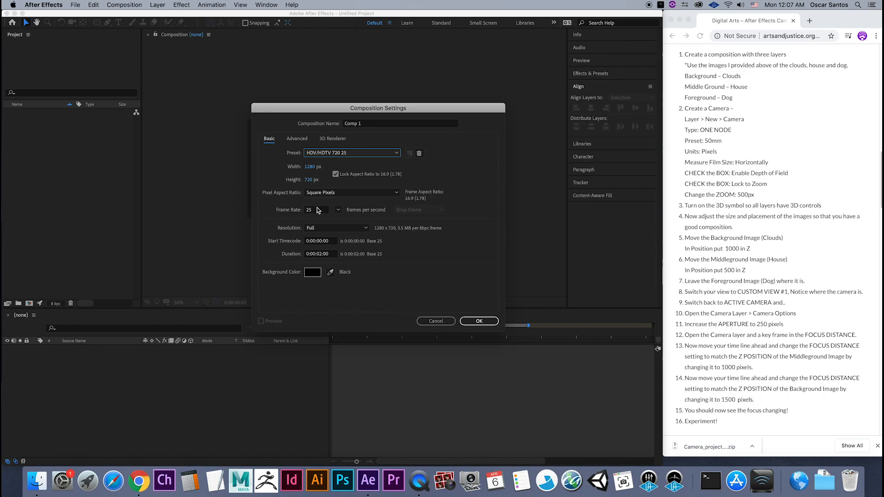
left_click_drag(318, 210, 301, 211)
type("2")
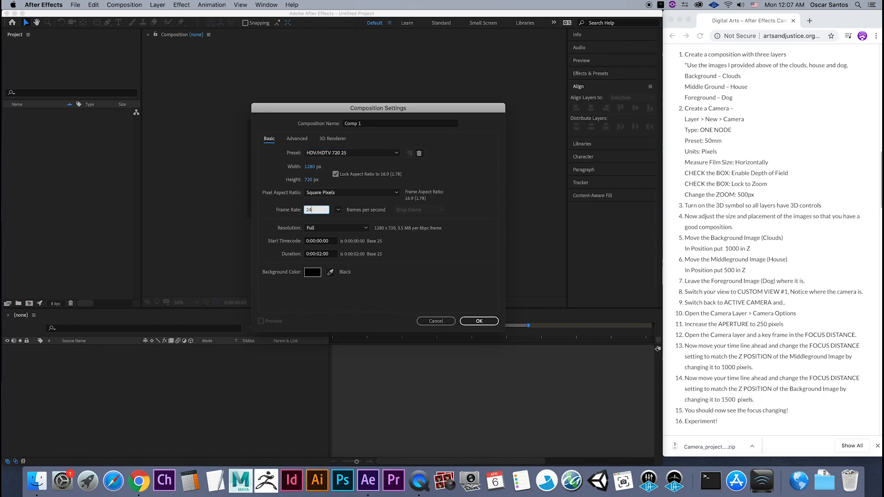
left_click(369, 269)
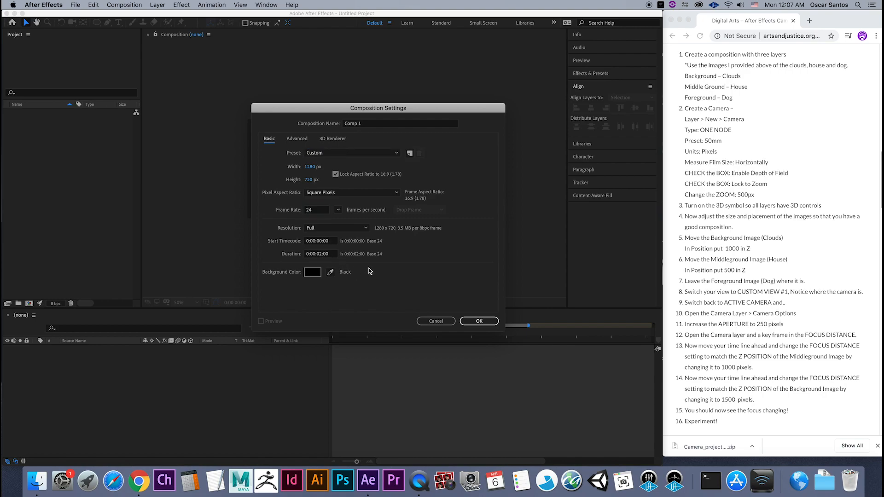
Name the composition Focus Basics and create it with a duration of 0:00:02:00.
left_click(321, 255)
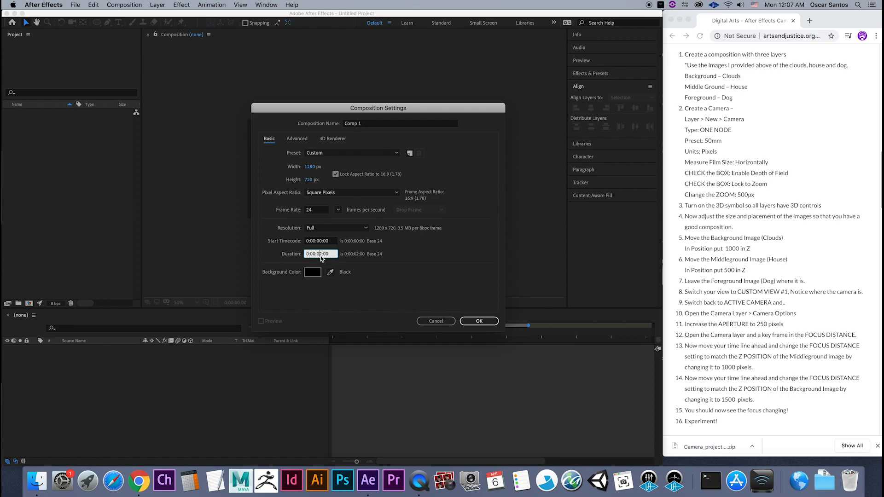
left_click(383, 257)
left_click(368, 128)
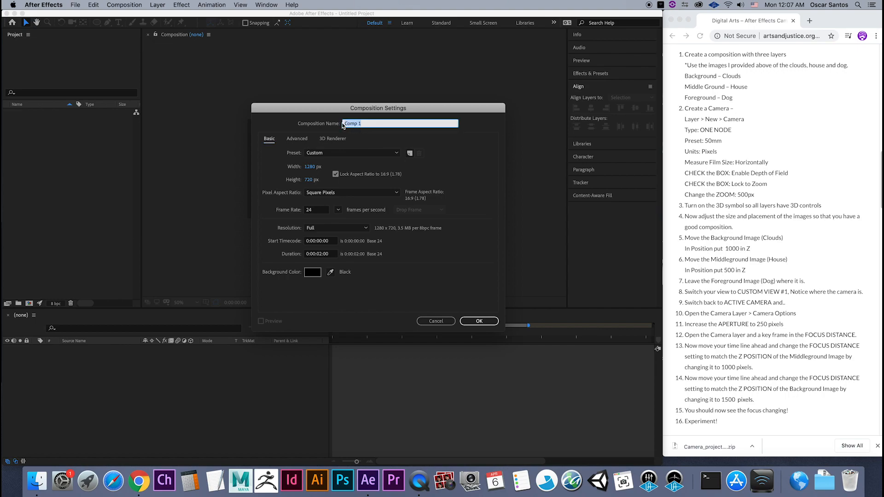
type("Focus Basics")
left_click(344, 124)
left_click(480, 321)
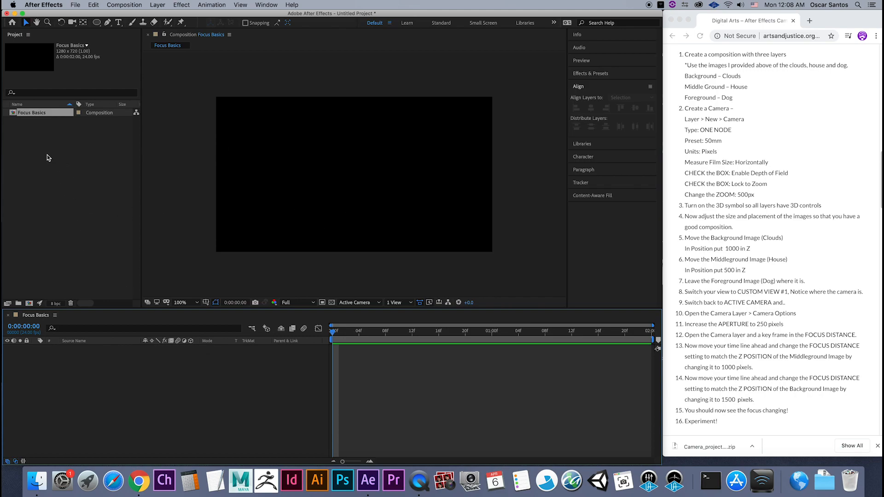
Review the lesson page's Camera_project_images download link and the Focus Basics instructions for the three layers.
left_click(690, 172)
scroll(737, 165, "down", 3)
scroll(800, 160, "up", 10)
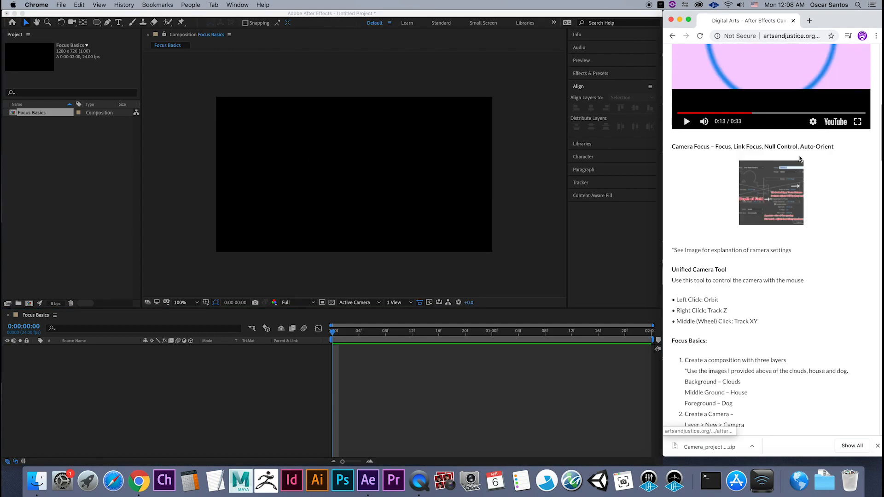
scroll(800, 159, "up", 6)
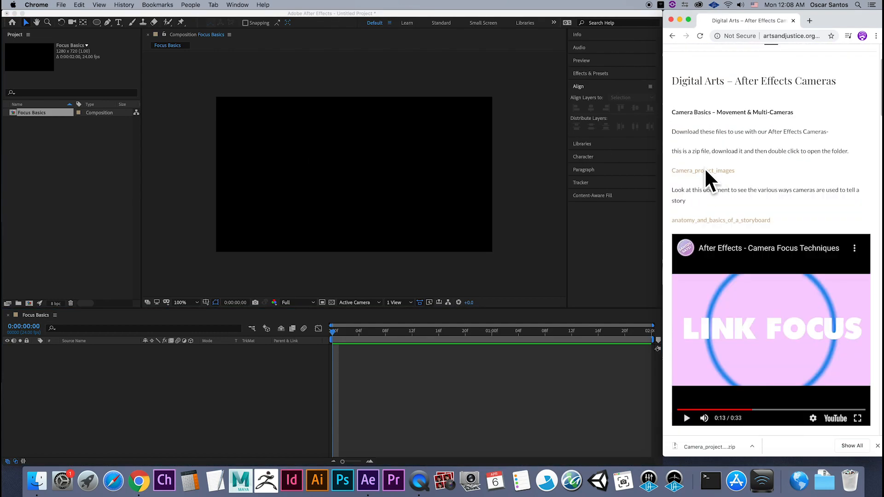
scroll(751, 181, "down", 7)
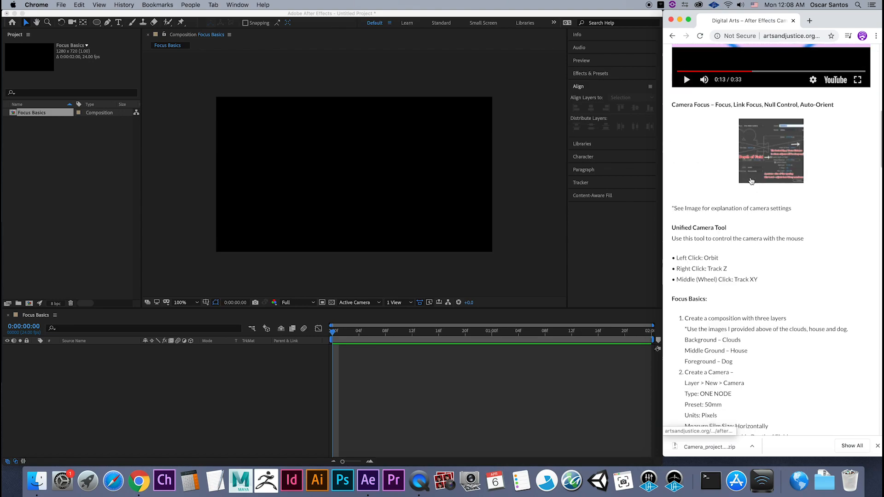
scroll(751, 181, "down", 6)
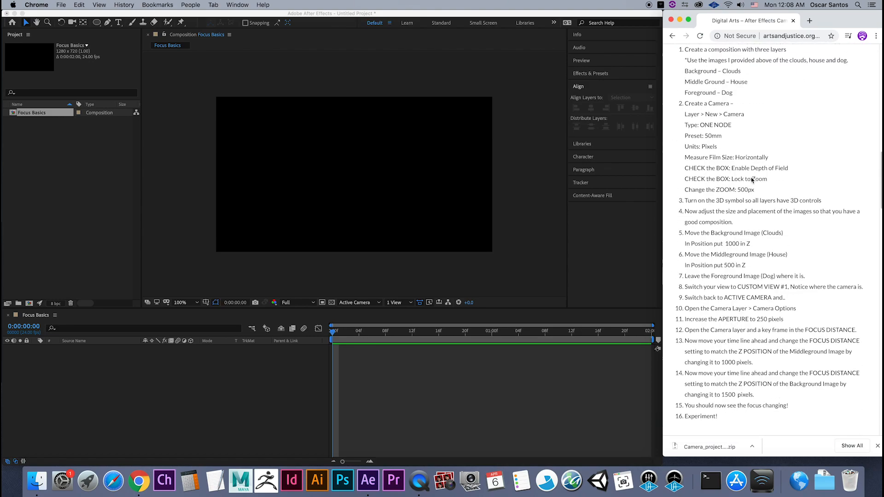
scroll(752, 181, "up", 2)
Import dog.png, house.png and clouds.jpg from the Camera_project_images folder in Downloads into the project.
left_click(32, 151)
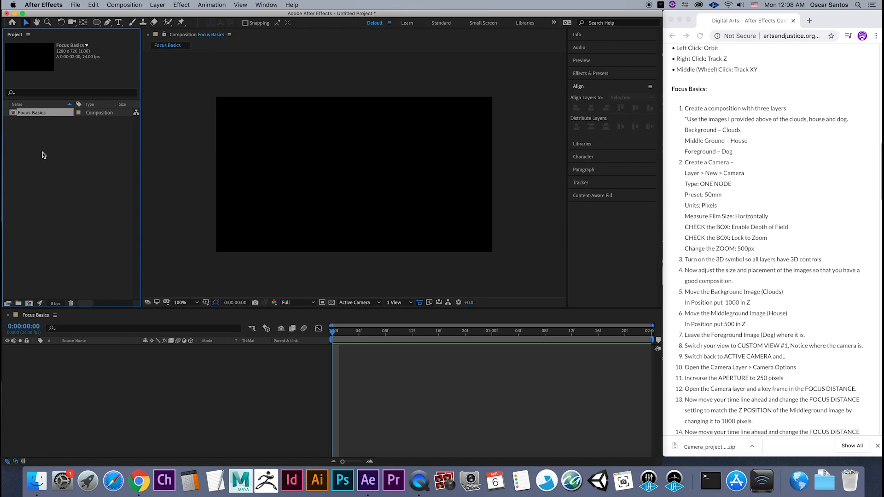
right_click(42, 155)
mouse_move(87, 193)
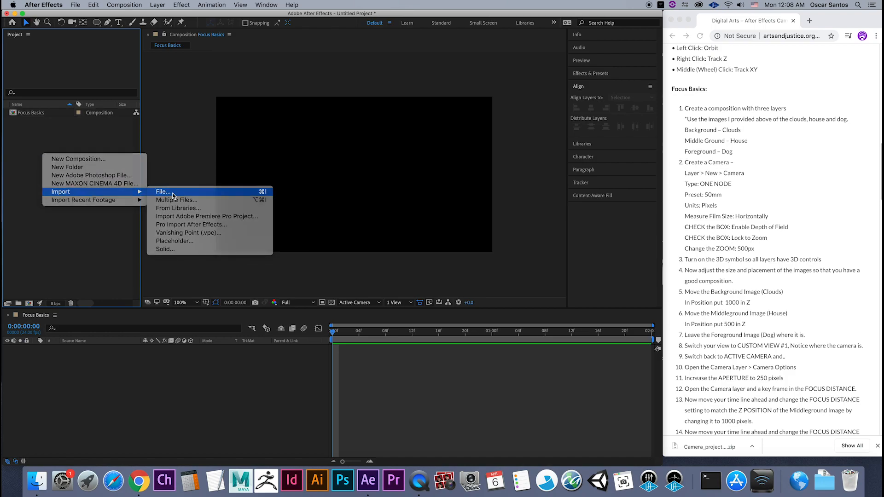
left_click(173, 195)
left_click(282, 151)
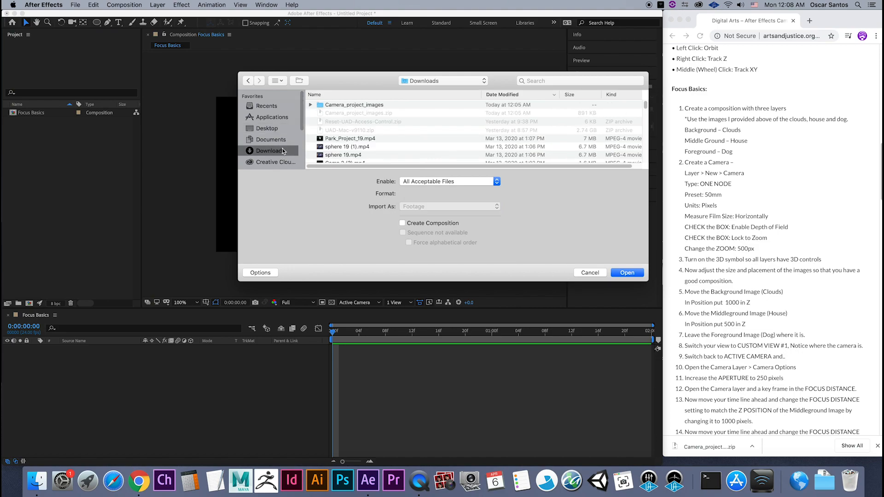
double_click(353, 105)
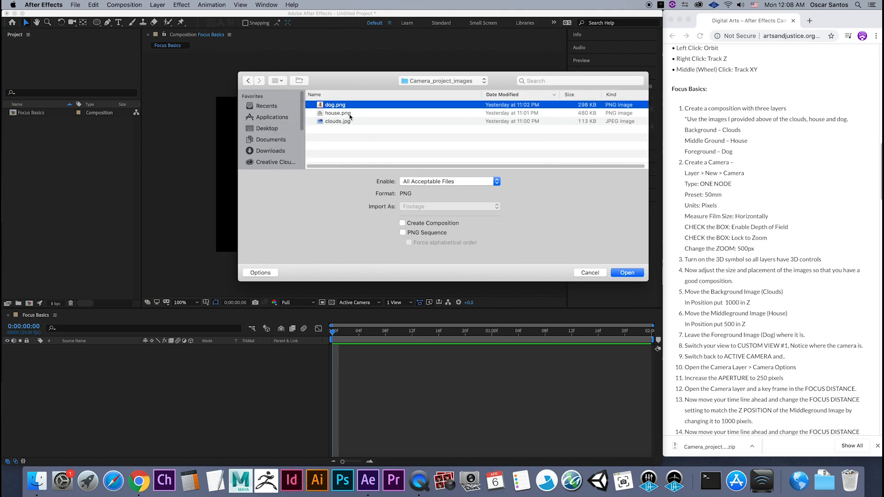
left_click(350, 121, "shift")
left_click(627, 272)
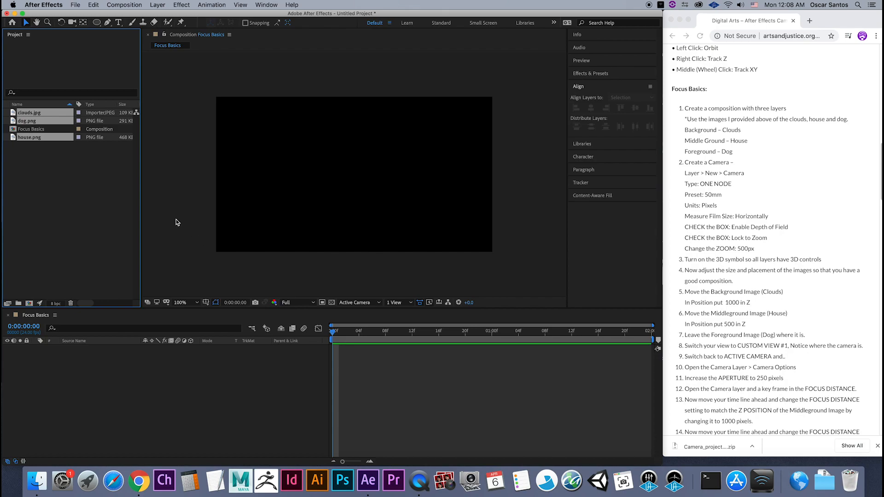
Preview the imported clouds, dog and house images one by one in the project.
left_click(68, 161)
left_click(41, 115)
left_click(34, 122)
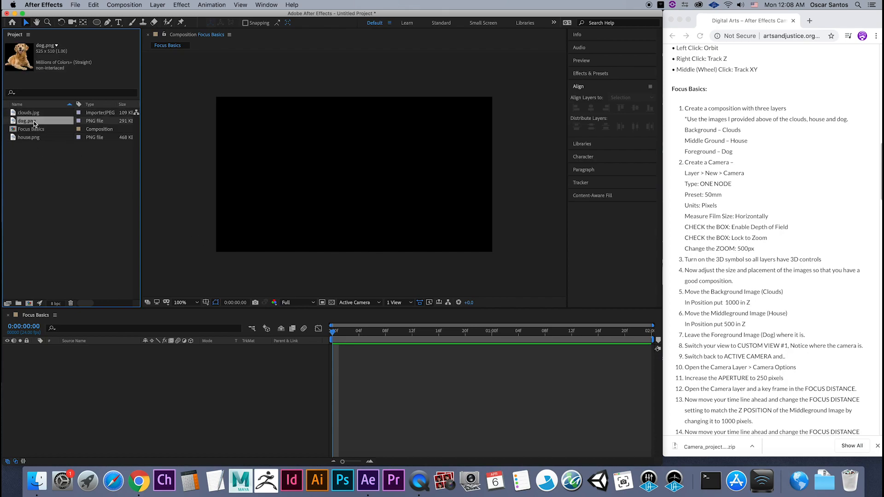
left_click(35, 138)
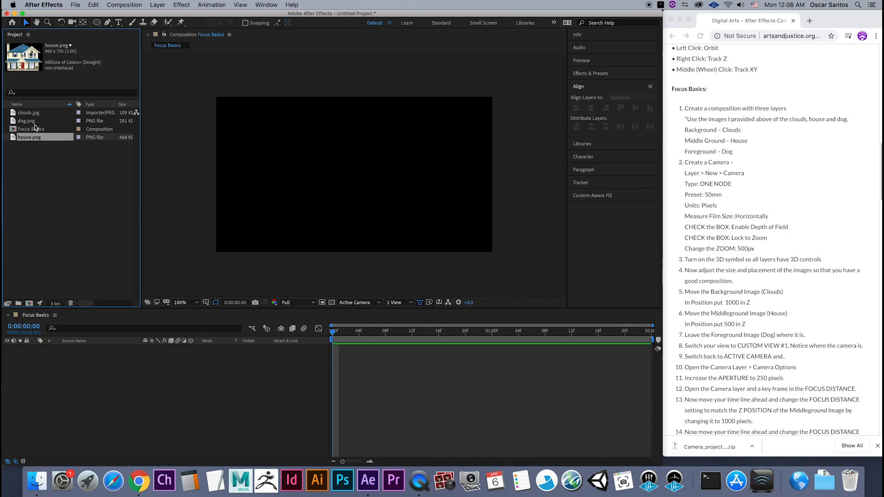
Add clouds.jpg to the Focus Basics timeline and rename its layer "Backgrond -clouds.jpg".
left_click_drag(28, 114, 64, 368)
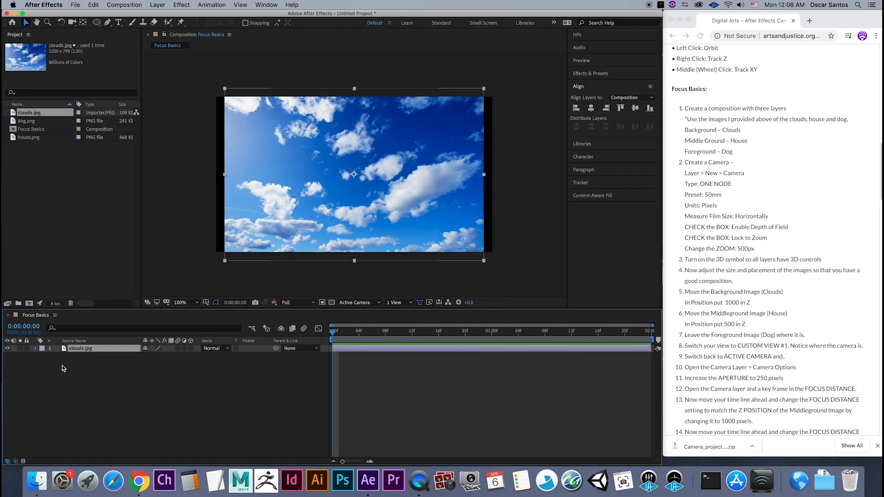
key("Return")
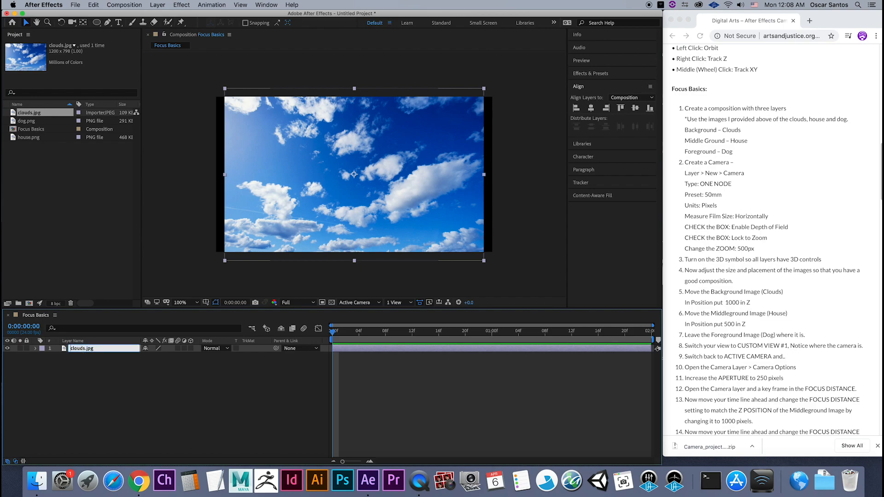
type("Backgrond -")
key("Return")
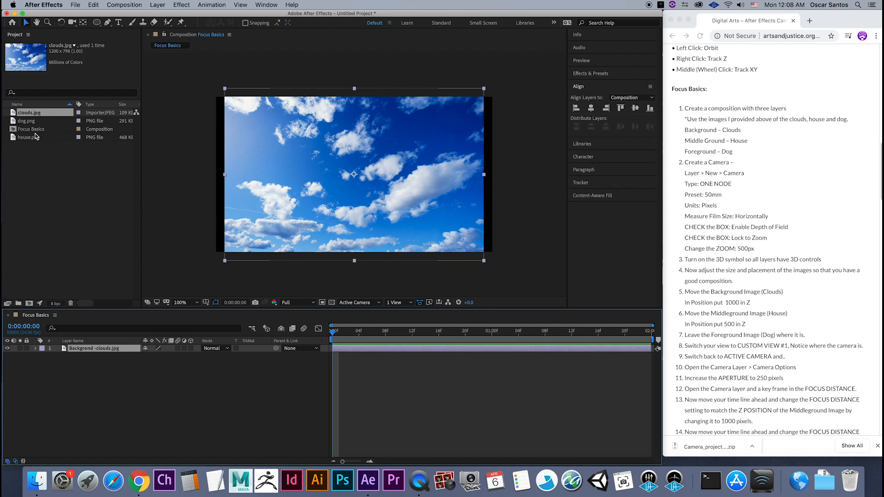
Place house.png above the clouds layer in the timeline and rename it "Middleground- house".
left_click_drag(36, 138, 83, 352)
key("Return")
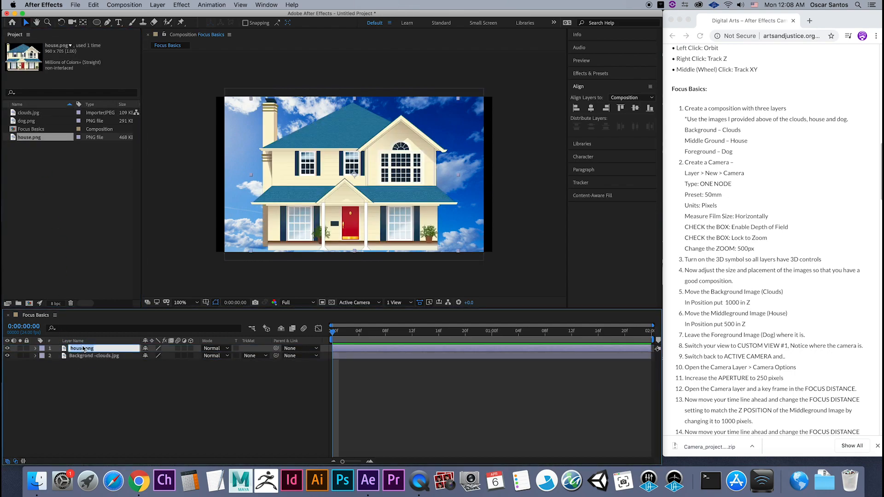
type("Middleground-")
key("Return")
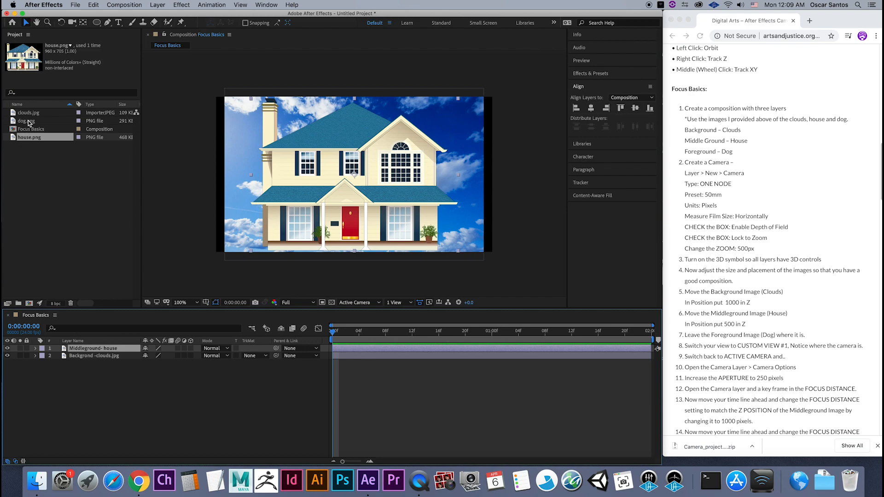
Place dog.png above the house layer in the timeline and rename it "Foreground - dog".
left_click_drag(27, 121, 78, 350)
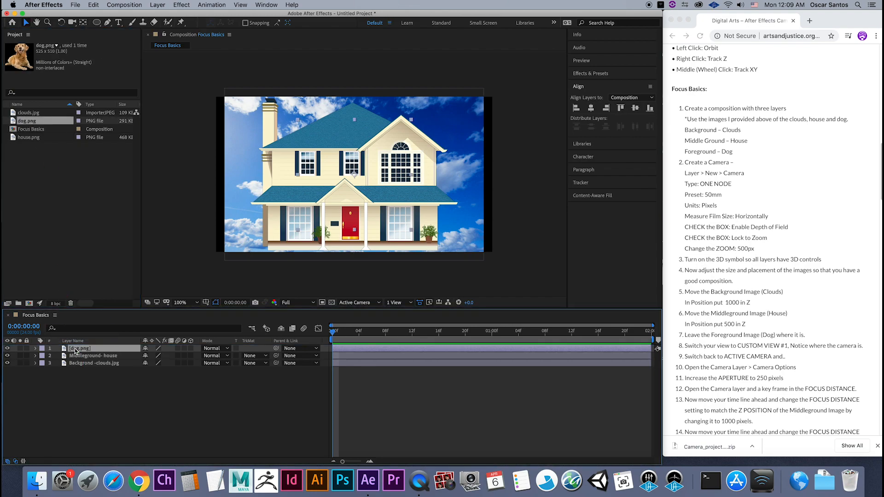
key("Return")
type("Foreground - dog")
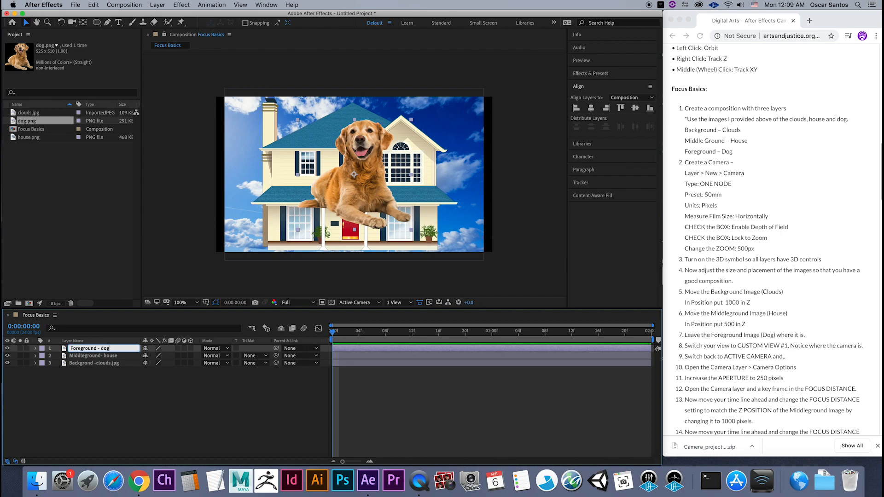
key("Return")
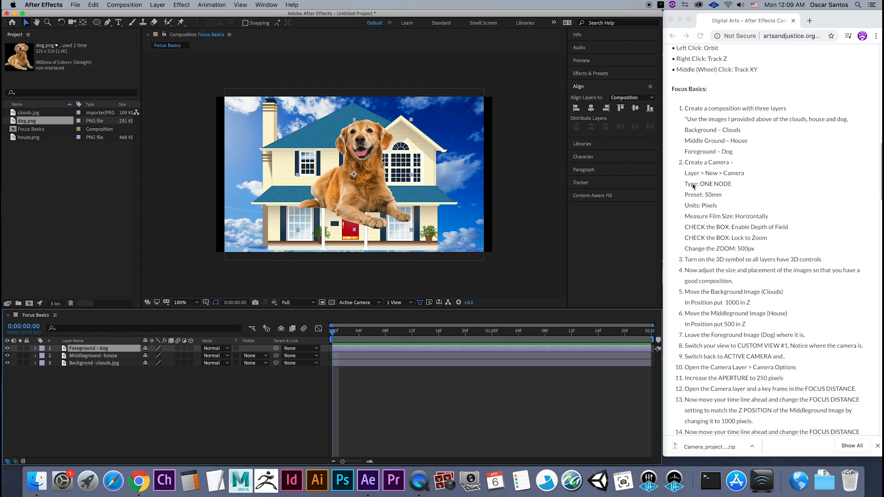
left_click(737, 169)
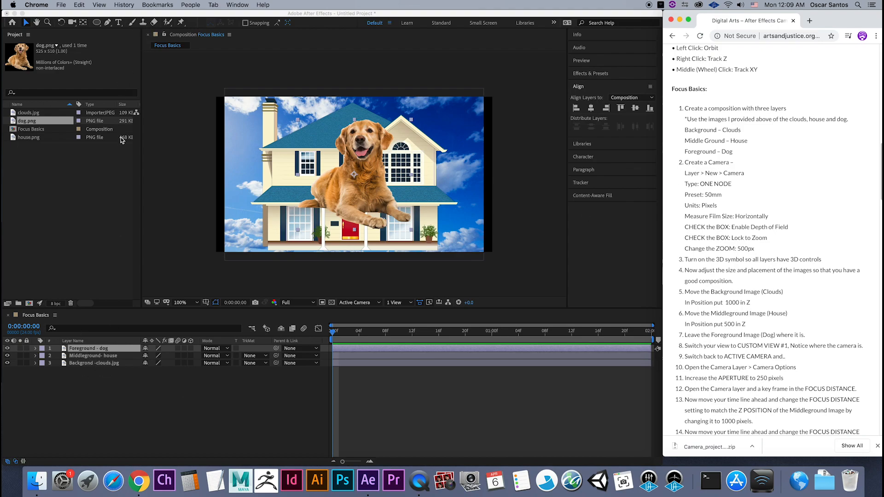
left_click(125, 67)
left_click(156, 6)
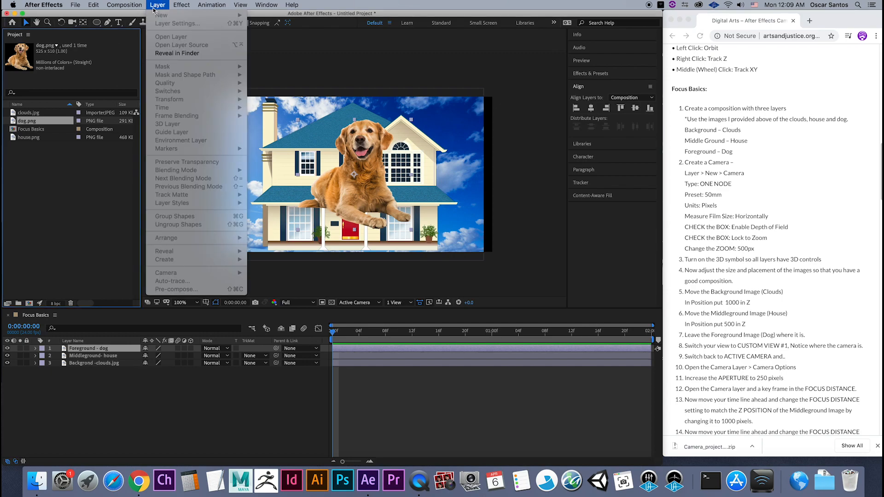
left_click(84, 377)
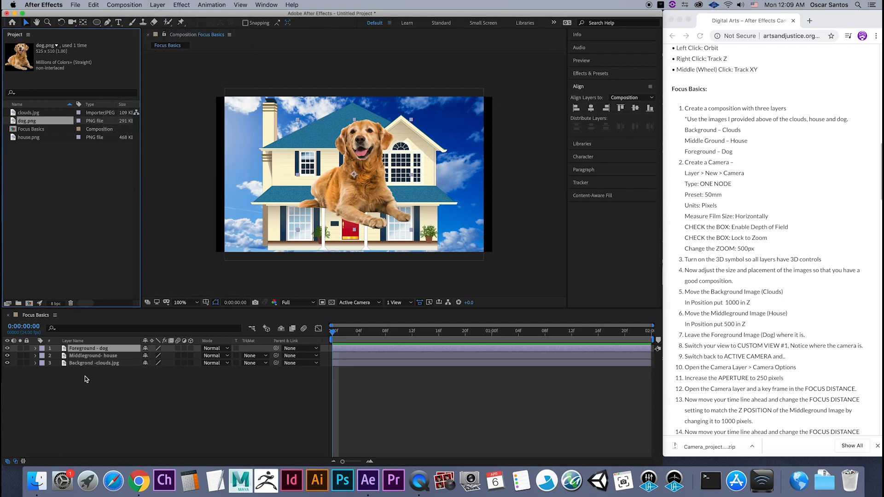
left_click(97, 346)
left_click(156, 5)
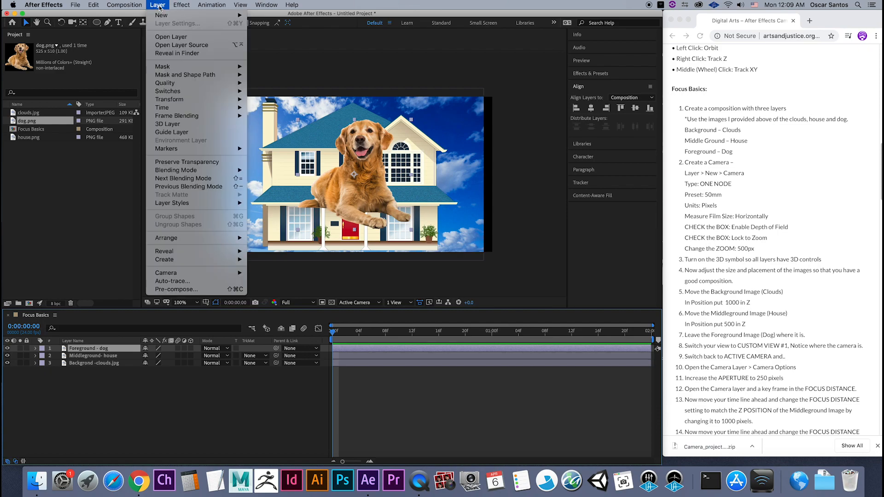
mouse_move(169, 16)
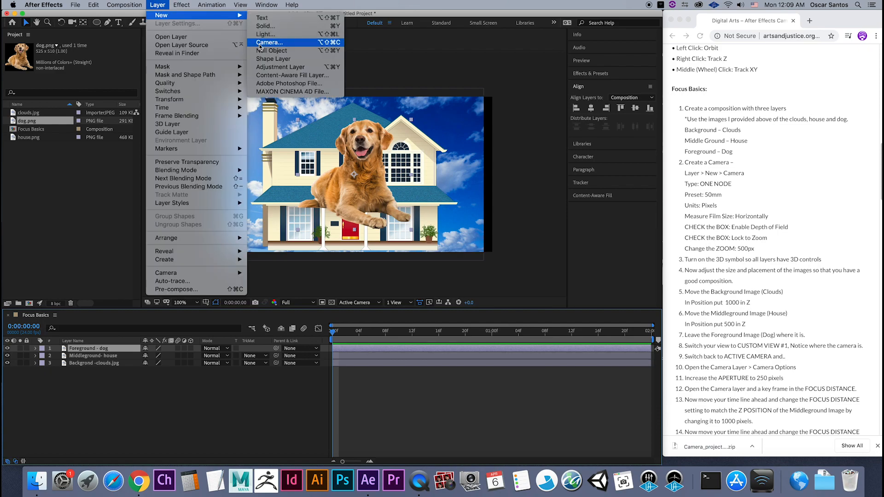
left_click(131, 391)
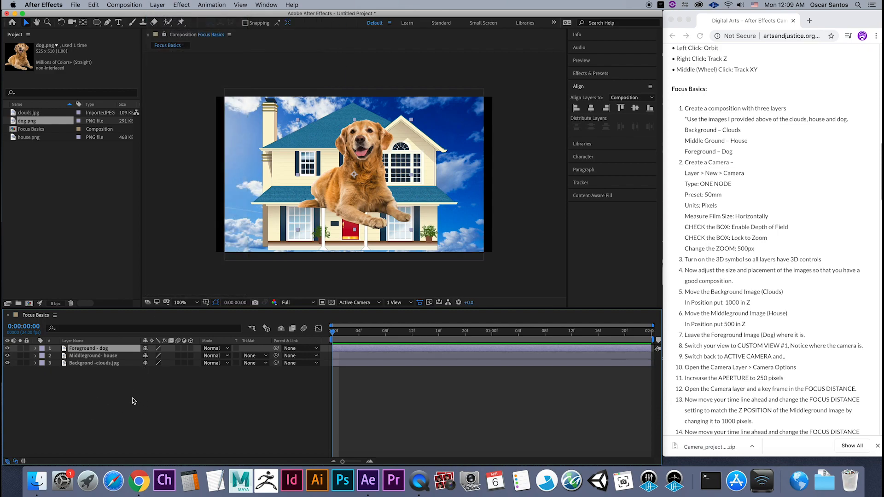
Start a new camera in the Focus Basics composition as a One-Node Camera with the 50mm preset.
right_click(113, 395)
mouse_move(152, 371)
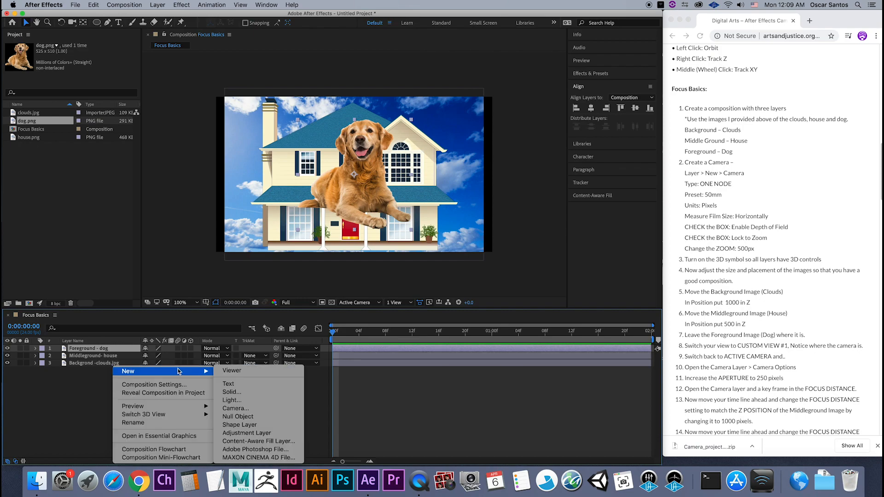
left_click(248, 409)
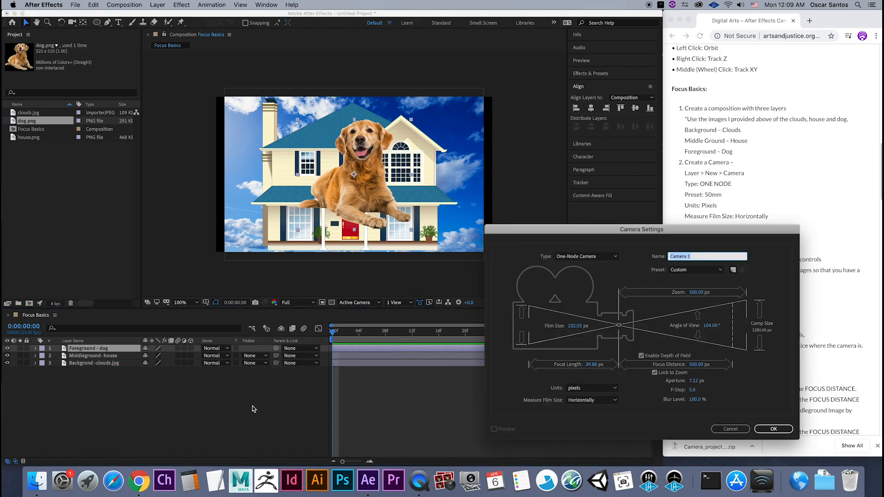
left_click_drag(623, 234, 366, 84)
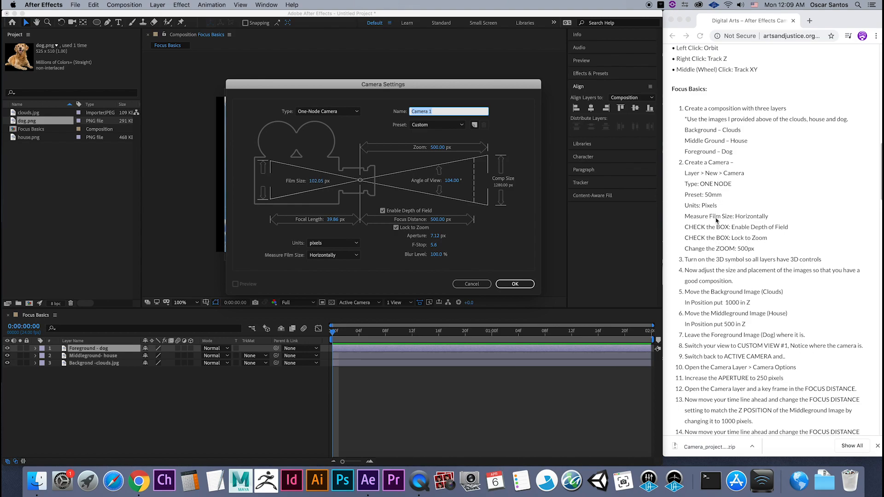
left_click(329, 112)
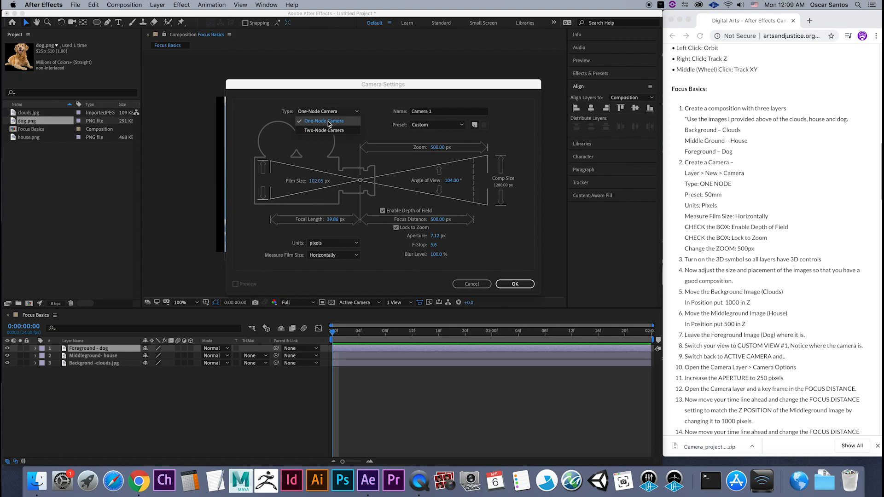
left_click(328, 120)
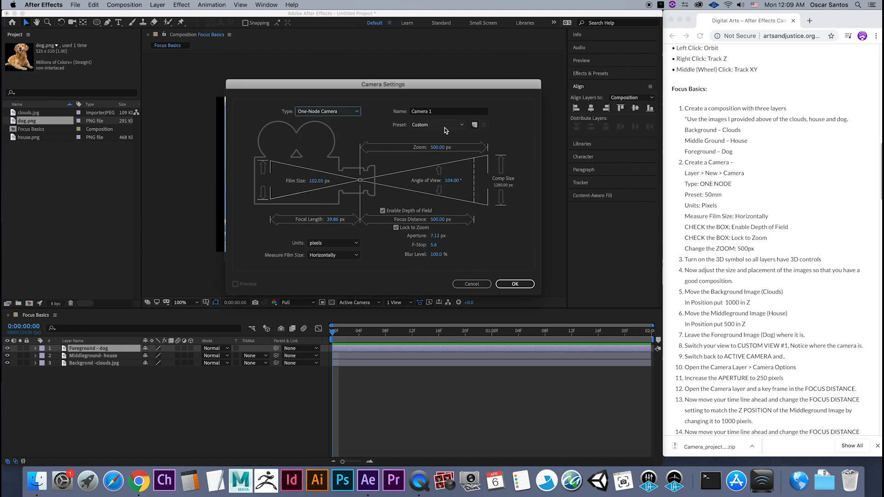
left_click(459, 127)
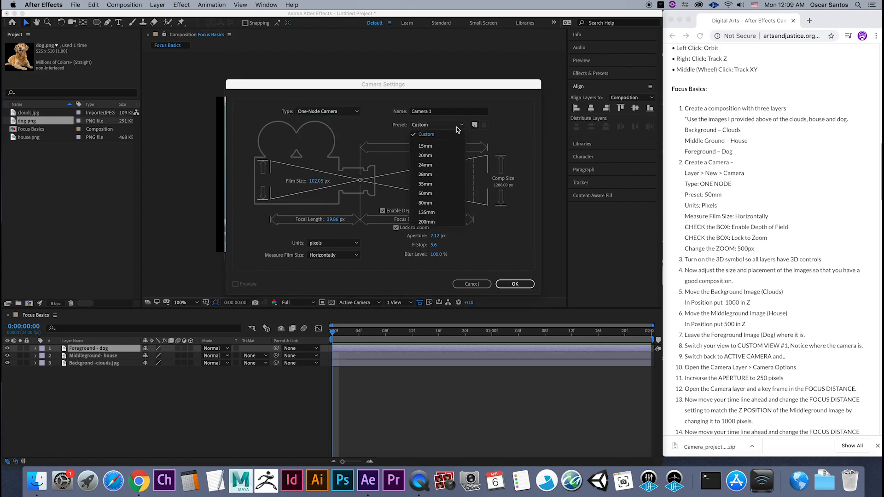
left_click(438, 193)
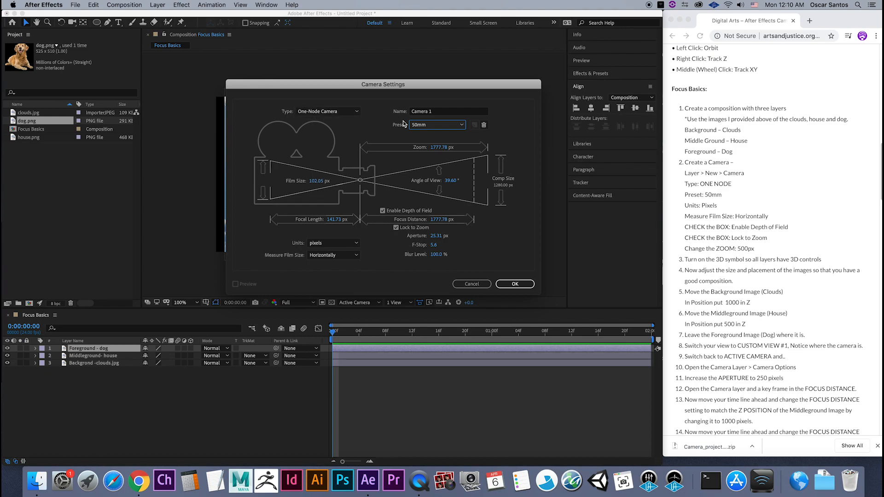
Keep the camera units in pixels, set its zoom to 500 px and create the camera.
left_click(358, 244)
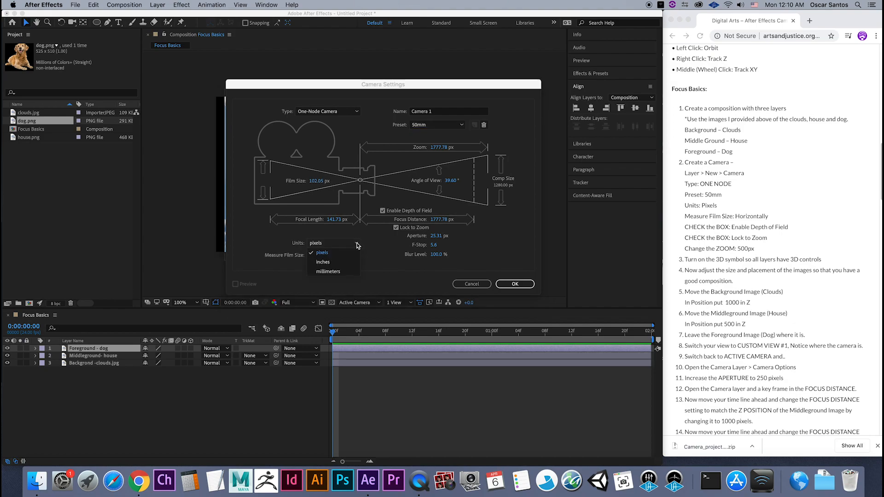
left_click(348, 253)
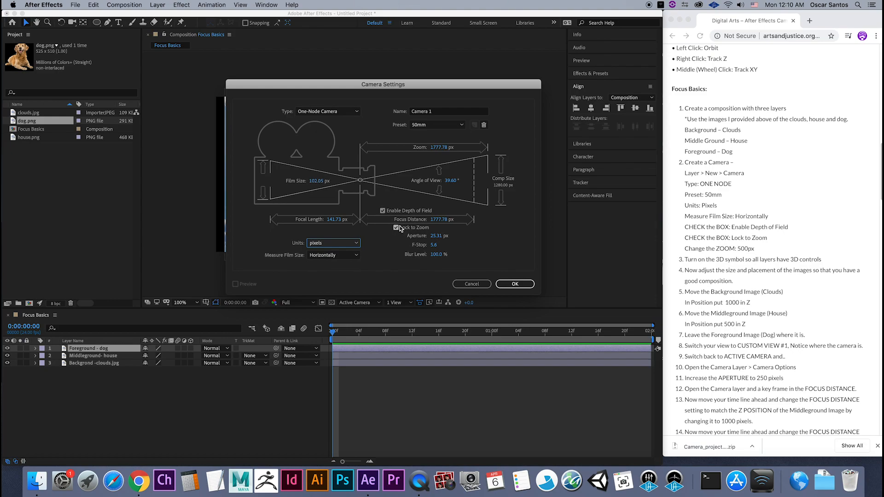
left_click(438, 147)
type("500")
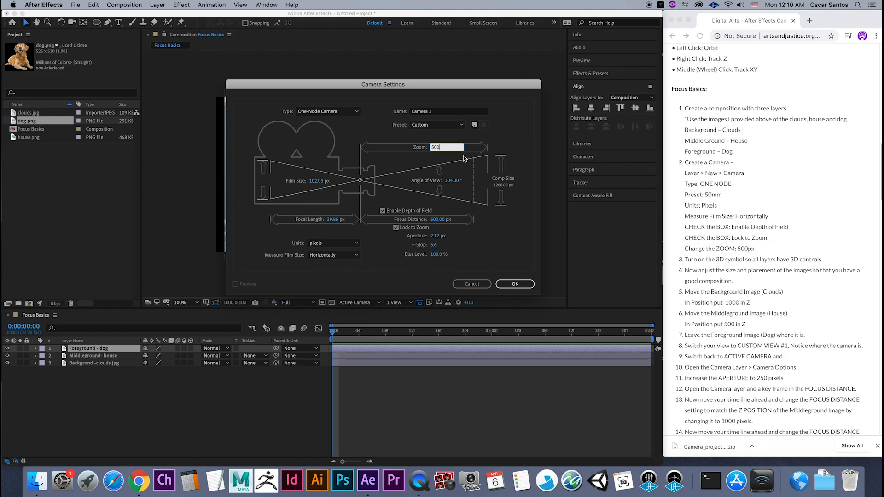
key("Tab")
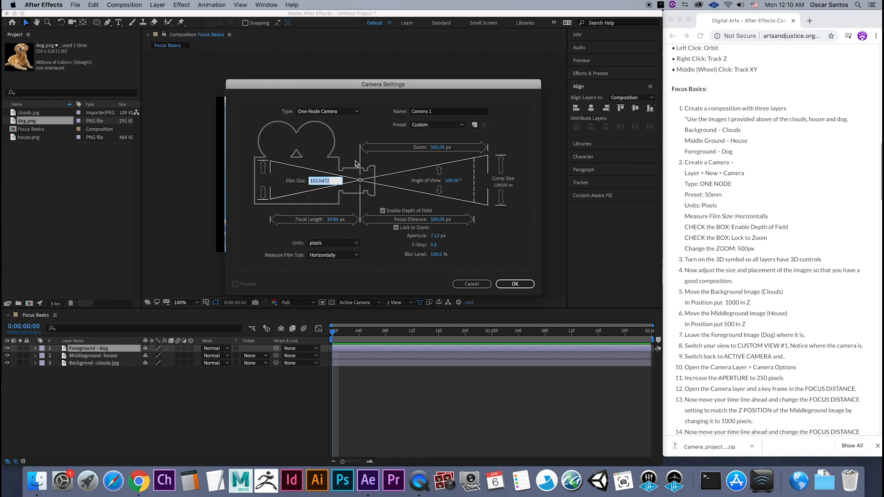
left_click(480, 193)
left_click(510, 286)
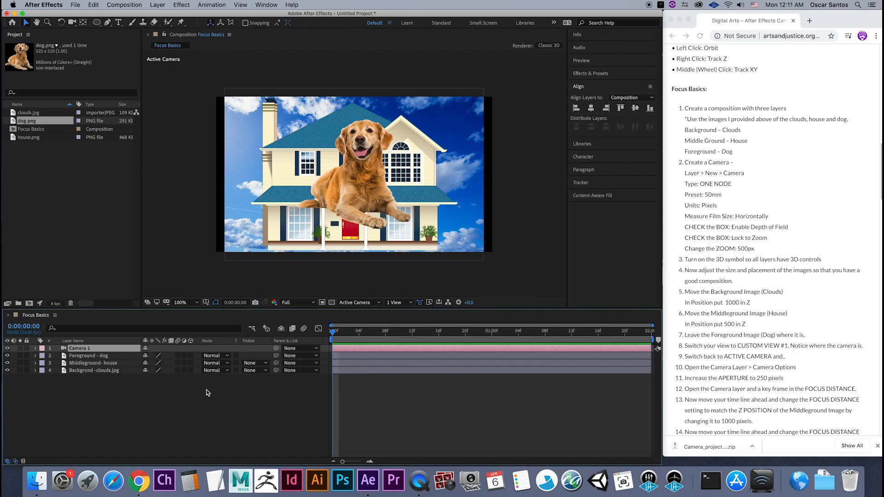
Turn on 3D for the dog, house and clouds layers and show the composition in Custom View 1.
left_click(236, 356)
left_click_drag(191, 355, 191, 371)
left_click(369, 303)
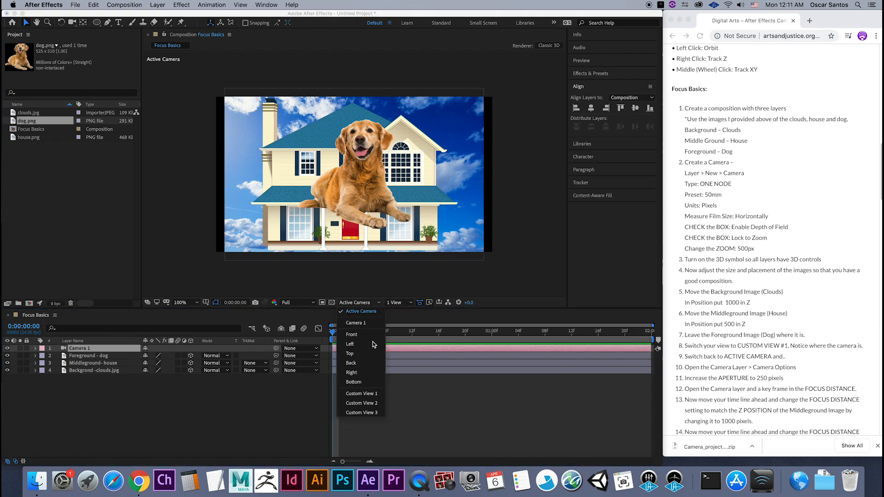
left_click(374, 395)
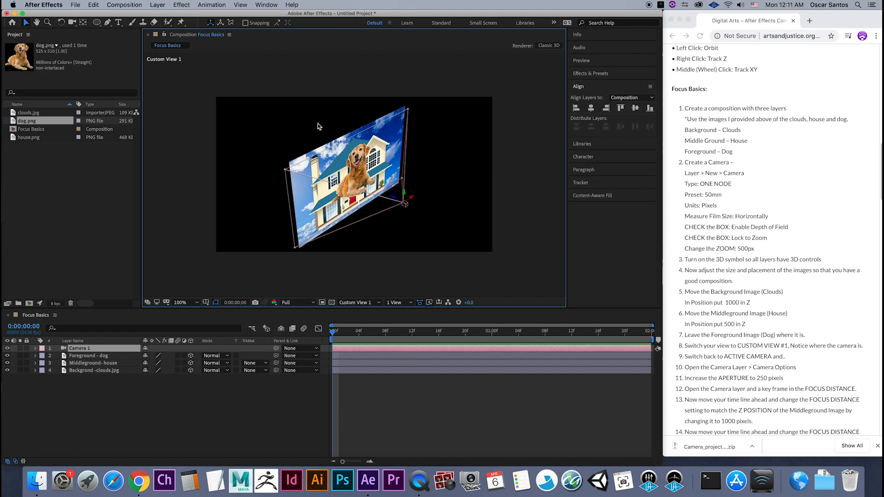
Following the lesson's instruction for the background image, set the clouds layer's Z position to 1000.
scroll(738, 223, "down", 3)
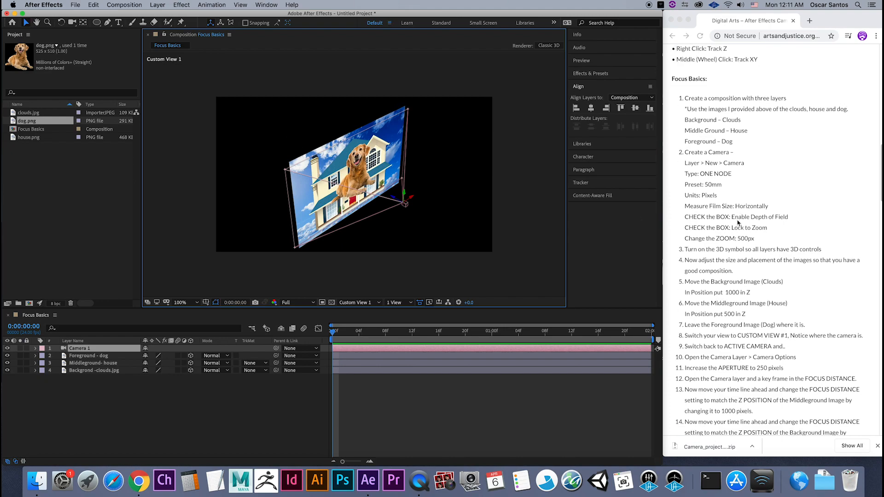
scroll(737, 220, "down", 3)
left_click(706, 194)
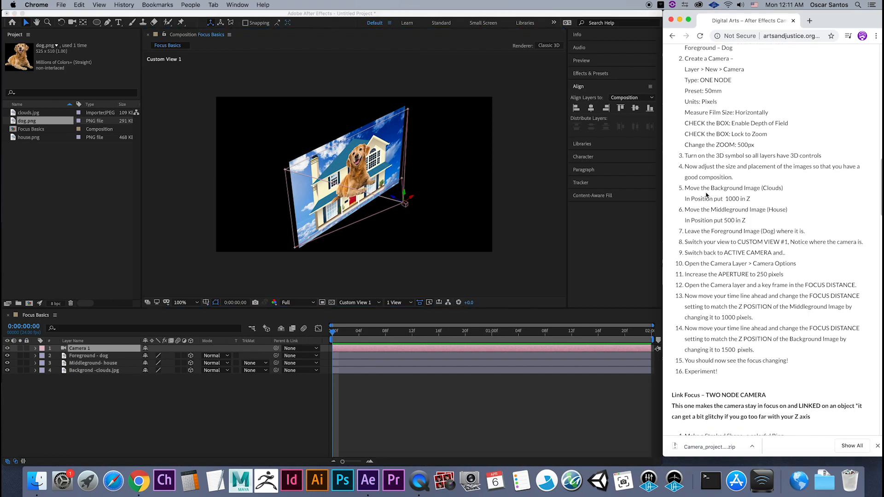
left_click_drag(680, 191, 782, 195)
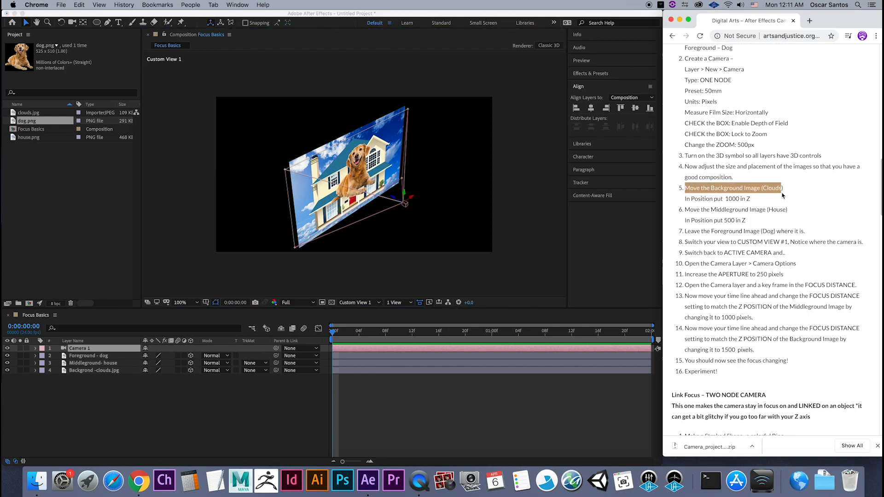
left_click(721, 197)
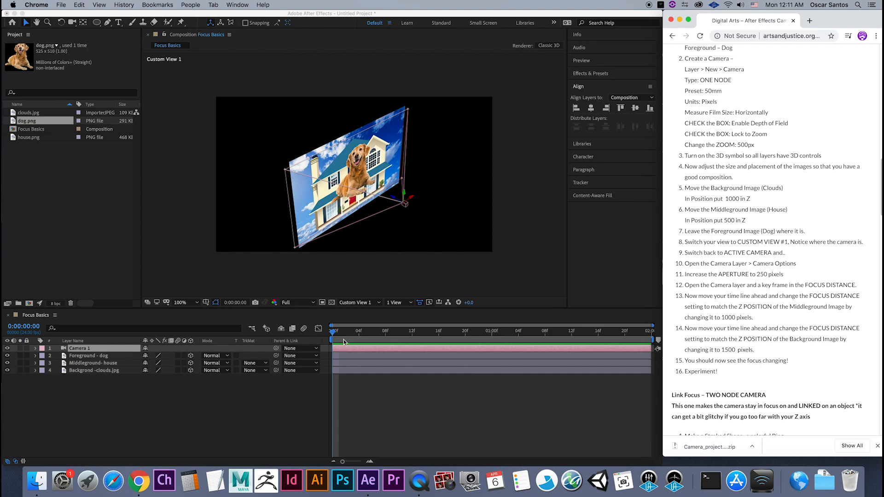
left_click(101, 372)
left_click(35, 371)
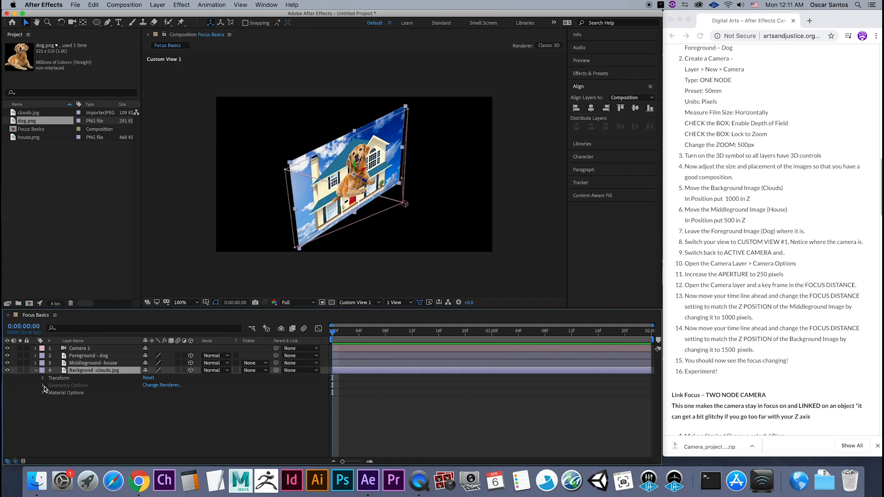
left_click(43, 378)
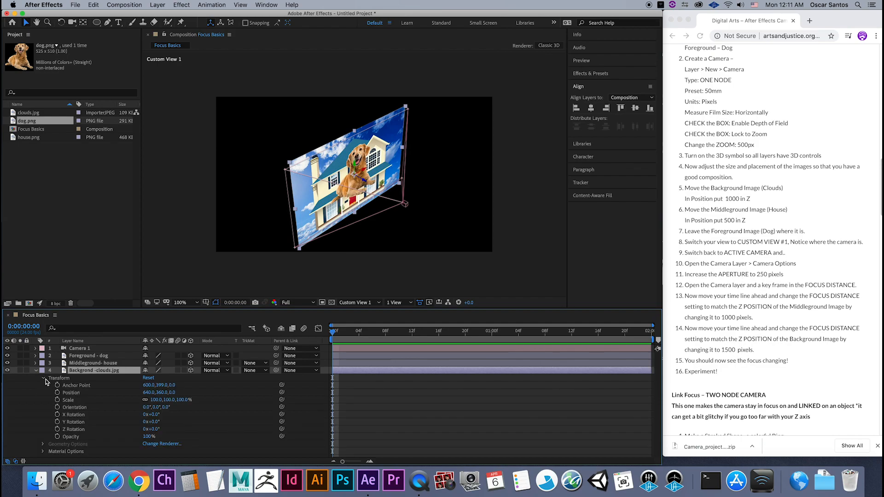
left_click(172, 393)
key("Return")
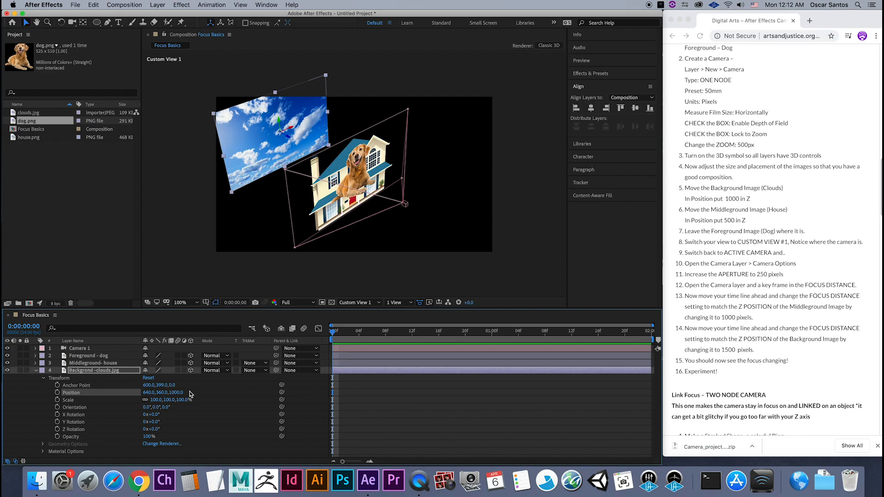
left_click(37, 371)
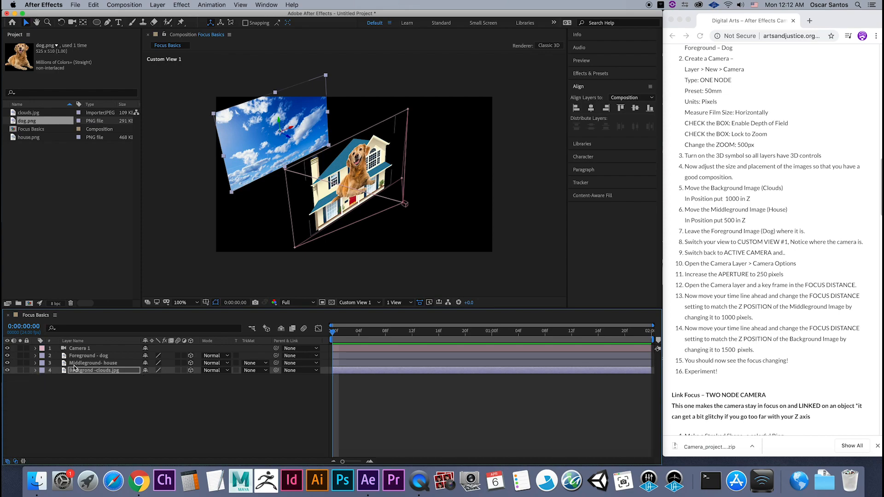
Set the house layer's Z position to 500.
left_click(67, 364)
left_click(37, 363)
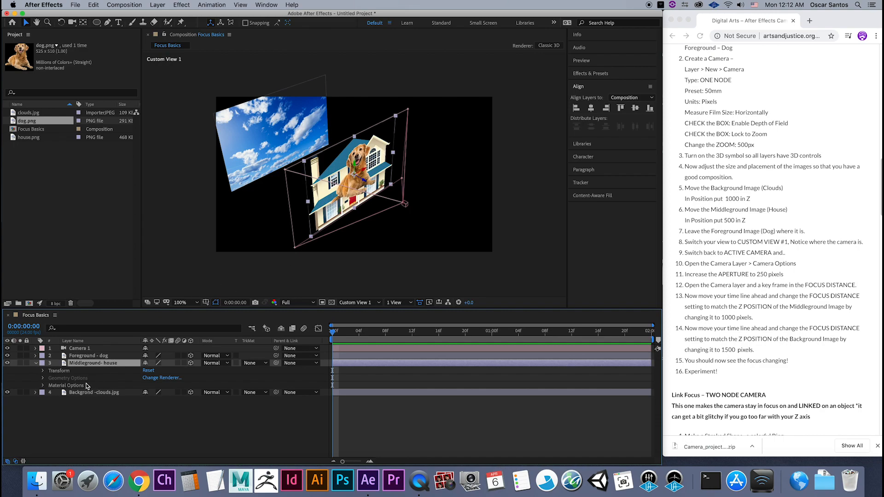
left_click(43, 372)
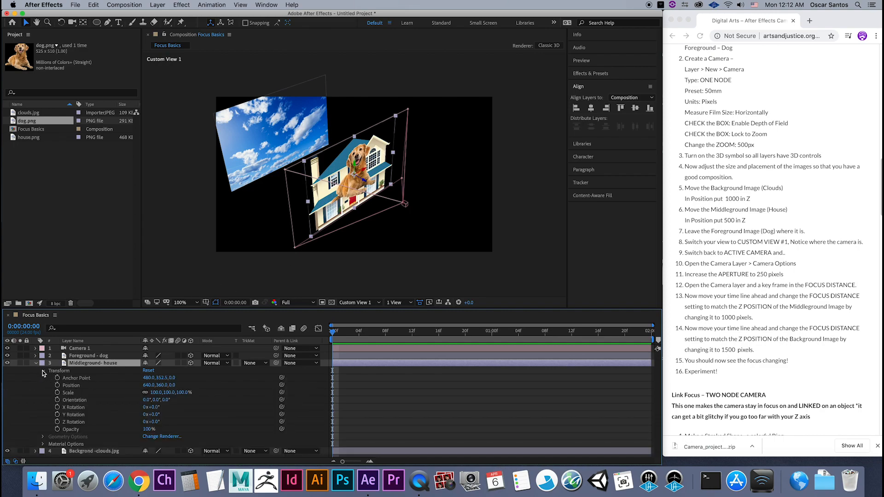
left_click(173, 386)
key("Return")
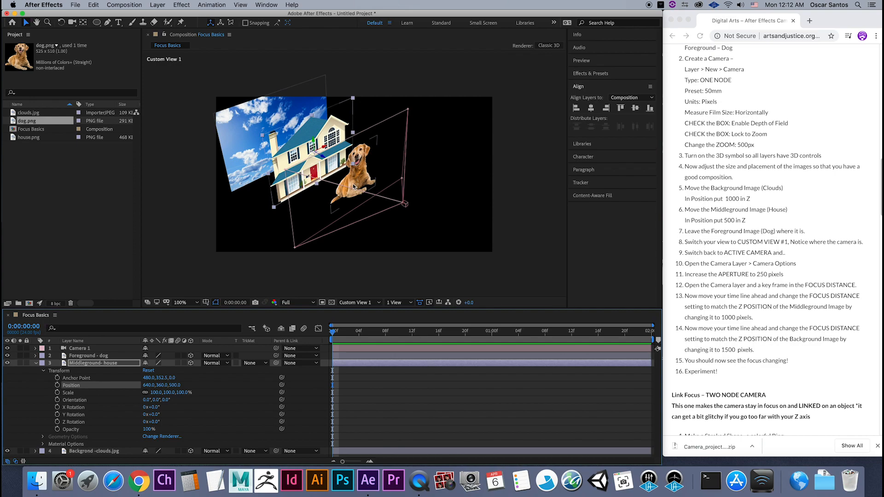
Return to the Active Camera view and scale the clouds layer up to 327% so it fills the frame.
left_click(375, 303)
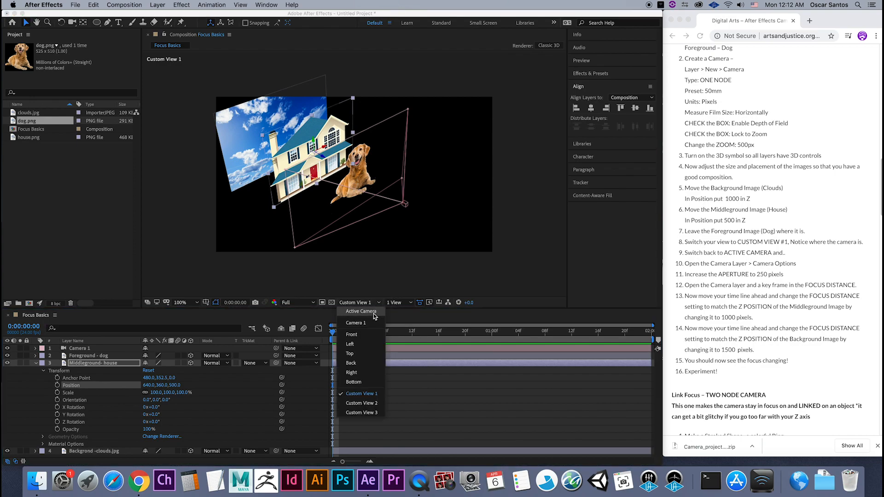
left_click(374, 313)
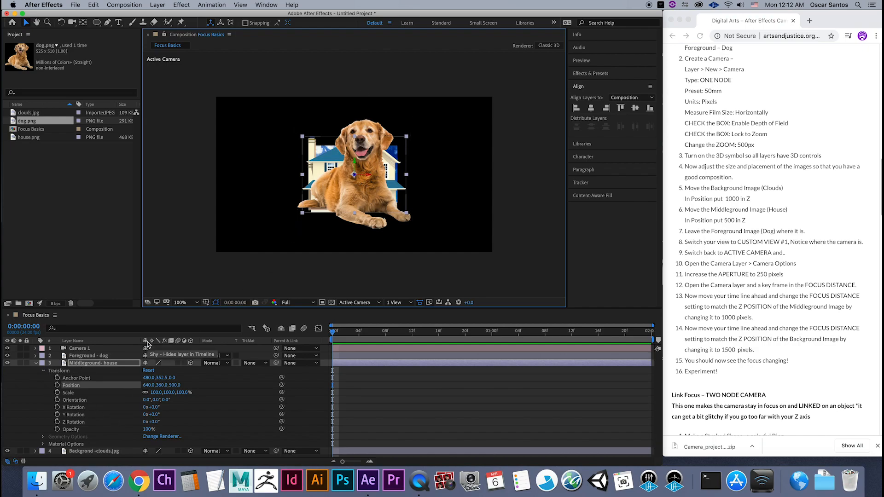
left_click(36, 363)
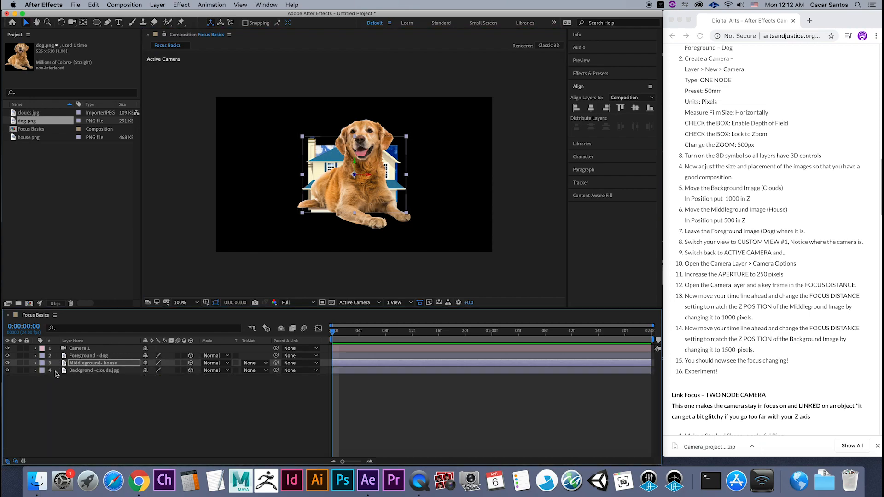
left_click(92, 371)
left_click(36, 371)
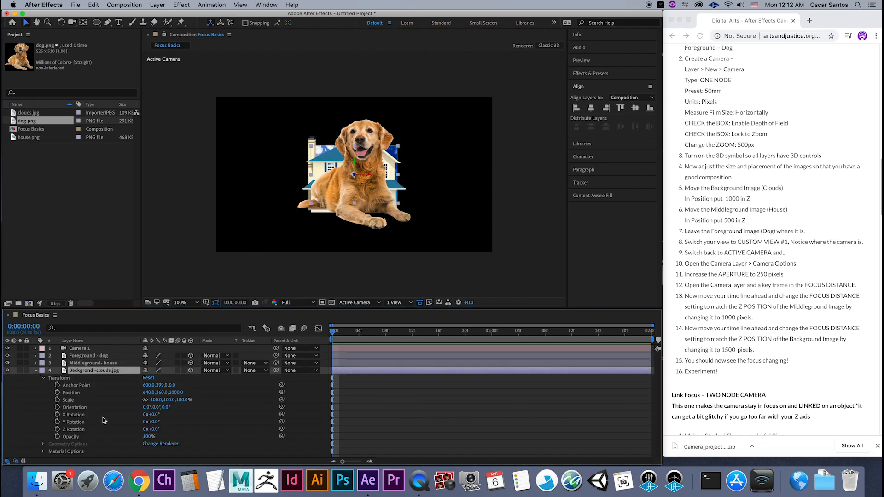
left_click_drag(181, 400, 282, 401)
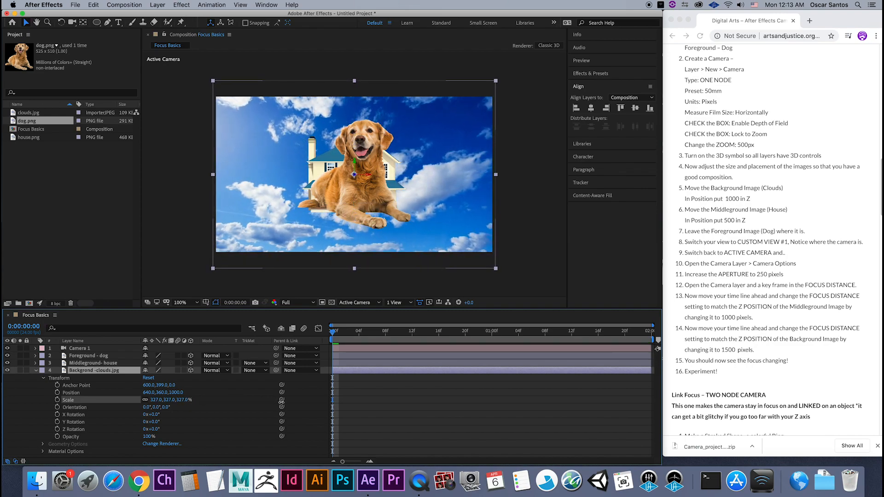
left_click(36, 371)
Scale the house layer up to 214% so it fills the frame behind the dog.
left_click(37, 364)
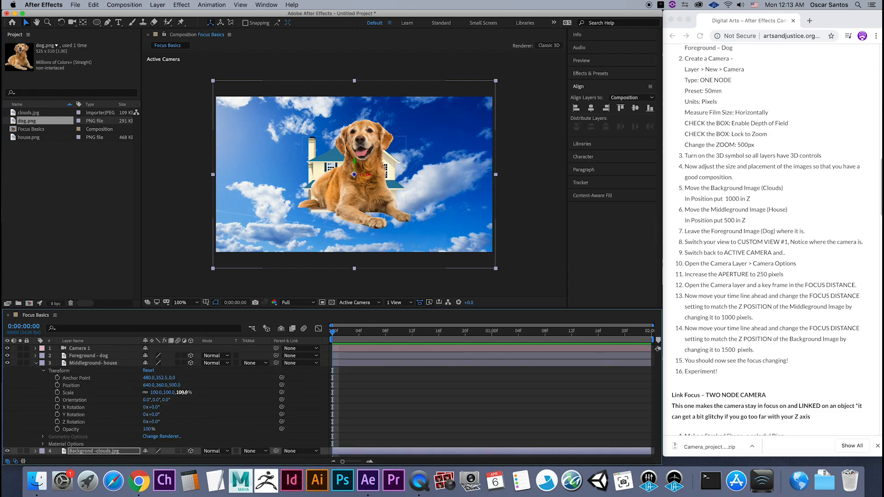
left_click_drag(184, 394, 229, 390)
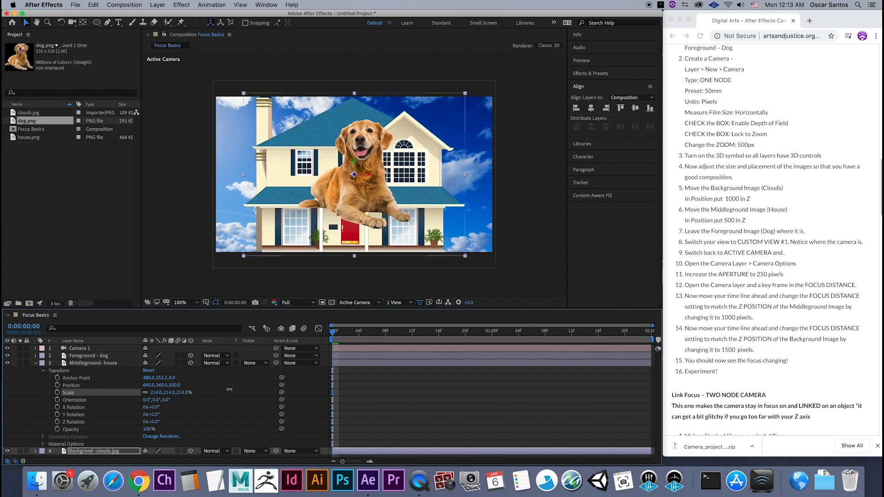
Move the Foreground dog layer straight down to about Y position 598 so the dog sits at the frame's lower edge.
left_click(92, 357)
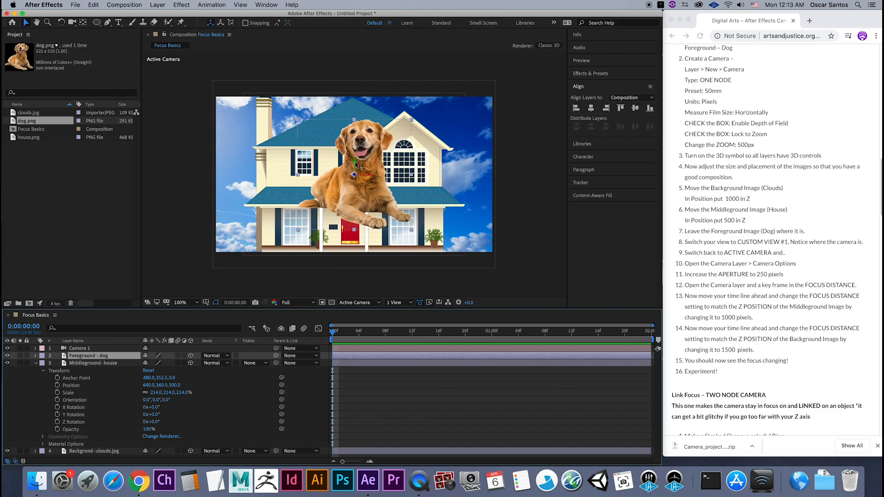
left_click_drag(355, 163, 352, 215)
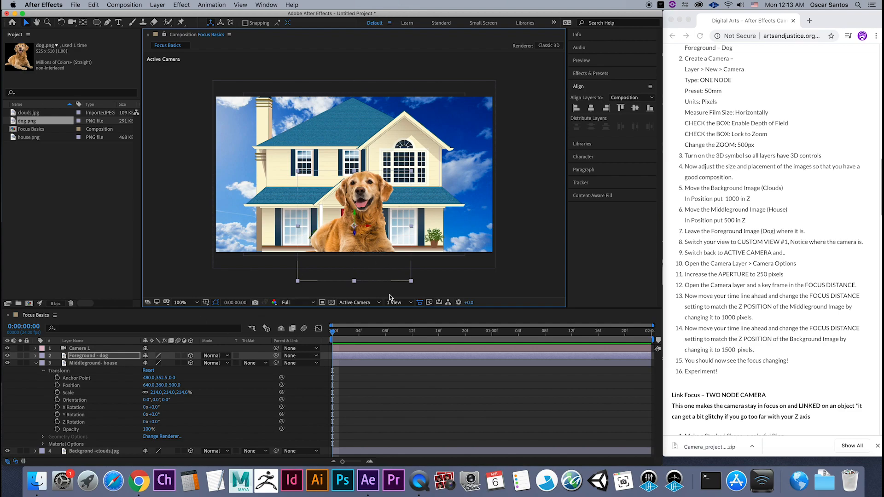
Inspect the dog, house and camera placement from Custom View 1, and return to the Active Camera view.
left_click(382, 307)
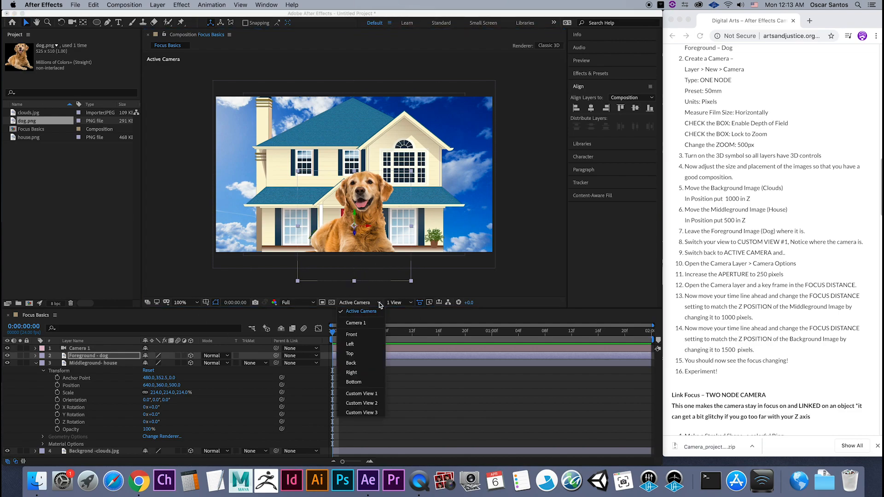
left_click(371, 394)
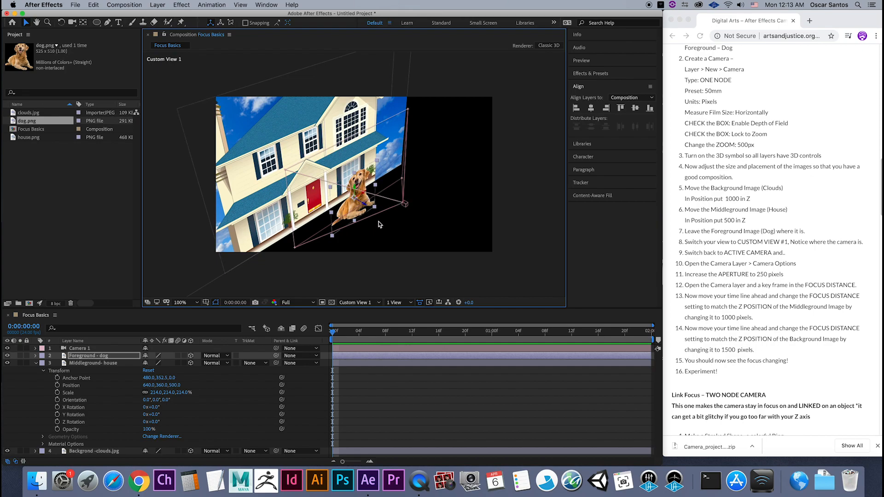
left_click(399, 303)
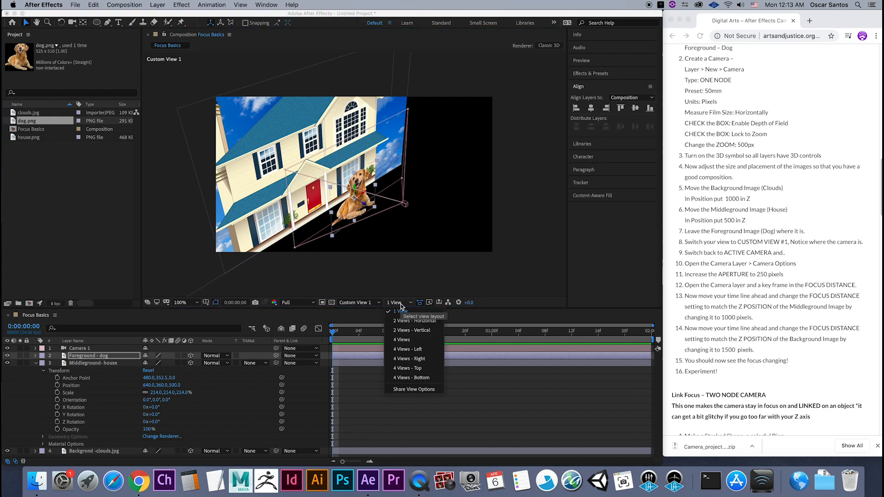
left_click(373, 303)
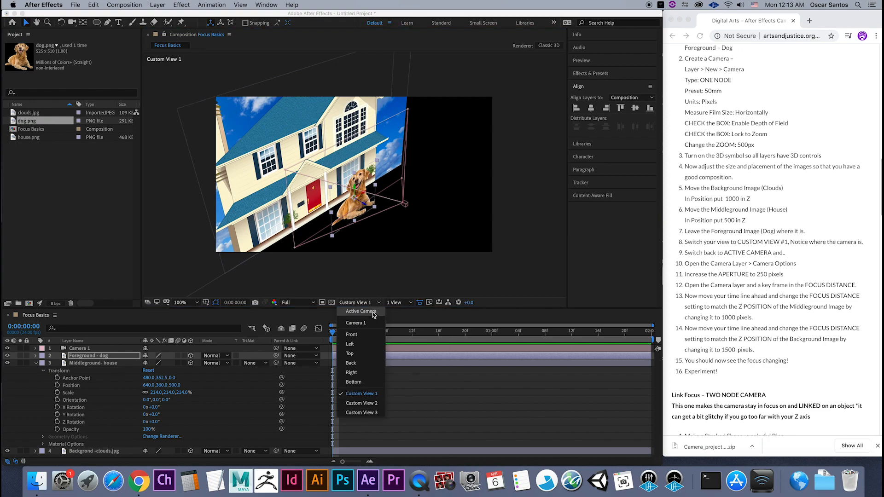
left_click(361, 312)
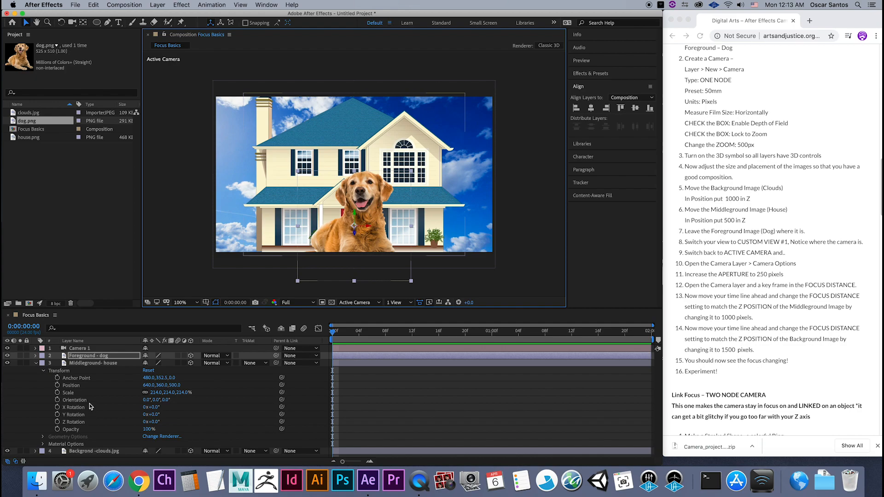
Review the transform values of the clouds, house and dog layers, and collapse all three layers' properties.
left_click(36, 451)
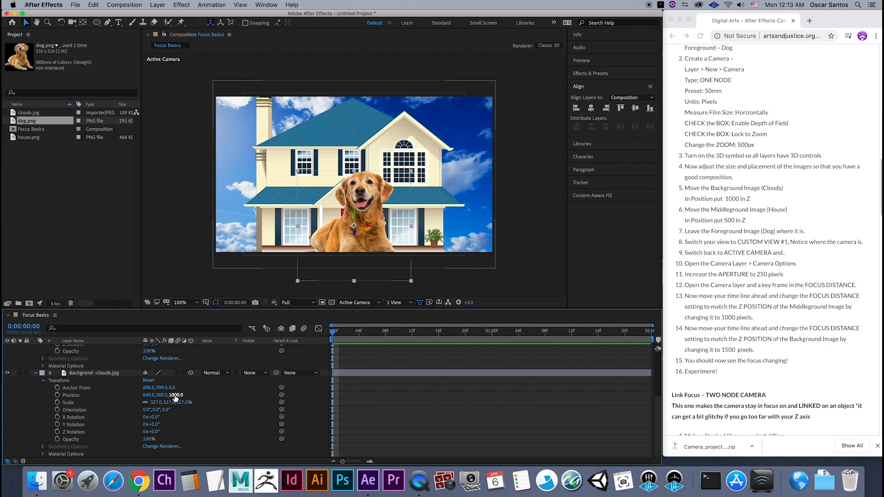
scroll(151, 399, "up", 3)
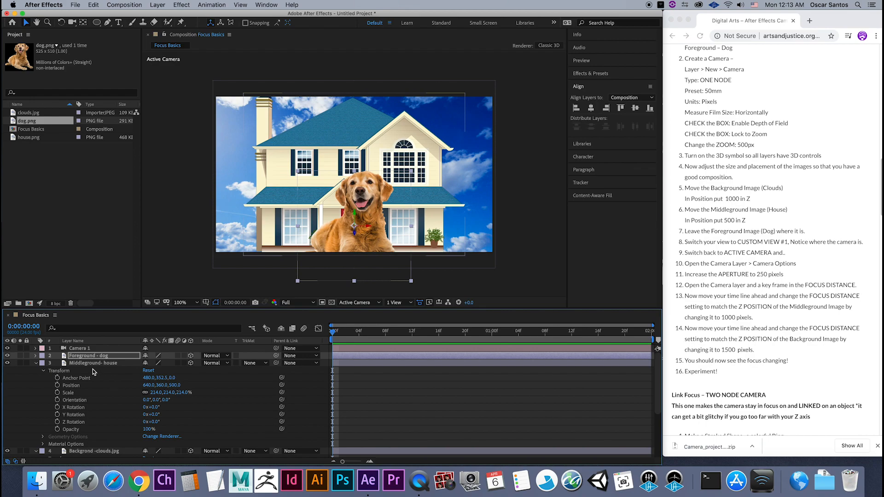
left_click(35, 355)
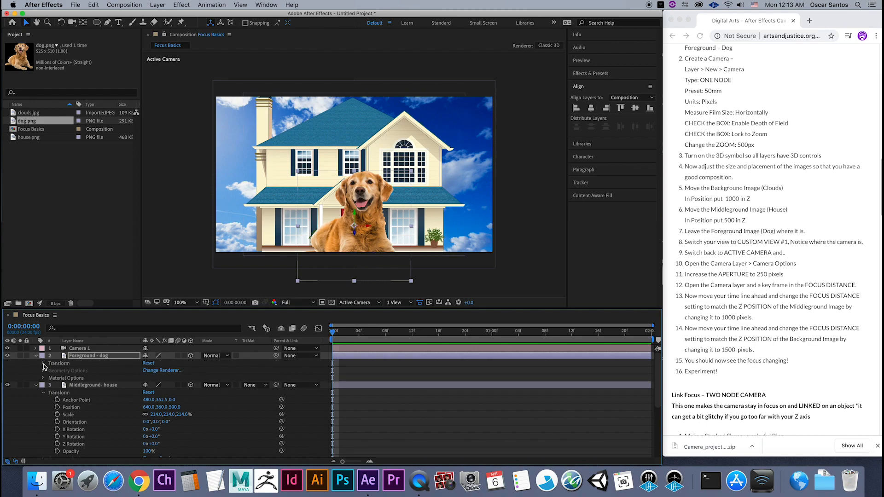
left_click(43, 364)
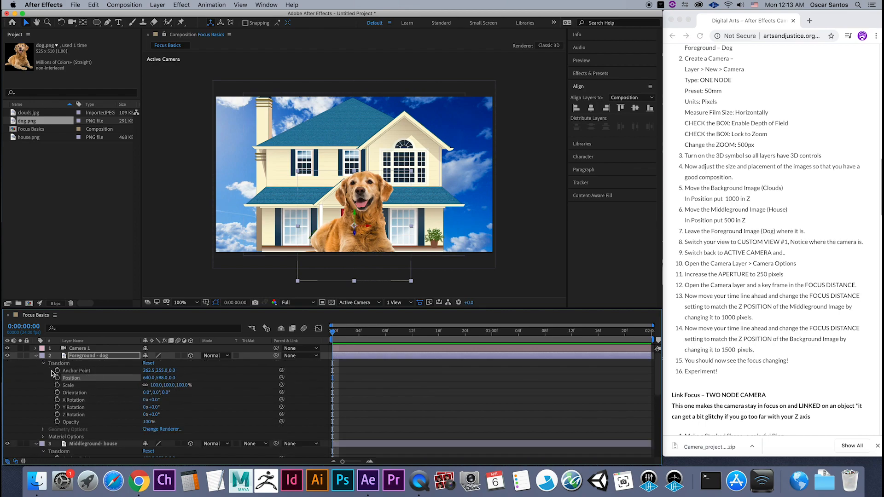
left_click(36, 356)
left_click(36, 363)
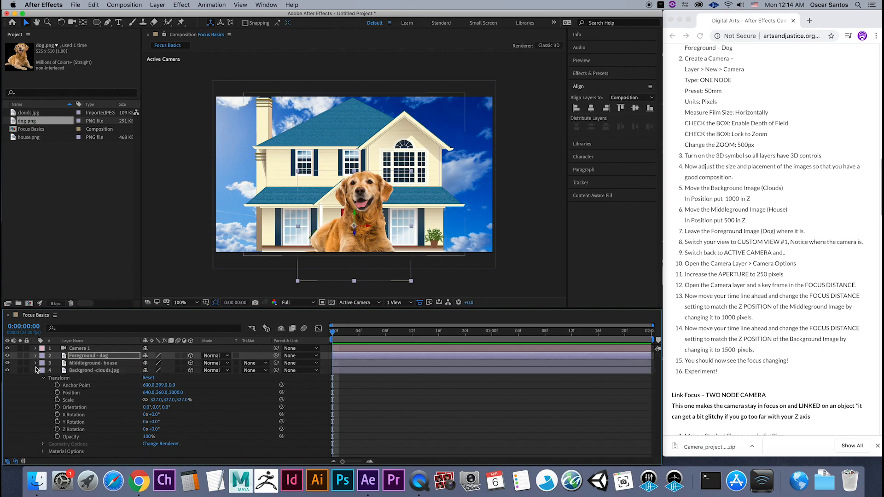
left_click(36, 370)
Set the aperture of Camera 1 to 250 pixels in its camera options.
left_click(87, 349)
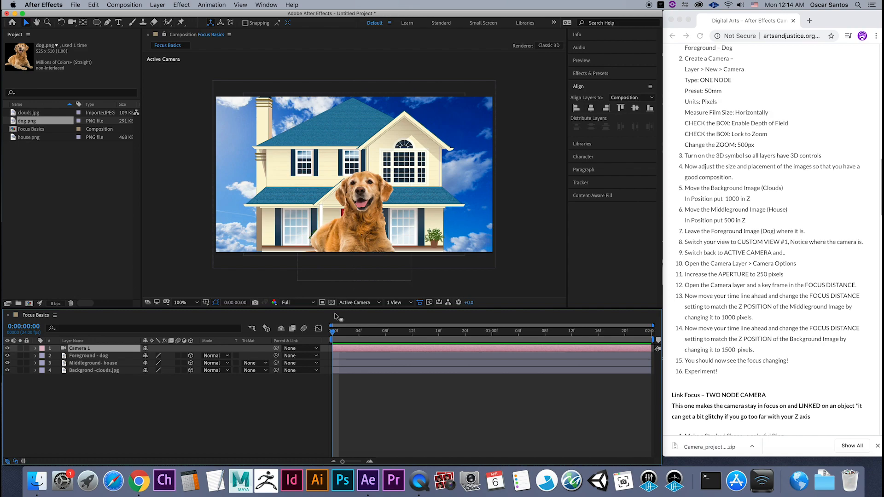
left_click(35, 348)
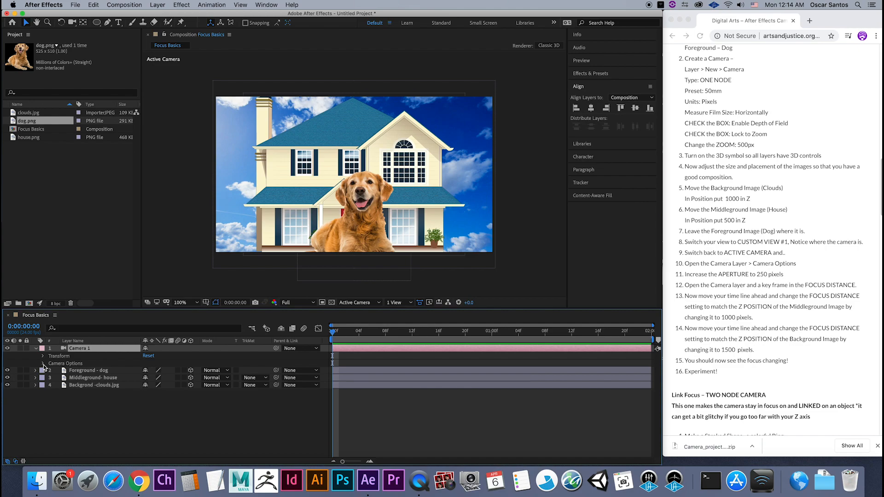
left_click(44, 364)
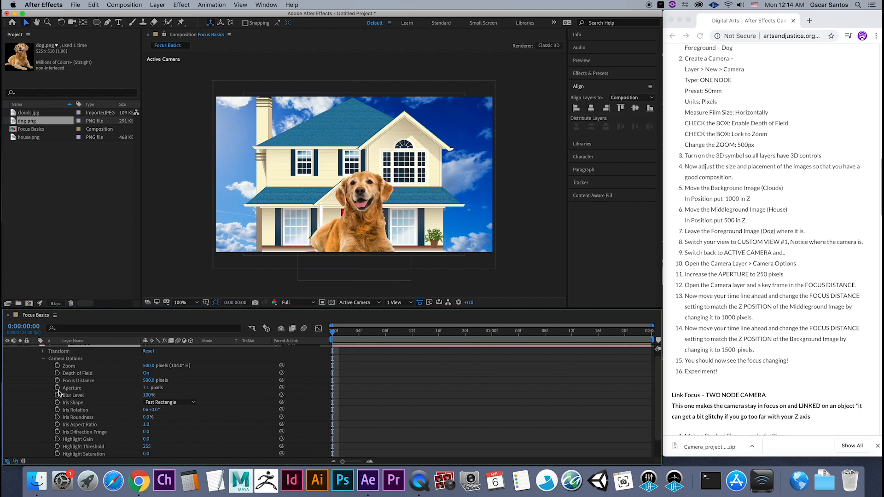
left_click(43, 359)
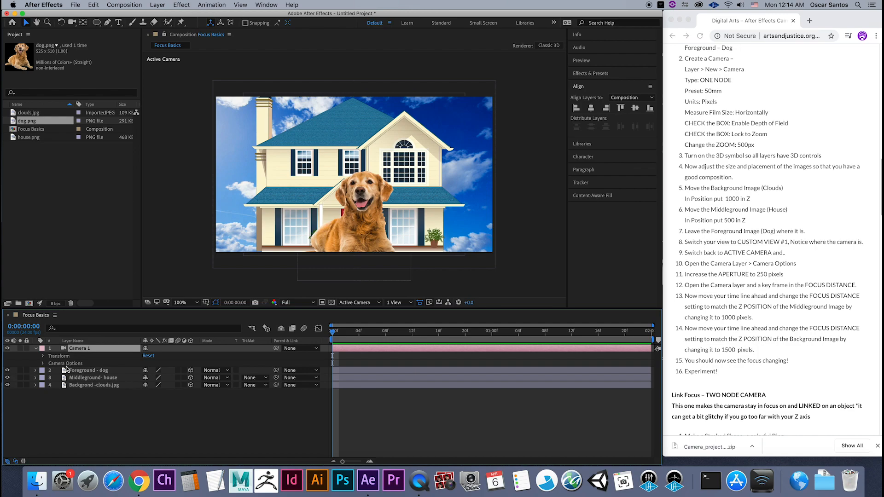
left_click(42, 364)
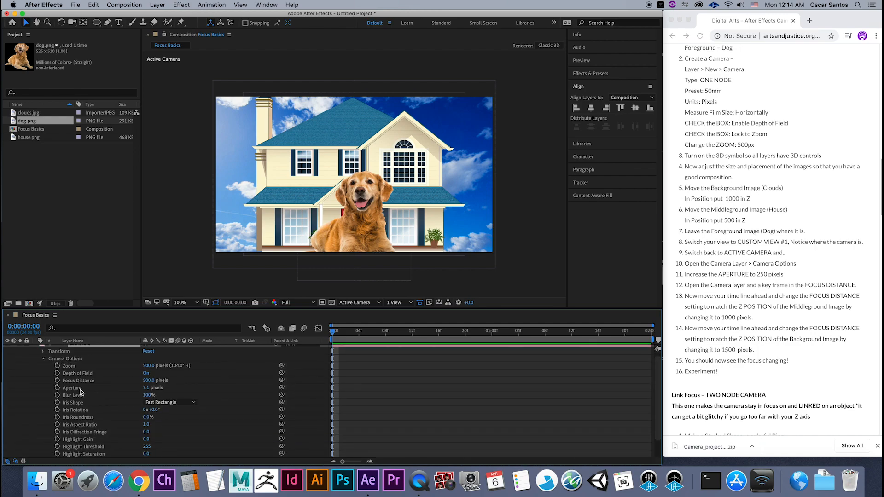
left_click(147, 390)
type("250")
key("Return")
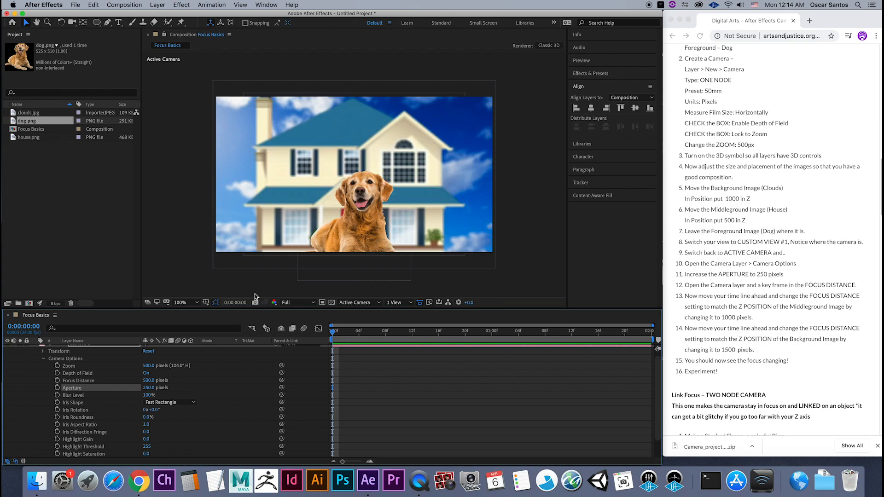
Examine the blur on the house and clouds behind the dog up close, and return the preview to 100%.
scroll(308, 281, "down", 1)
scroll(309, 280, "up", 2)
scroll(309, 281, "down", 1)
scroll(308, 281, "up", 1)
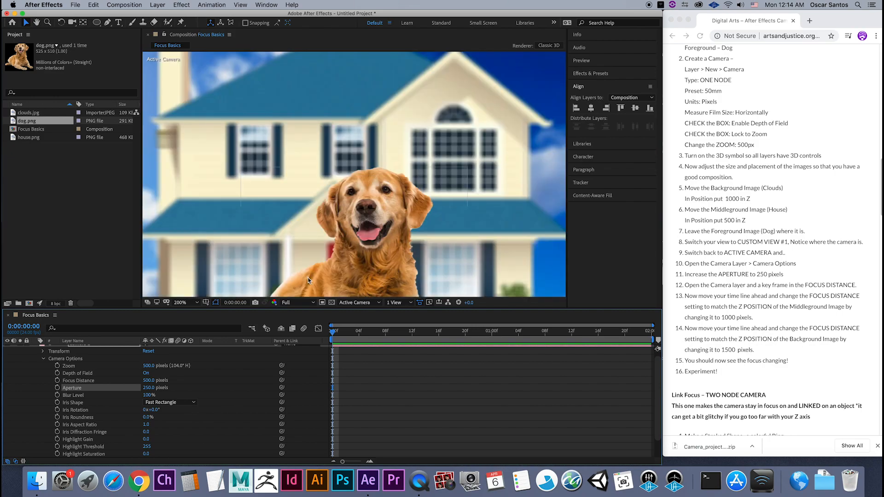
left_click_drag(396, 322, 396, 359)
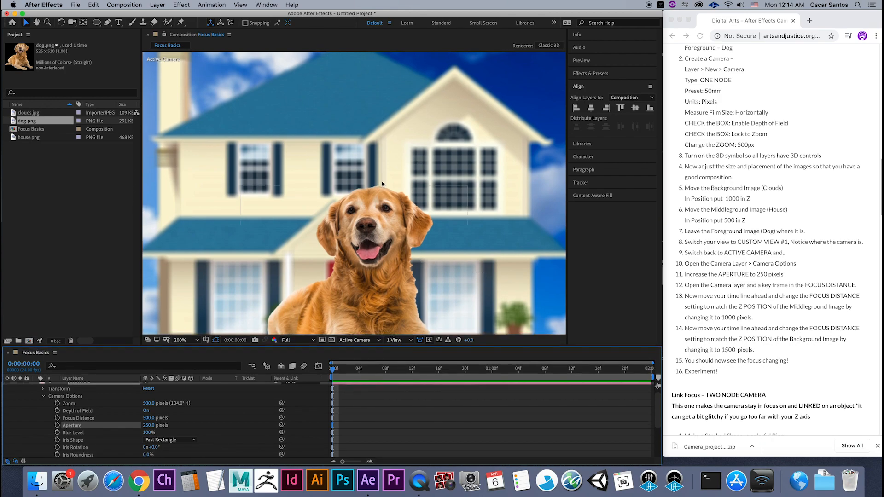
scroll(446, 195, "down", 1)
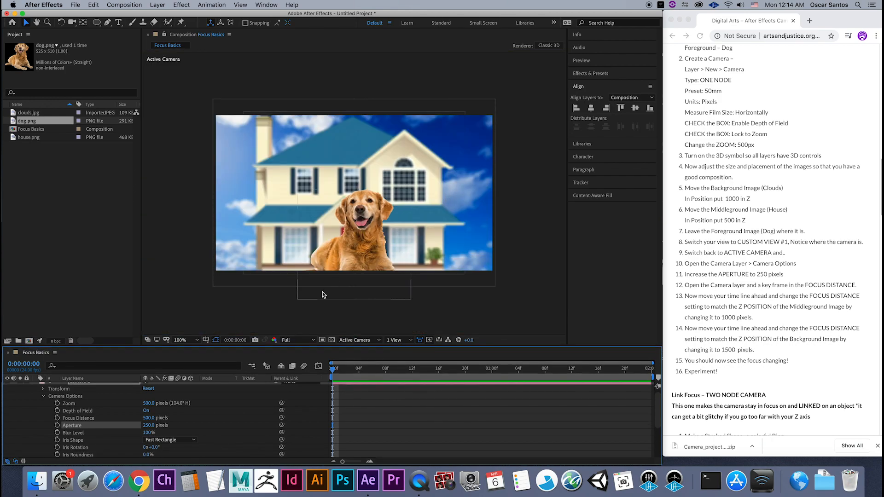
left_click_drag(265, 345, 271, 299)
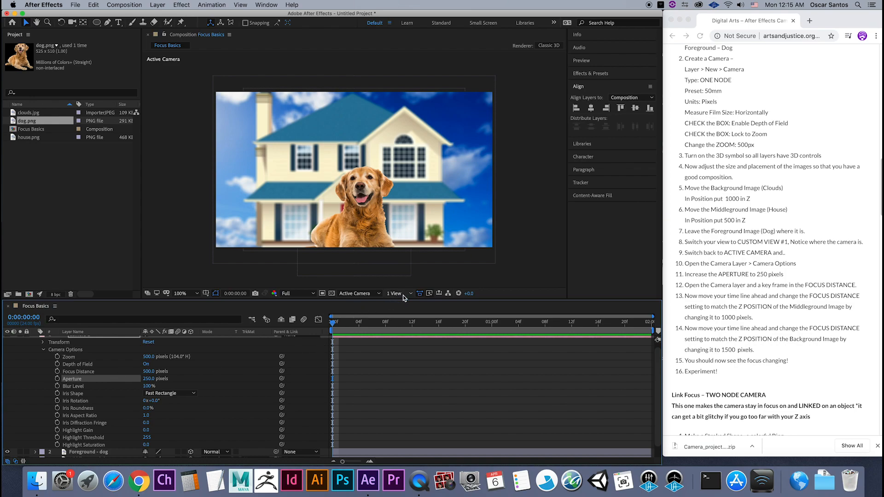
Check the camera's distance to the layers in Custom View 1, and go back to the Active Camera view.
left_click(376, 297)
left_click(360, 390)
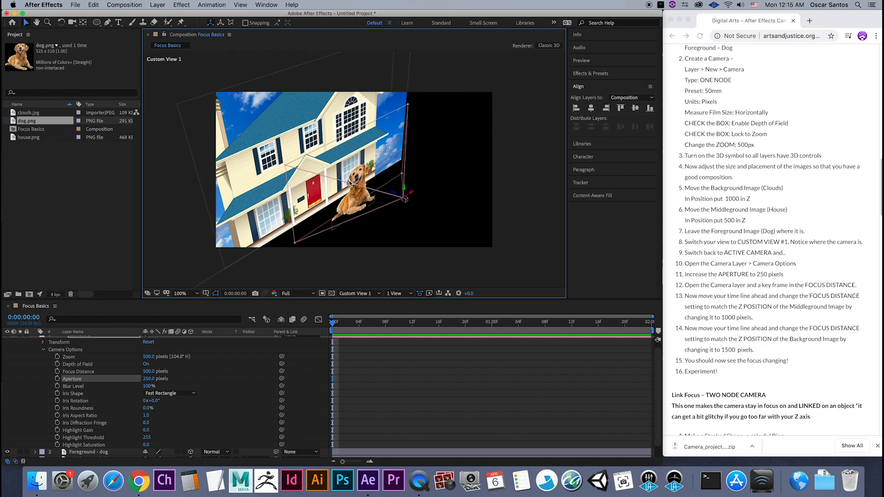
left_click(380, 294)
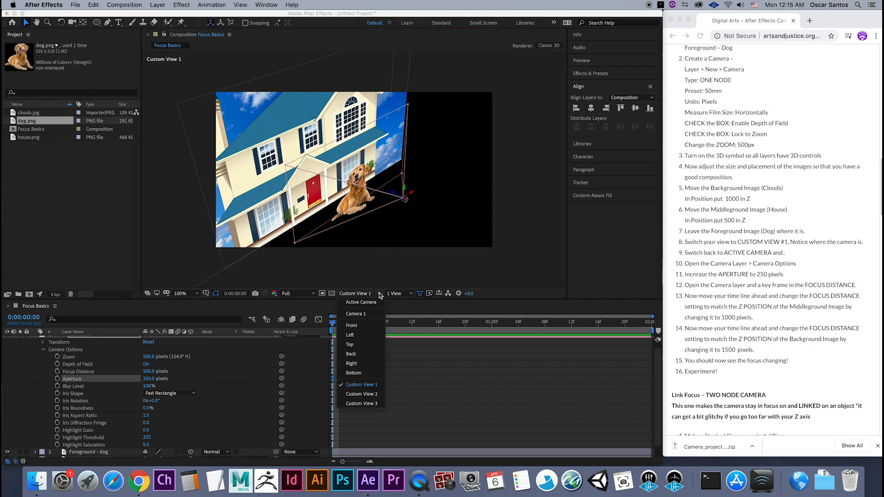
left_click(374, 301)
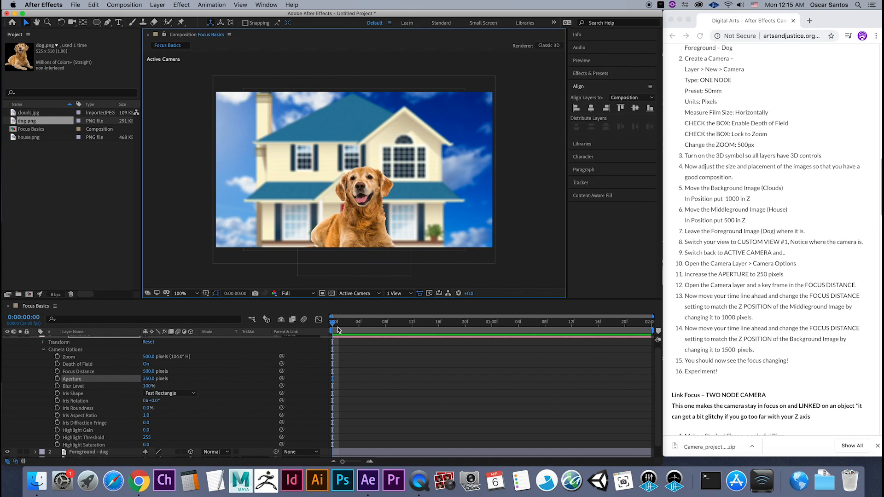
Keyframe the camera's focus distance at the first frame and set it to 1000 pixels at frame 8.
left_click(57, 371)
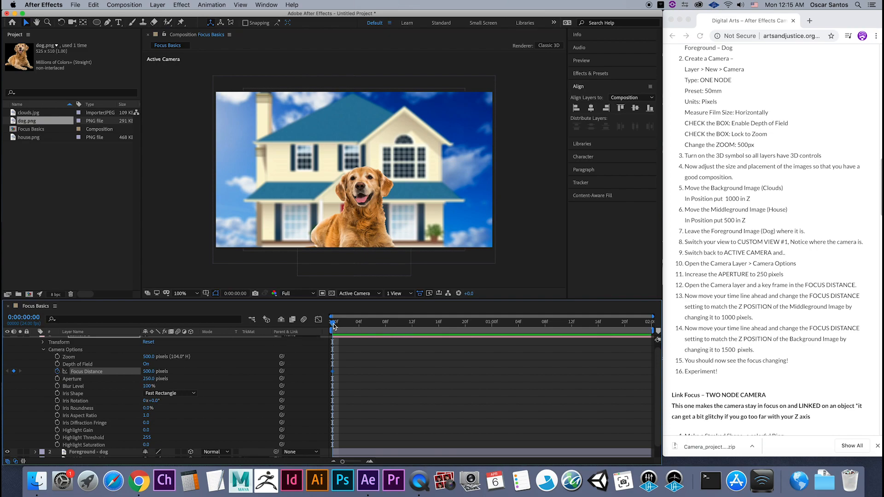
left_click_drag(333, 324, 386, 331)
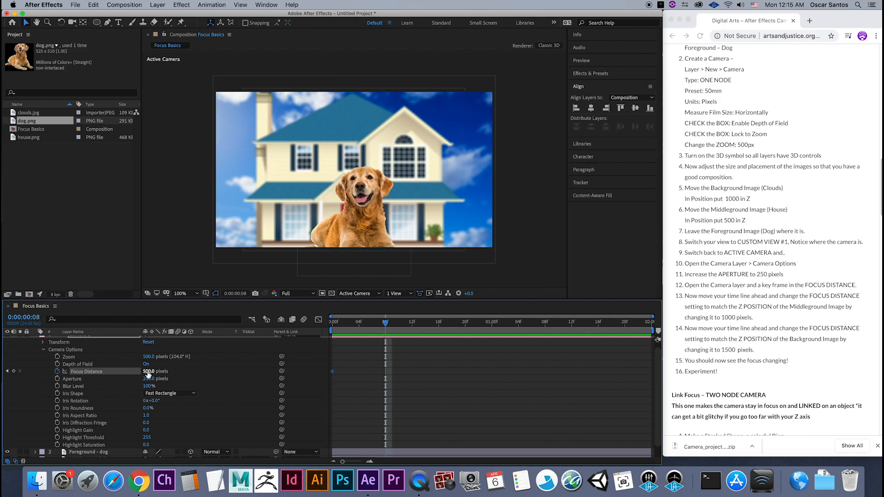
left_click(150, 372)
type("1000")
key("Return")
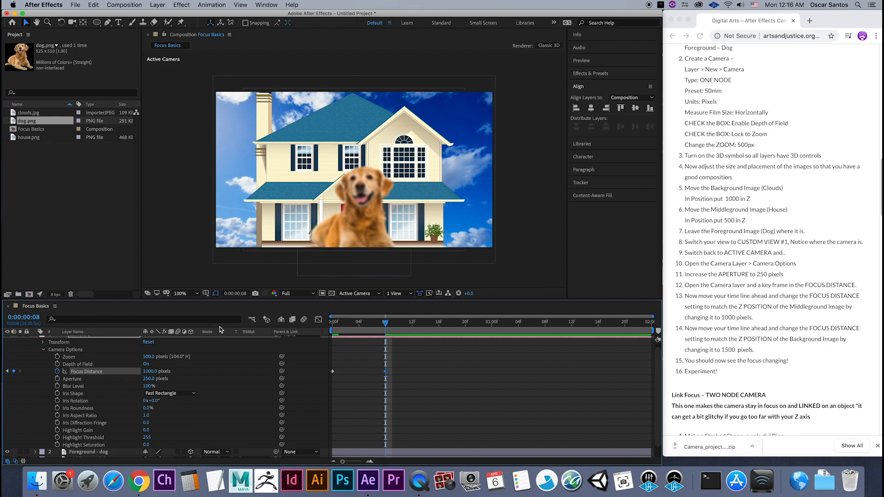
Compare the focus at the first frame and frame 8, using Custom View 1 and the Active Camera view.
left_click_drag(386, 322, 386, 343)
left_click(380, 294)
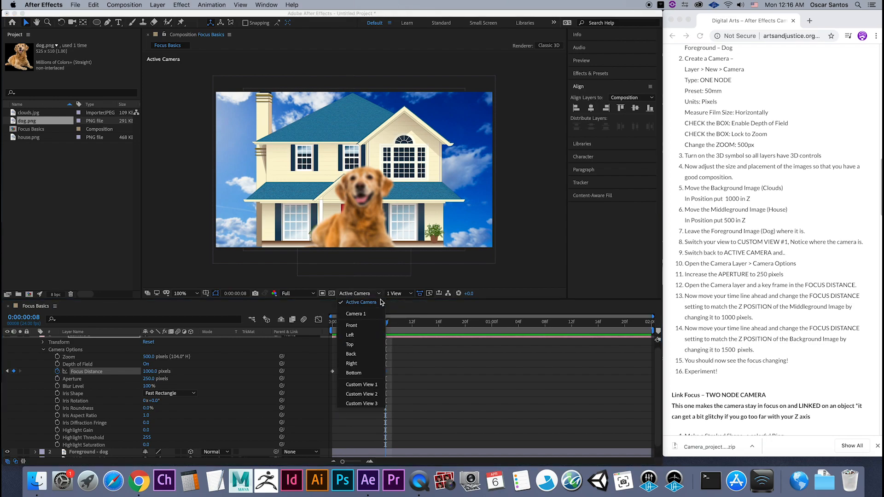
left_click(379, 388)
left_click_drag(387, 332, 333, 340)
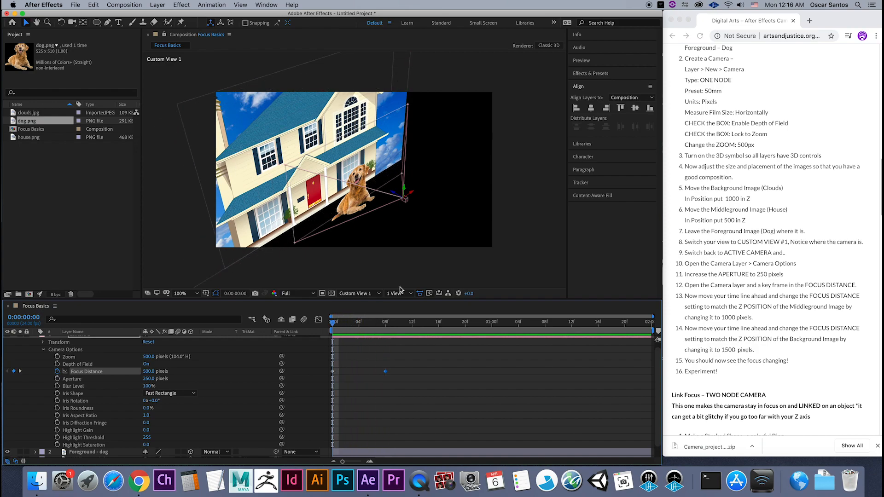
left_click(371, 295)
left_click(371, 304)
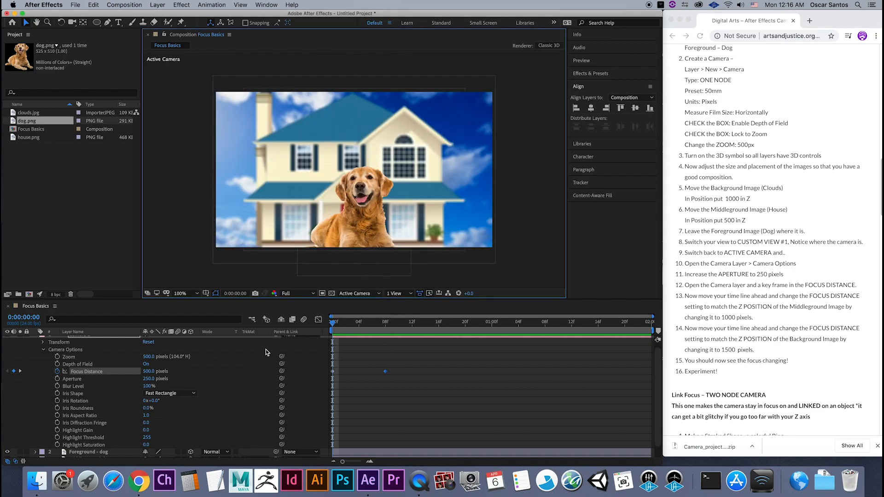
left_click_drag(334, 328, 385, 332)
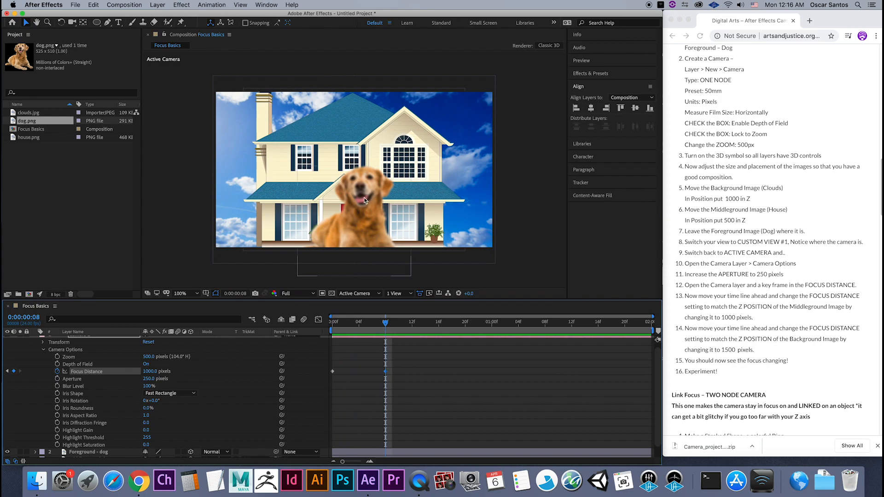
Add a focus distance keyframe of 1500 pixels at frame 16 to match the background clouds.
left_click_drag(389, 325, 438, 331)
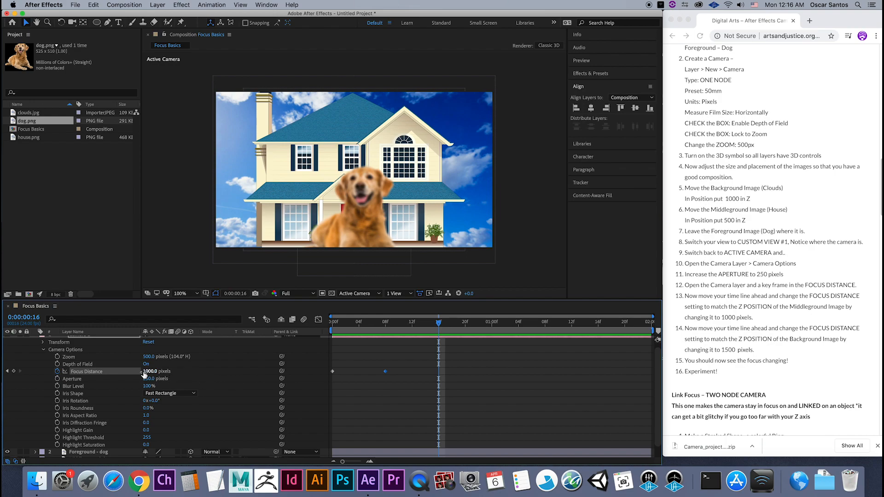
left_click(150, 372)
type("15")
key("Return")
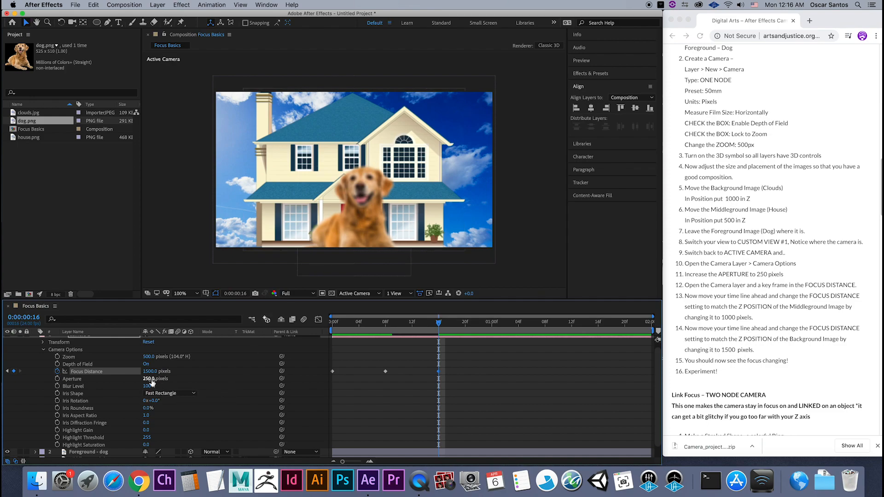
Try out larger aperture and blur level values on the camera, and undo both changes.
left_click_drag(150, 381, 169, 380)
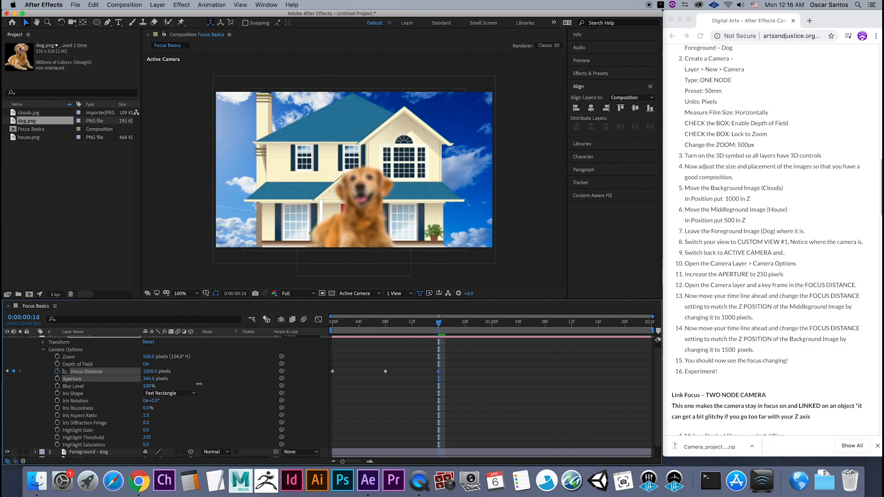
left_click_drag(240, 384, 533, 390)
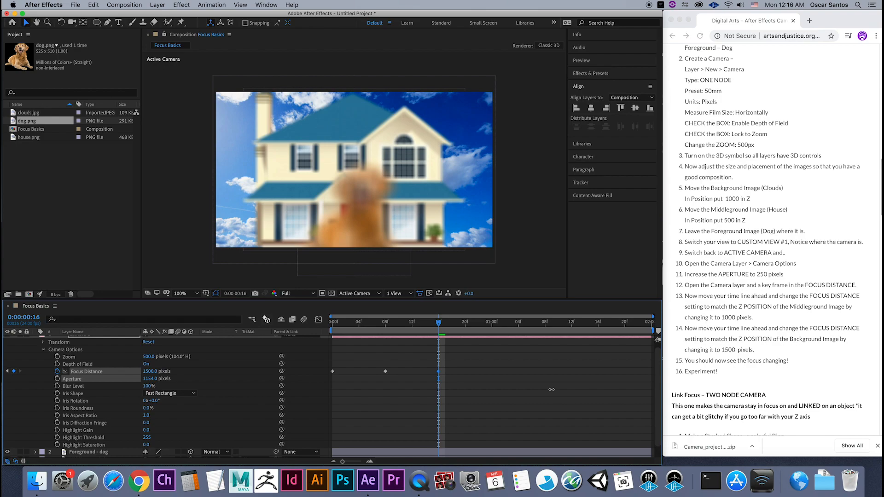
key("super+z")
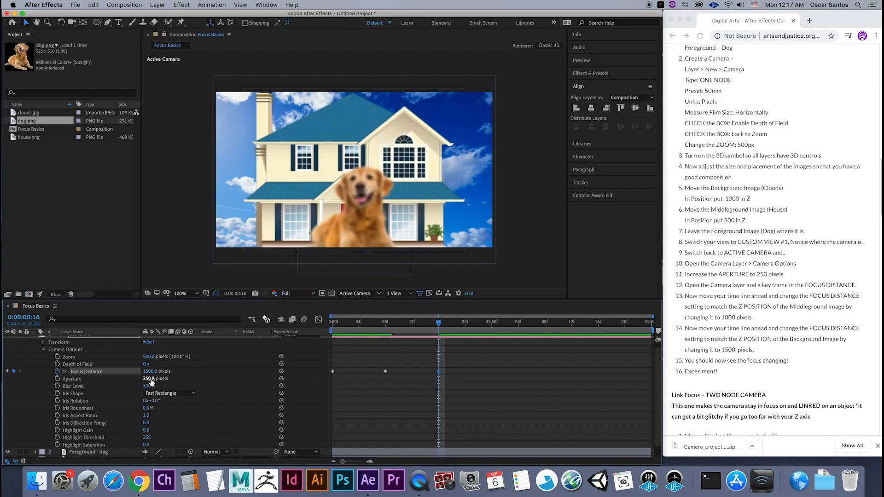
left_click_drag(149, 386, 195, 388)
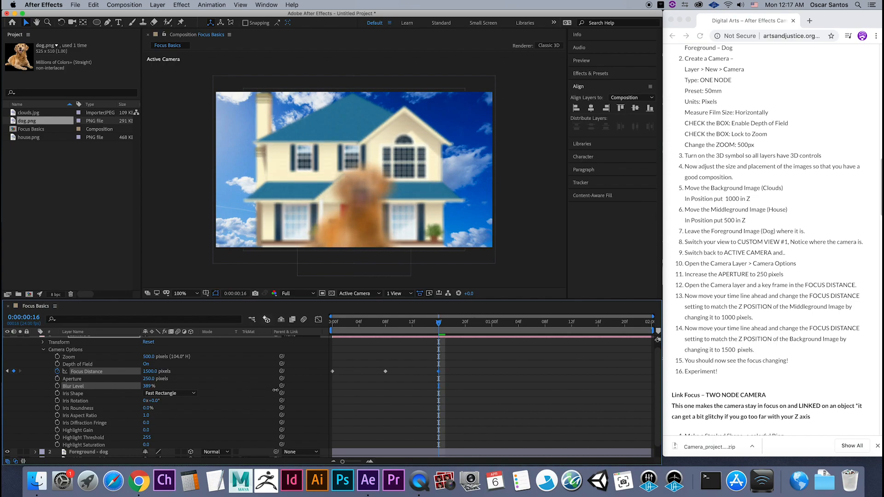
key("super+z")
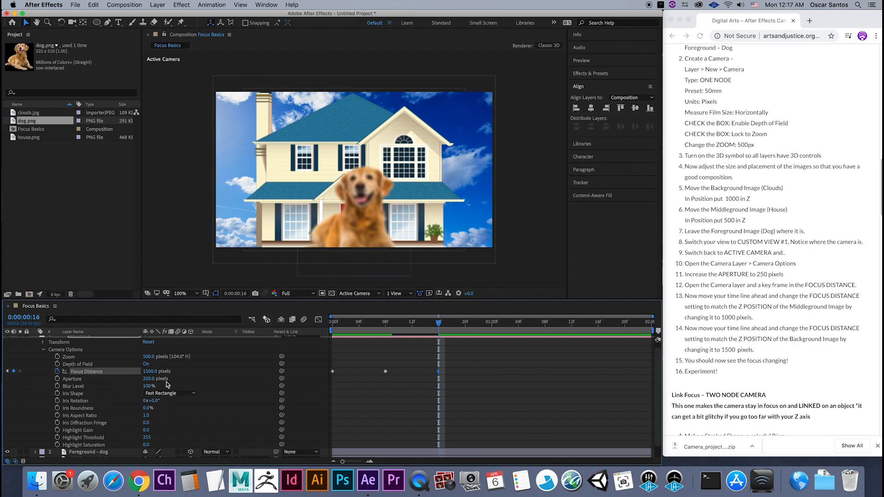
Return to the first frame, review the camera and layers in Custom View 1, and switch back to the Active Camera view.
scroll(138, 350, "up", 1)
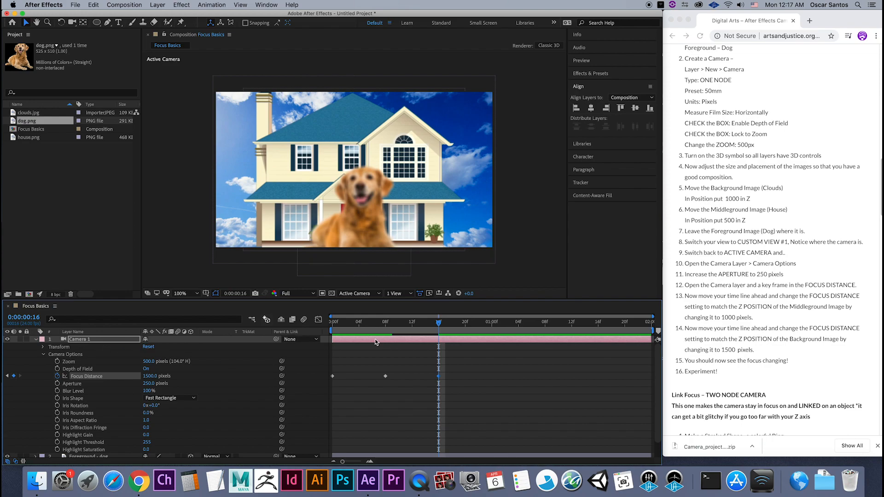
left_click_drag(359, 325, 331, 325)
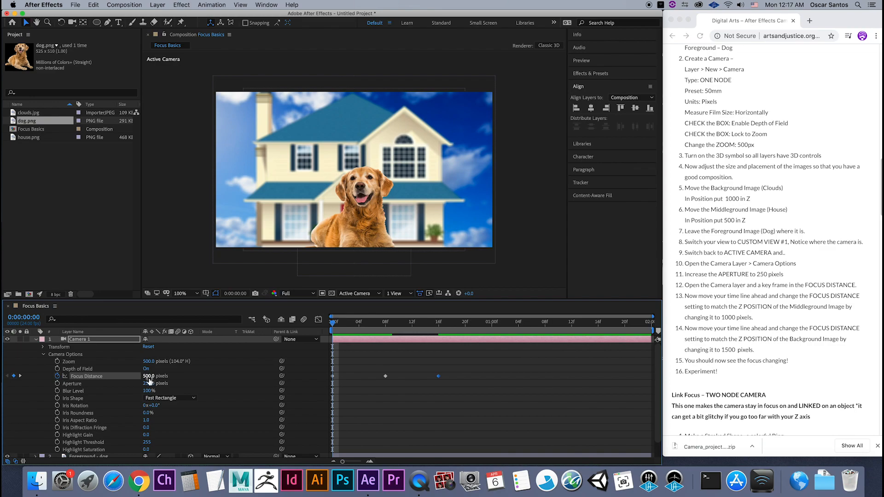
left_click_drag(331, 324, 333, 358)
left_click(369, 296)
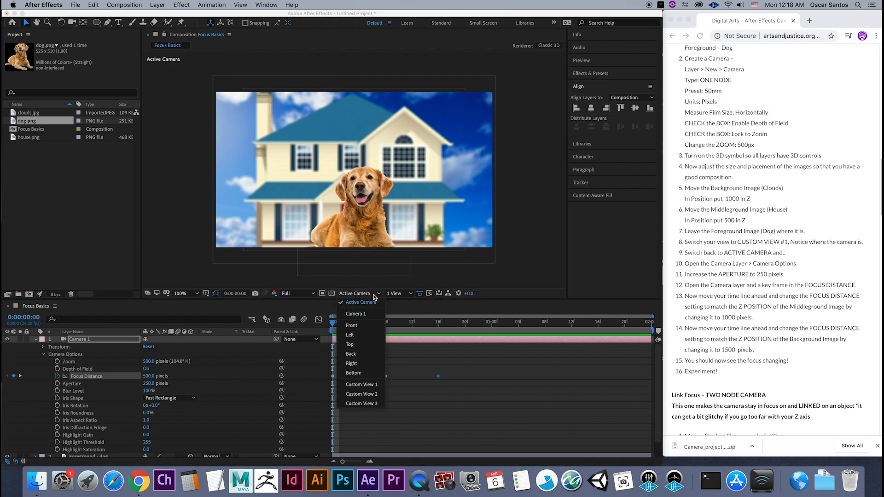
left_click(368, 386)
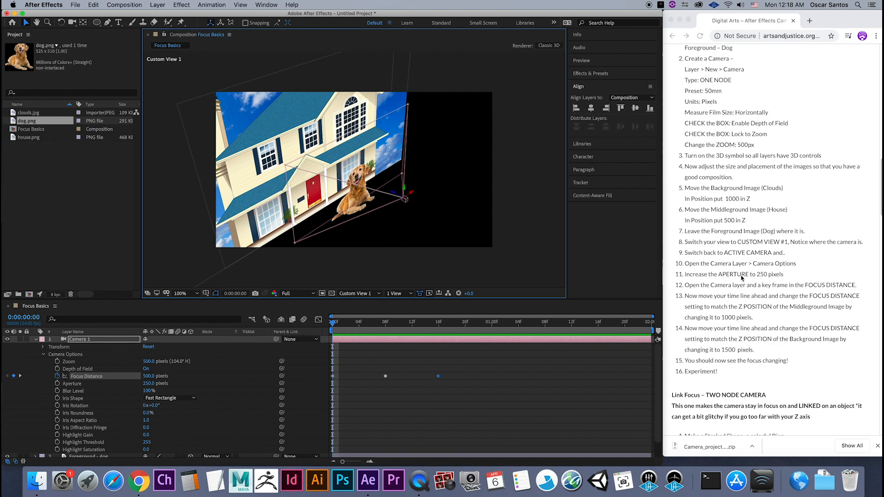
scroll(742, 277, "up", 5)
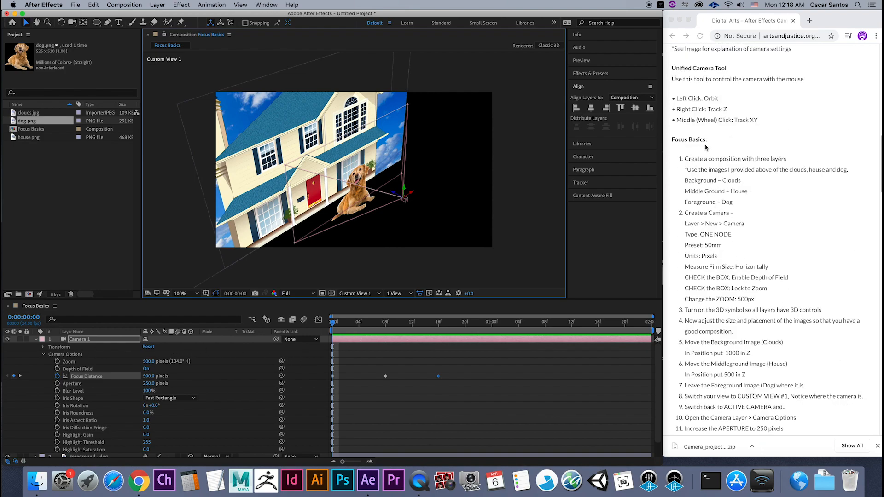
scroll(728, 216, "down", 3)
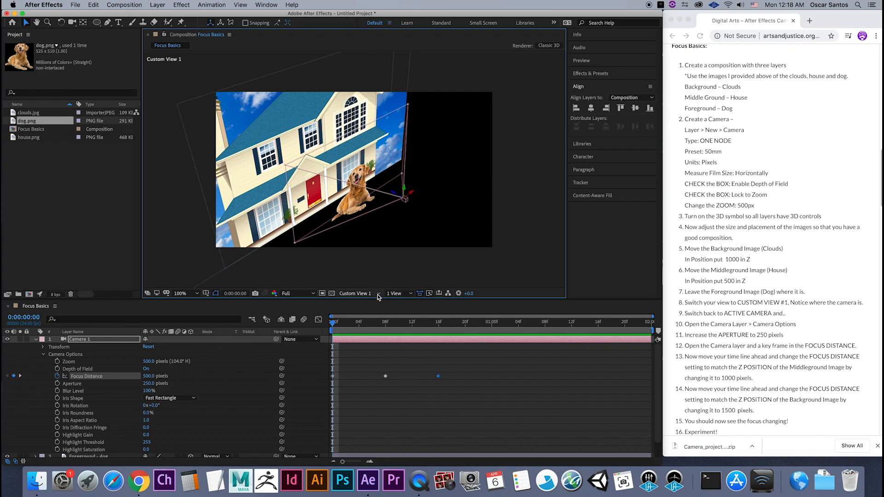
left_click(379, 295)
left_click(376, 307)
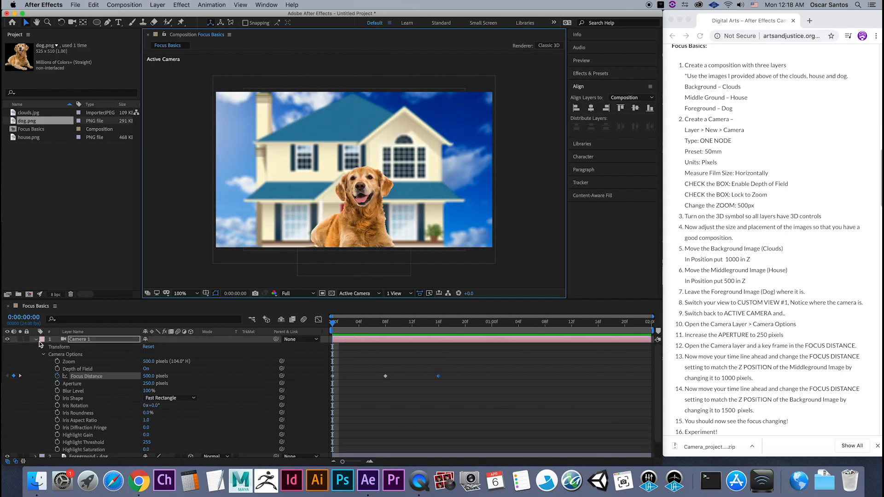
Collapse the camera layer's properties and read the Link Focus – Two Node Camera instructions on the lesson page.
left_click(36, 340)
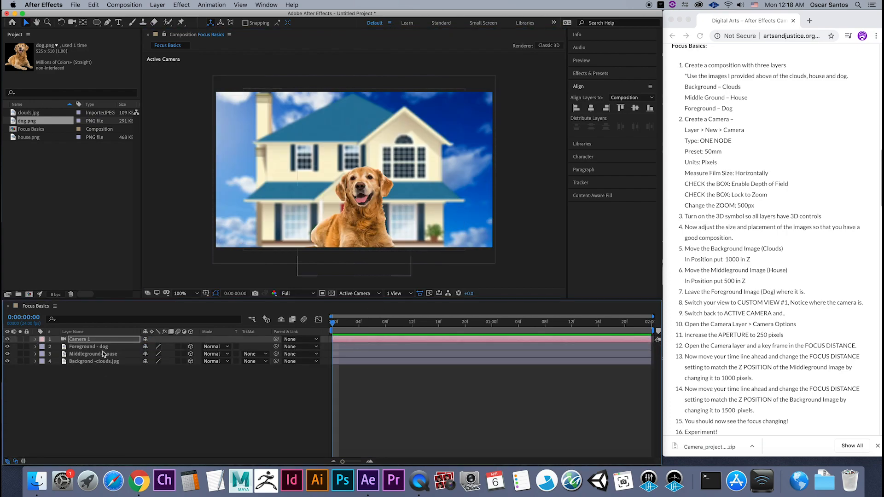
left_click(93, 342)
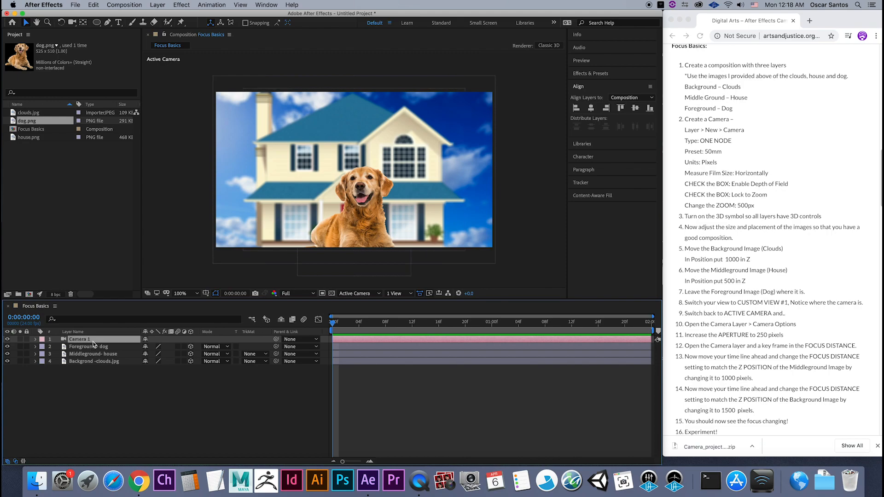
left_click(35, 341)
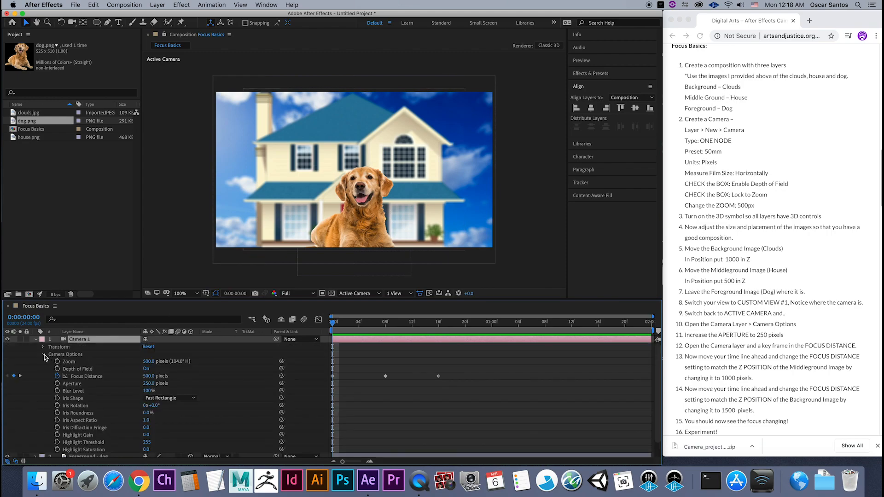
left_click(36, 339)
scroll(753, 288, "down", 3)
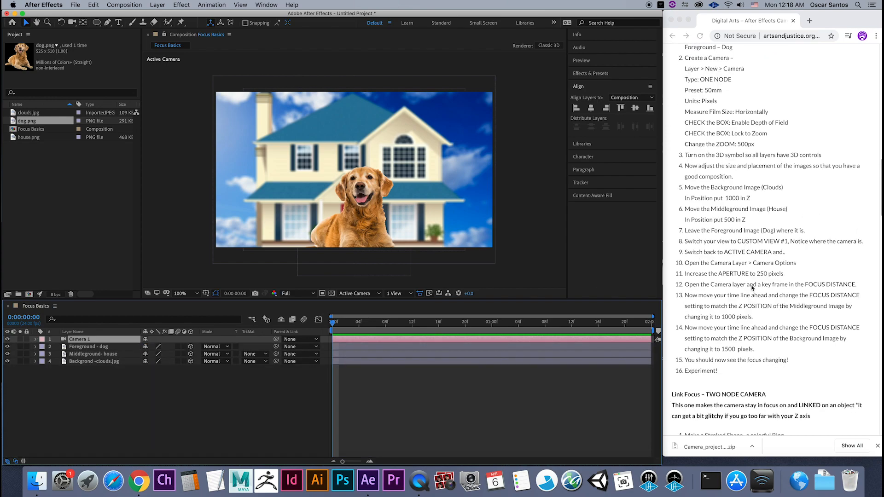
scroll(752, 288, "down", 10)
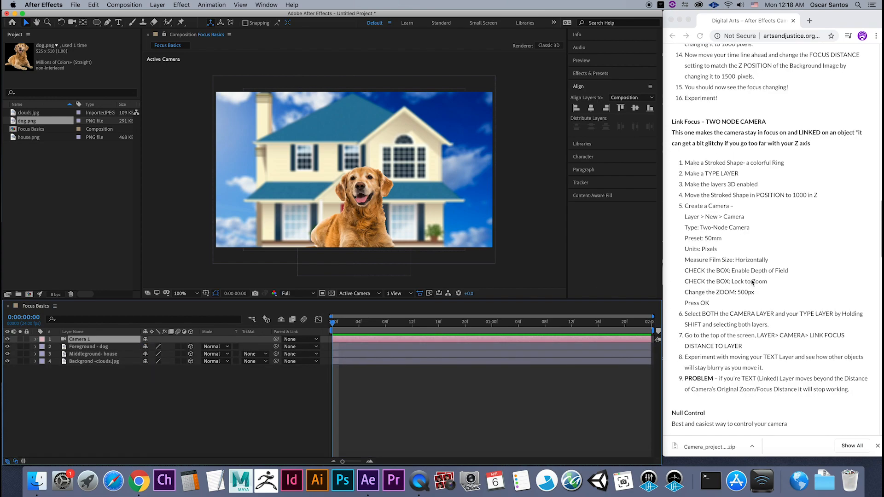
scroll(754, 283, "down", 1)
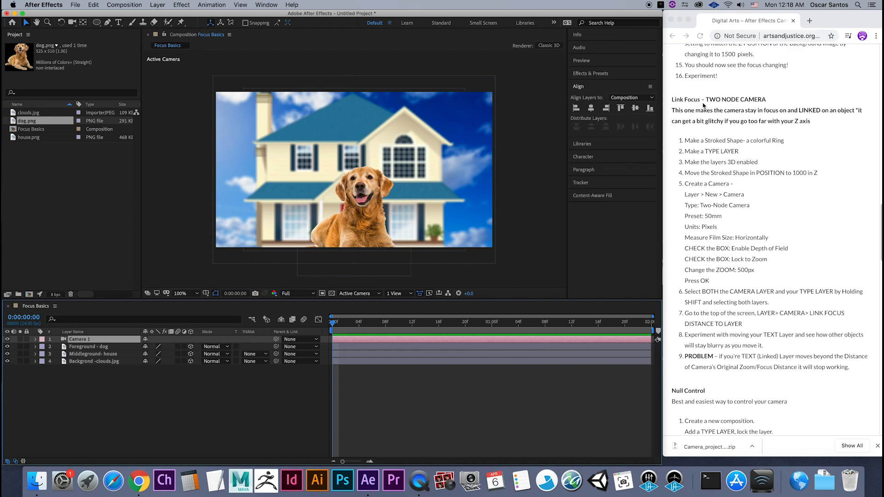
Create a new 1280 x 720 composition named Link Focus with a duration of 2 seconds.
left_click(71, 183)
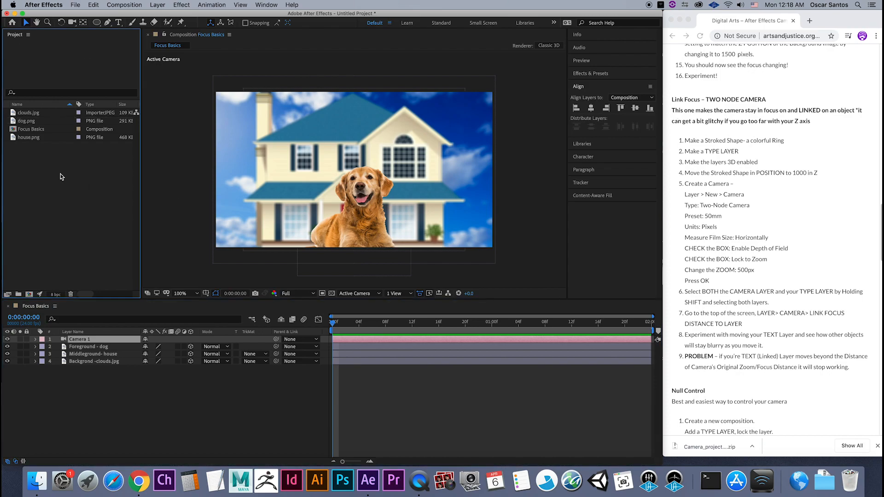
left_click(125, 5)
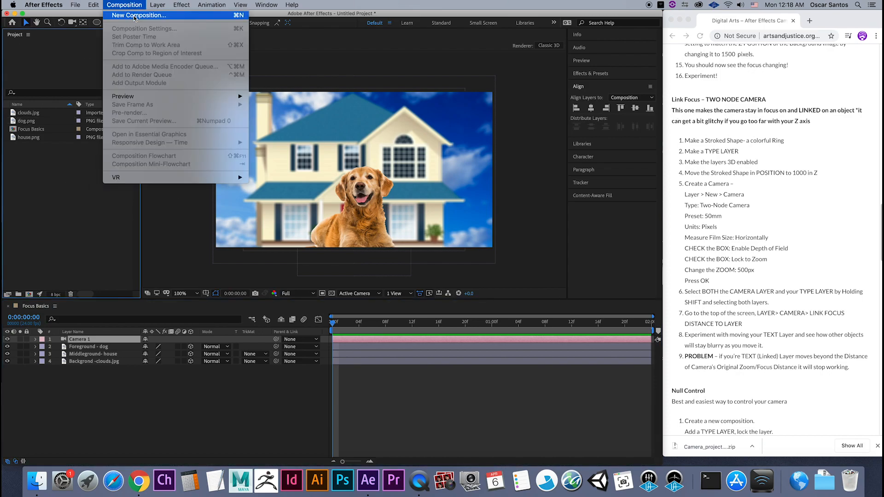
left_click(125, 12)
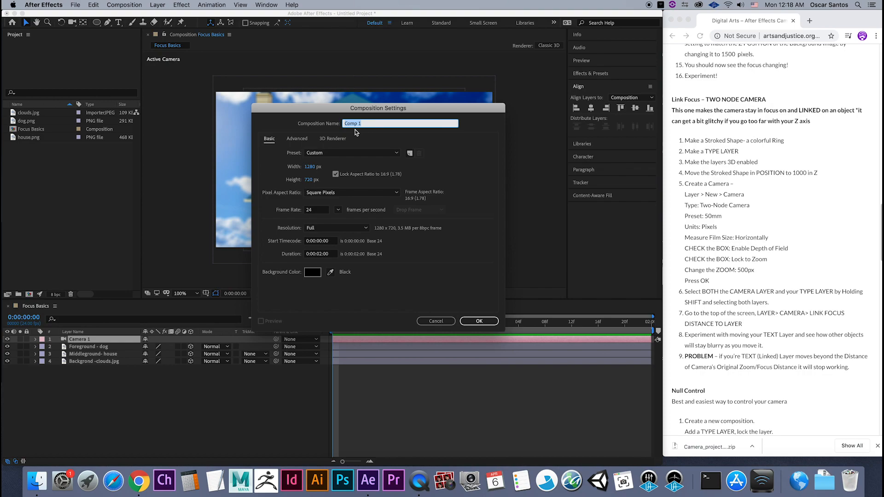
type("Link Focus")
left_click(479, 322)
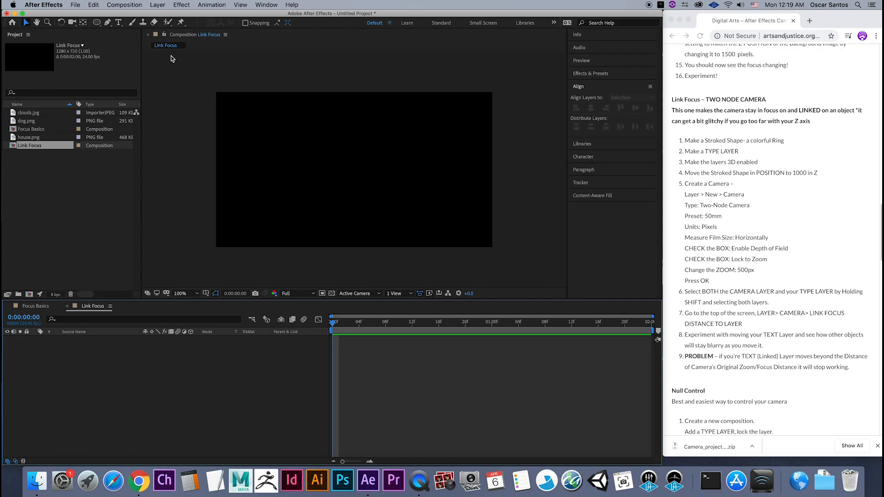
Set up the Ellipse tool with no fill and a solid purple C900FE stroke.
left_click(96, 23)
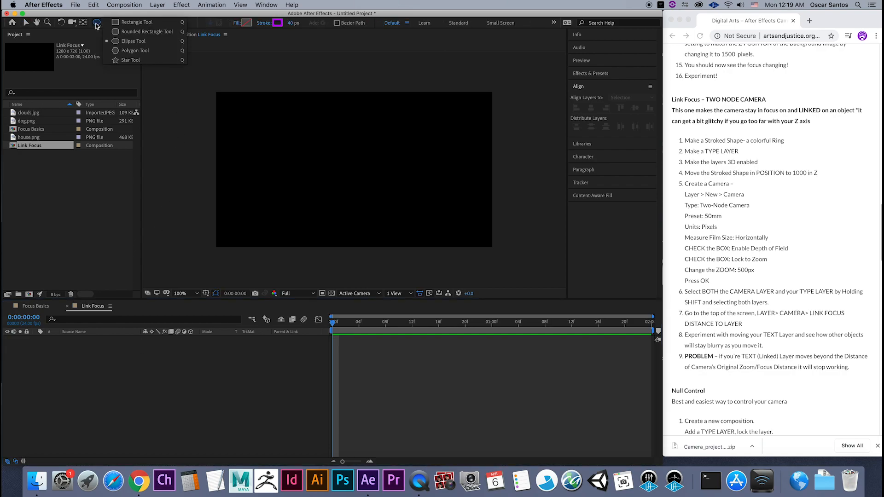
left_click(131, 41)
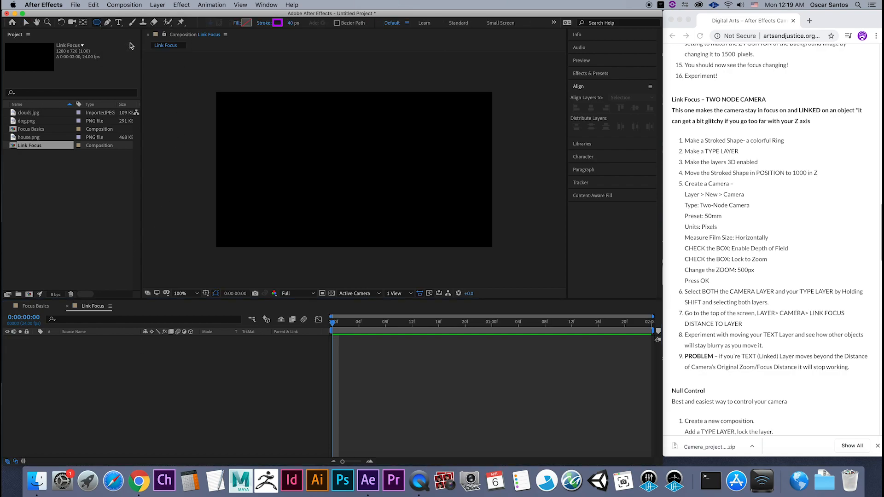
left_click(235, 26)
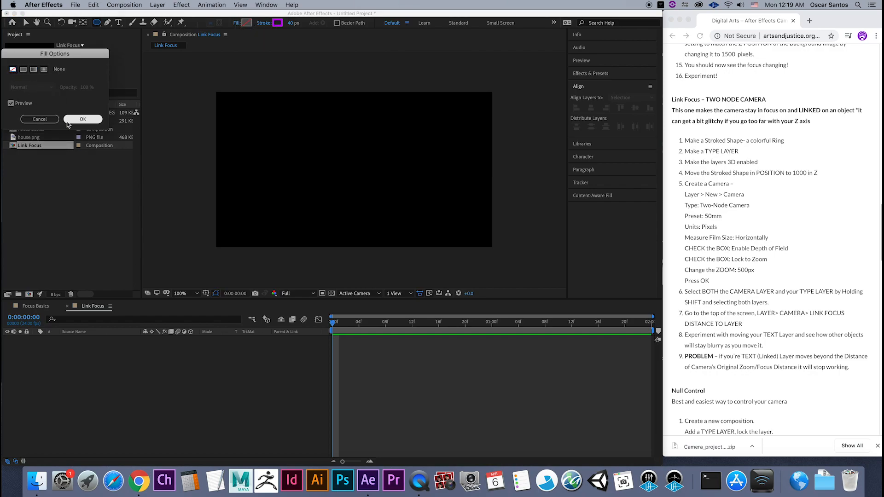
left_click(68, 121)
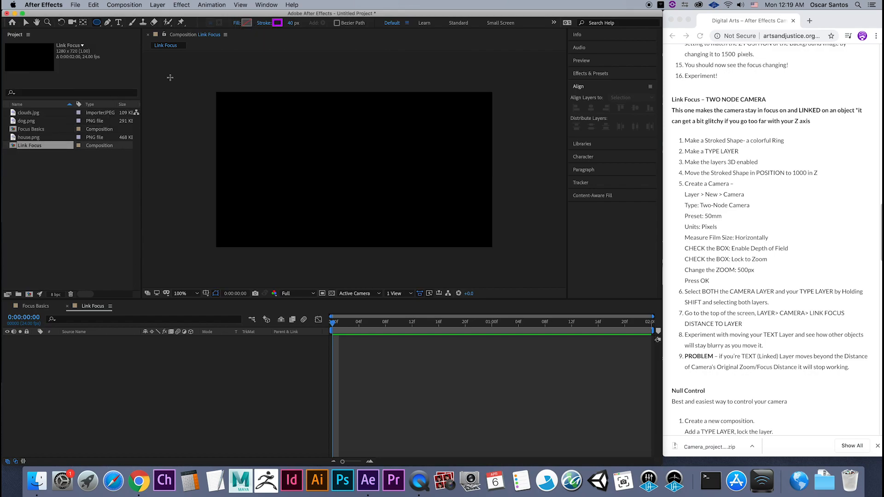
left_click(266, 24)
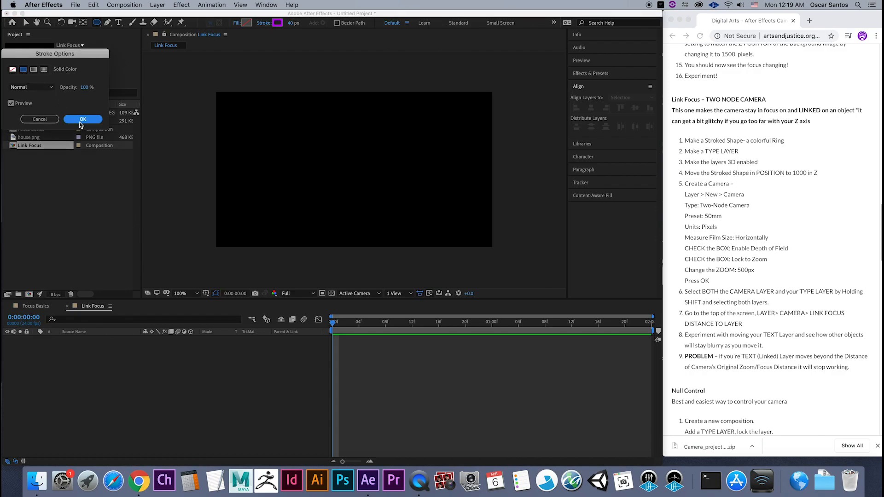
left_click(83, 119)
left_click(277, 23)
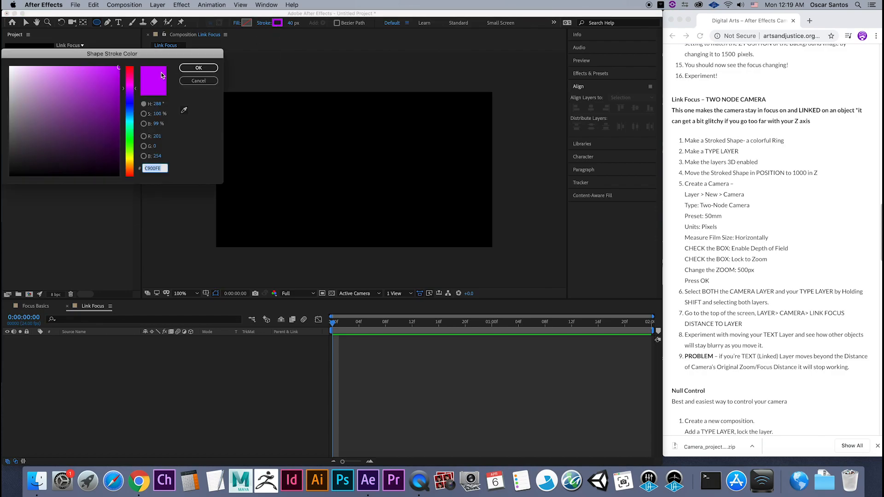
left_click(197, 68)
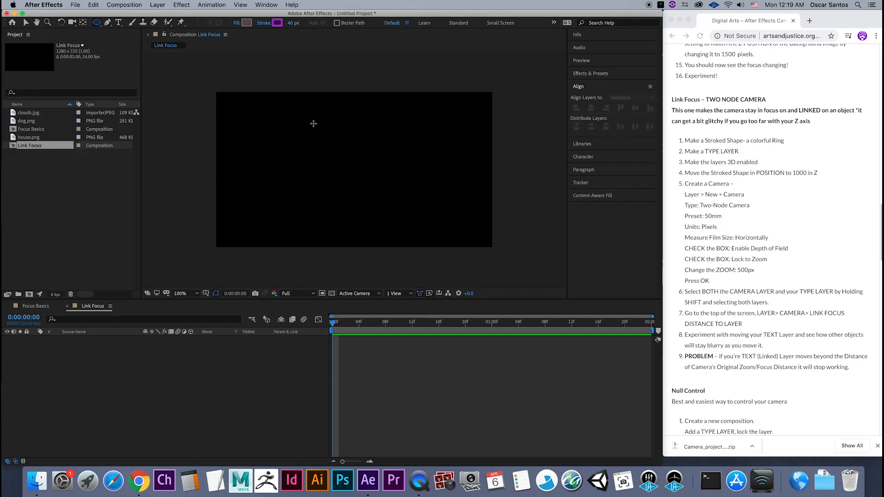
Draw a circular ring filling most of the frame's height, and centre its anchor point and the layer in the composition.
left_click_drag(314, 124, 418, 217)
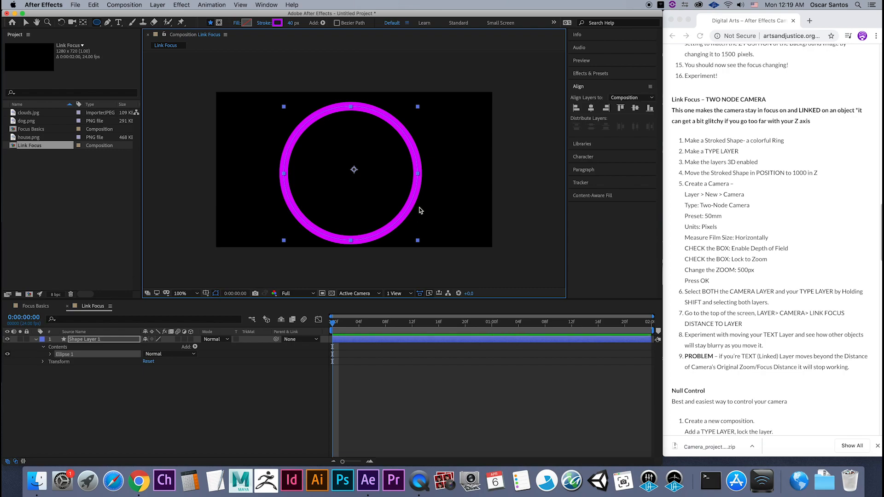
key("super+alt+Home")
left_click(591, 109)
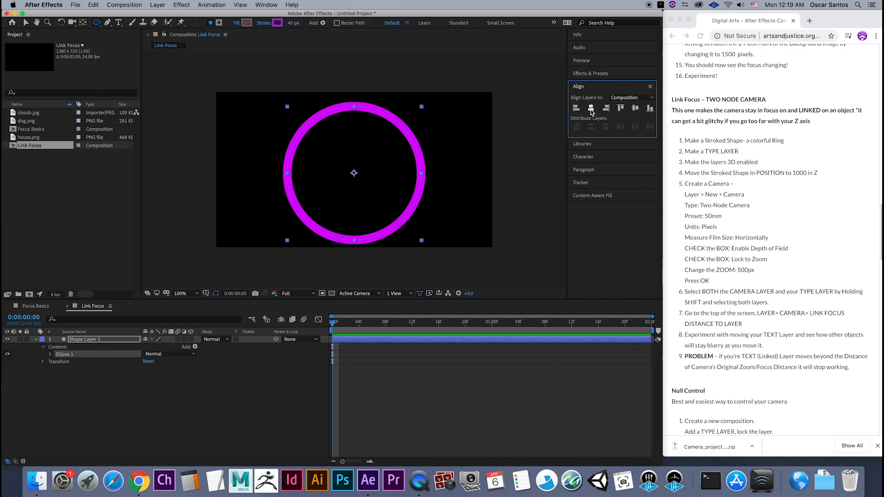
left_click(635, 109)
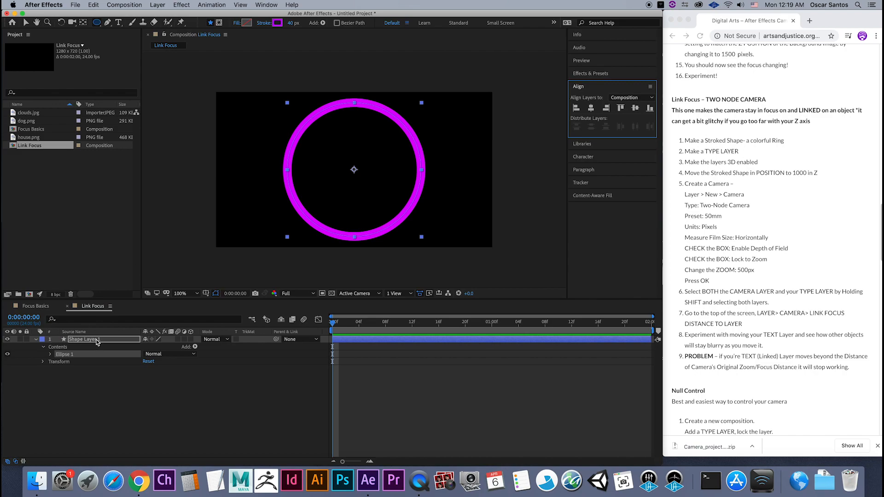
Lock the ring's shape layer and add a text layer reading FOCUS over the ring.
left_click(27, 339)
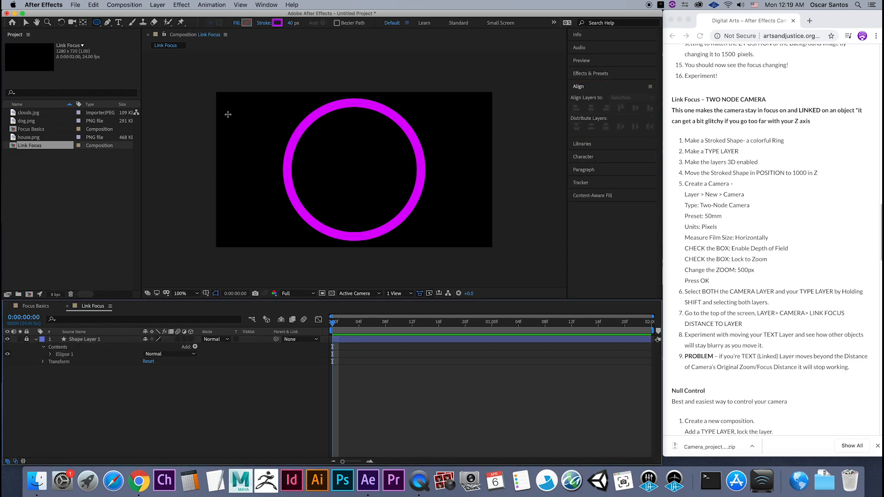
left_click(119, 23)
left_click(270, 184)
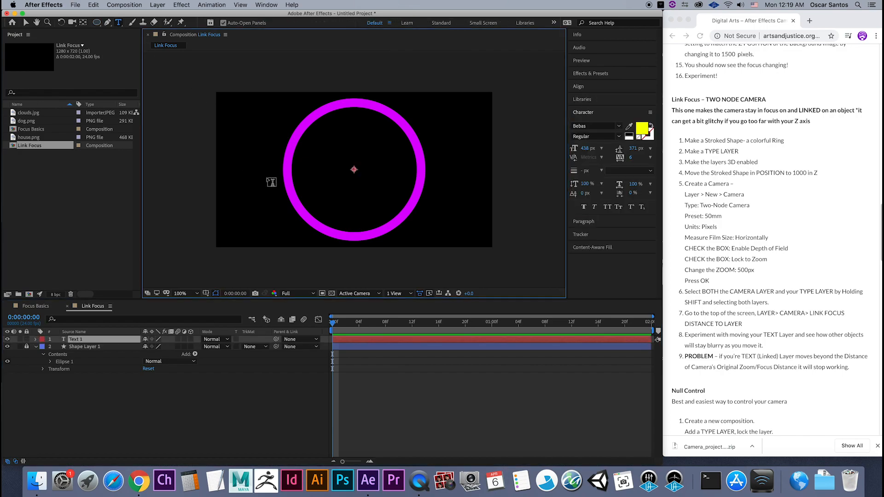
type("FOCUS")
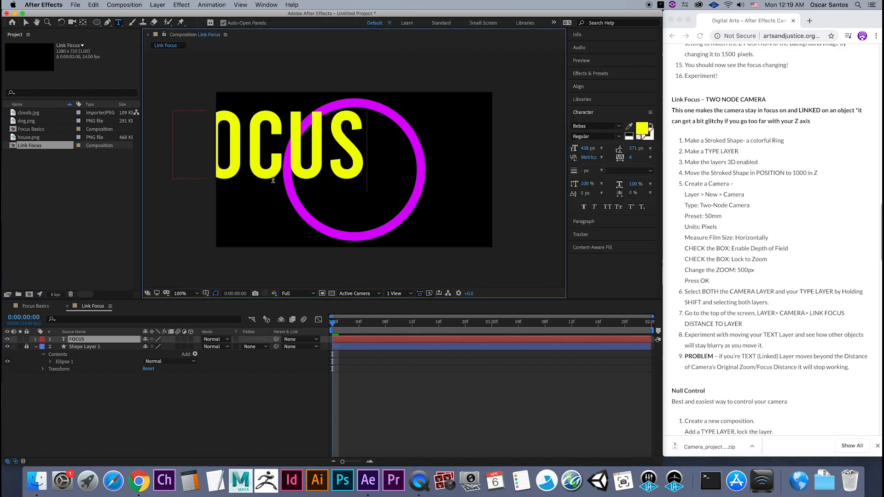
Centre the FOCUS text layer's anchor point and align the layer horizontally and vertically to the composition.
left_click(27, 22)
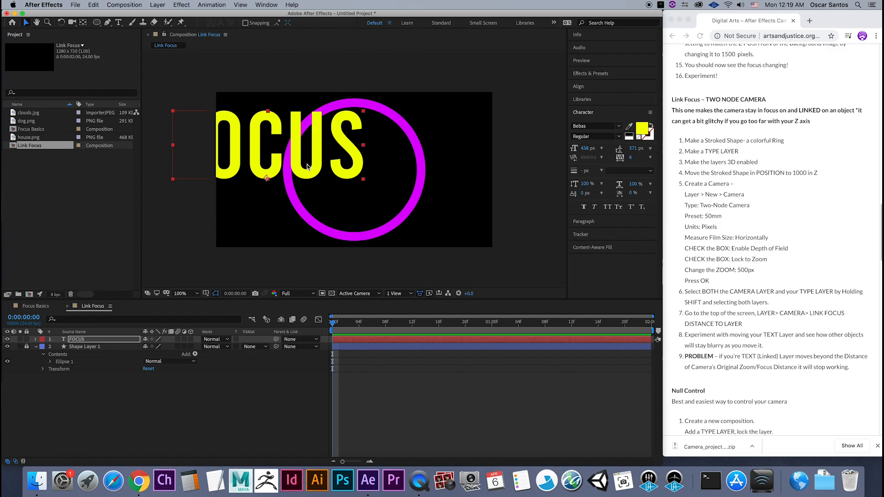
left_click_drag(309, 166, 401, 190)
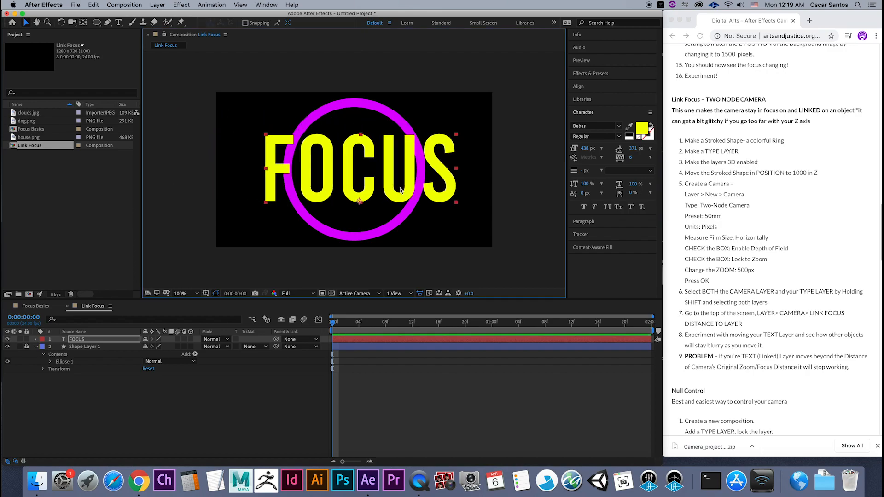
key("super+alt+Home")
left_click(595, 87)
left_click(591, 108)
left_click(635, 110)
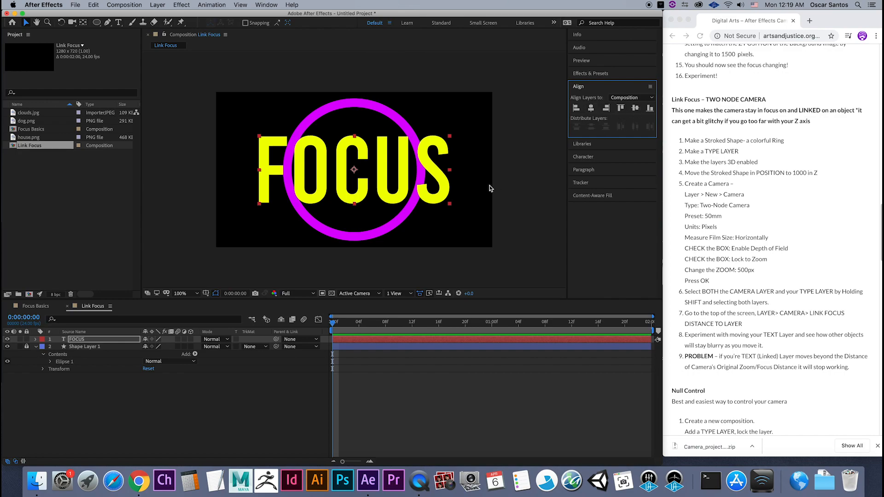
left_click(561, 181)
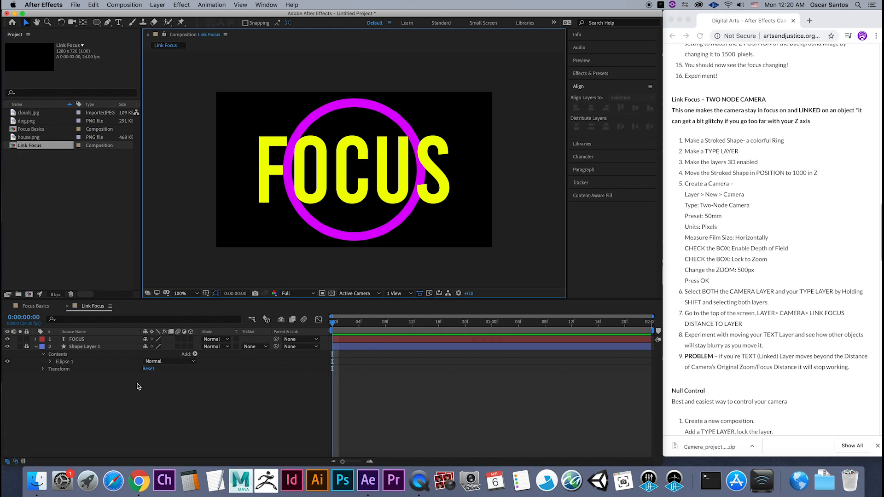
Create a two-node camera from the 50mm preset with a zoom of 500 px, depth of field enabled and focus distance locked to zoom.
right_click(111, 397)
mouse_move(193, 372)
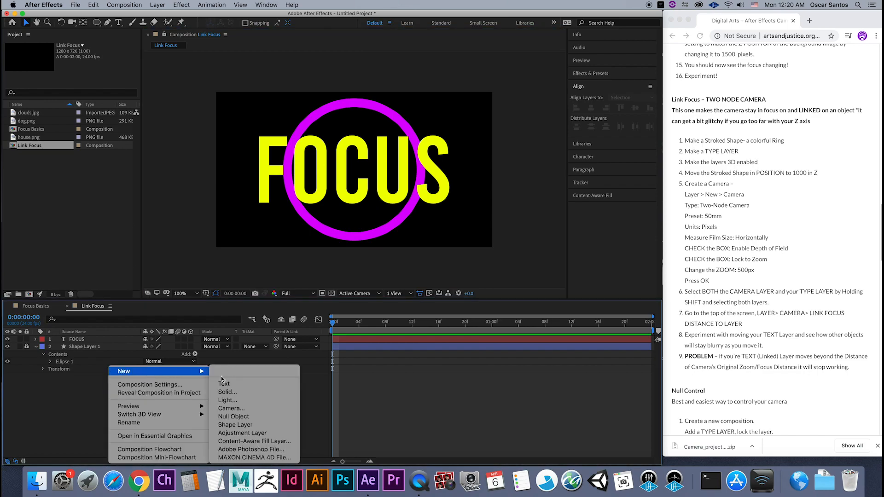
left_click(244, 410)
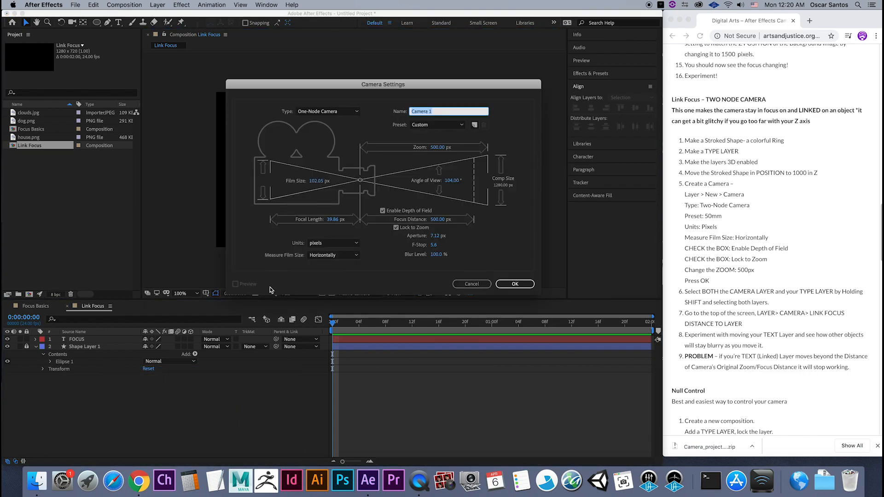
left_click(351, 113)
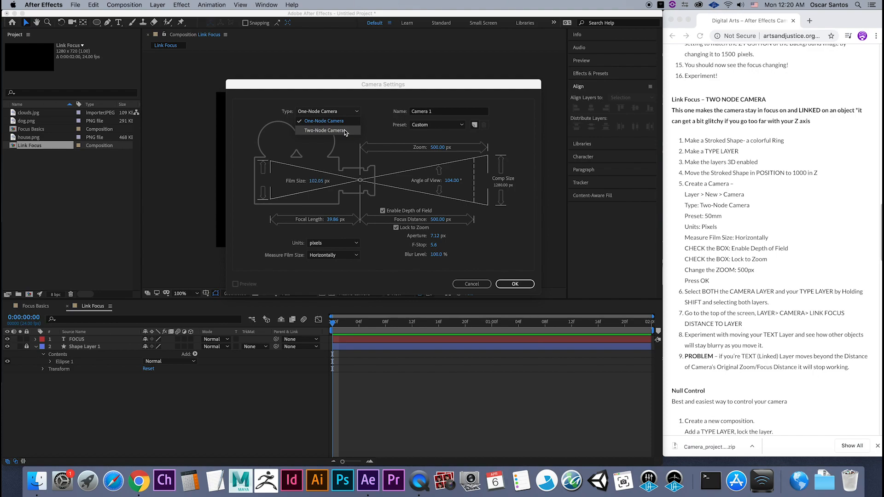
left_click(346, 131)
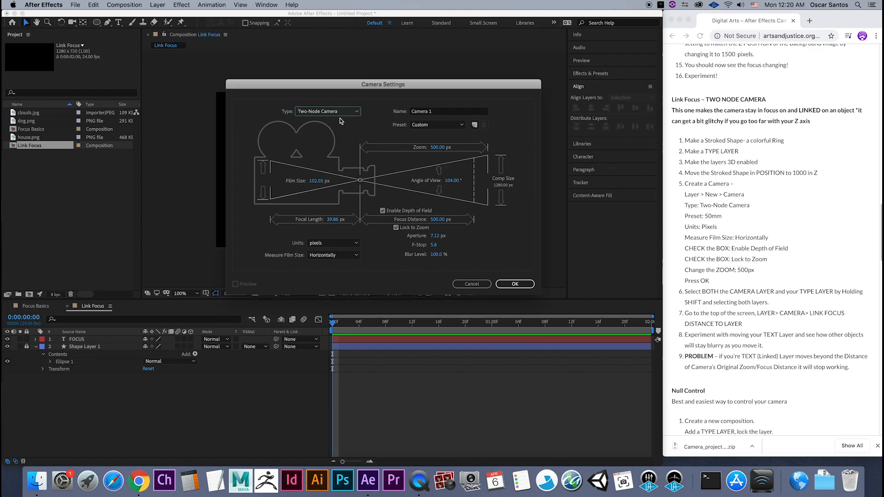
left_click(437, 125)
left_click(438, 193)
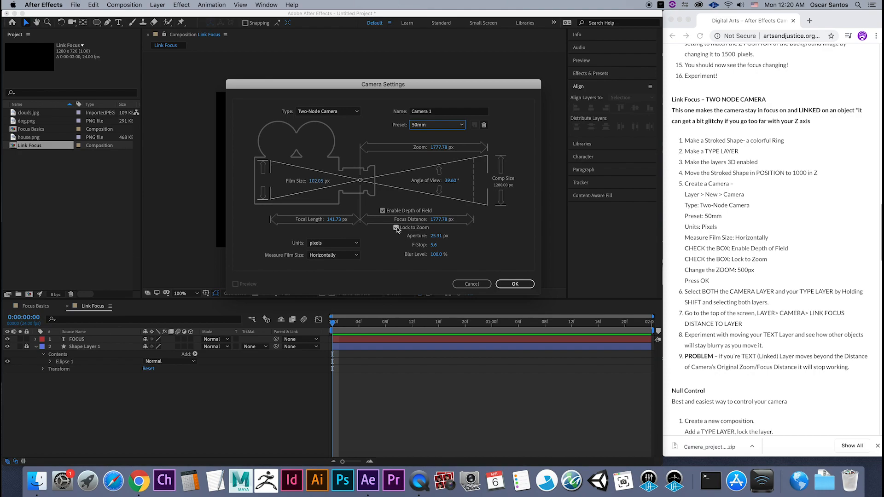
left_click(437, 149)
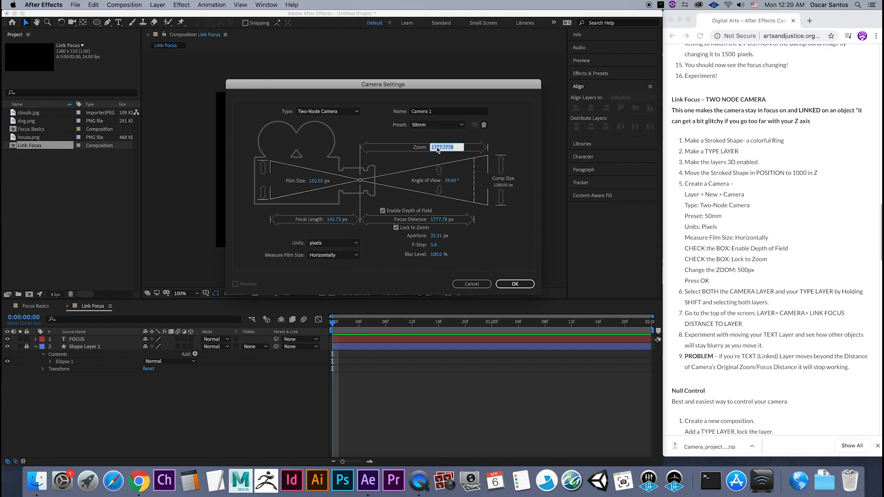
type("500")
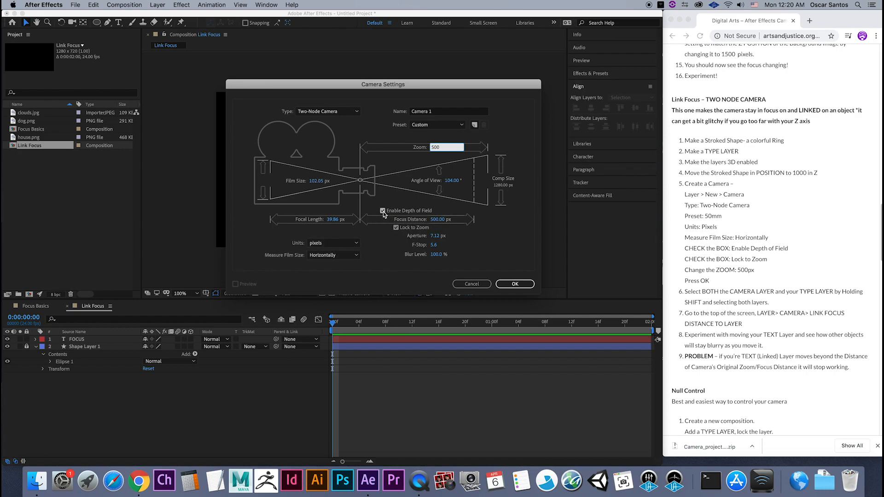
left_click(516, 284)
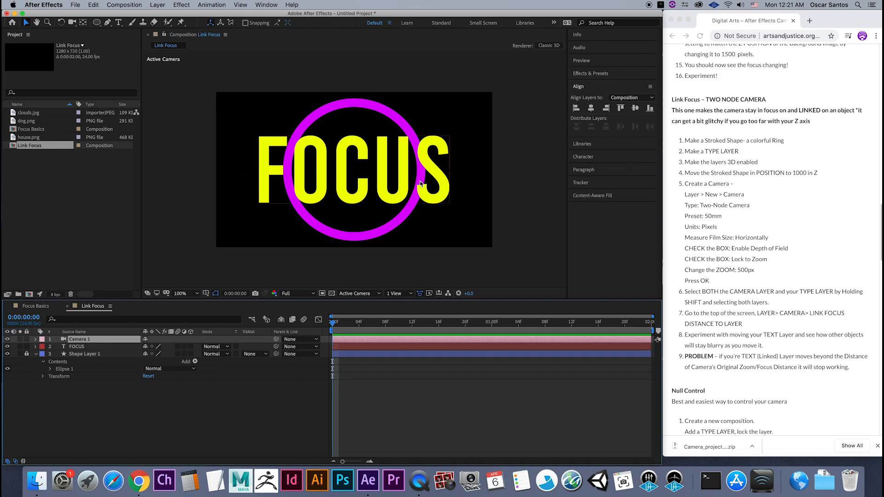
Read the lesson's instructions after camera creation and try to link the camera's focus distance to the FOCUS text layer.
left_click(774, 300)
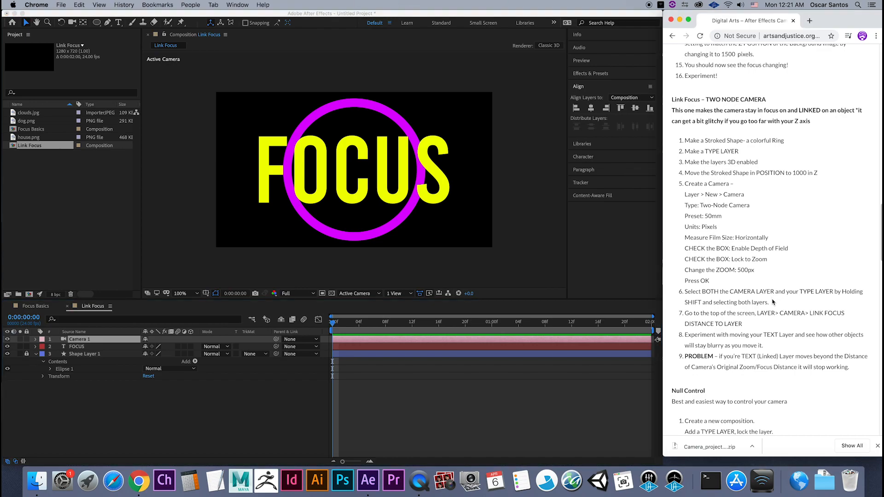
scroll(774, 301, "down", 3)
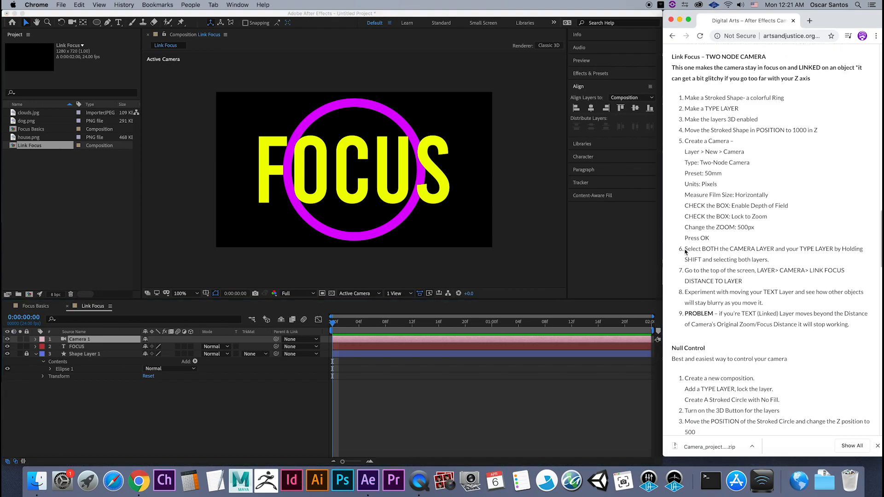
left_click_drag(685, 251, 769, 261)
left_click(778, 263)
left_click(88, 341)
left_click(81, 348, "shift")
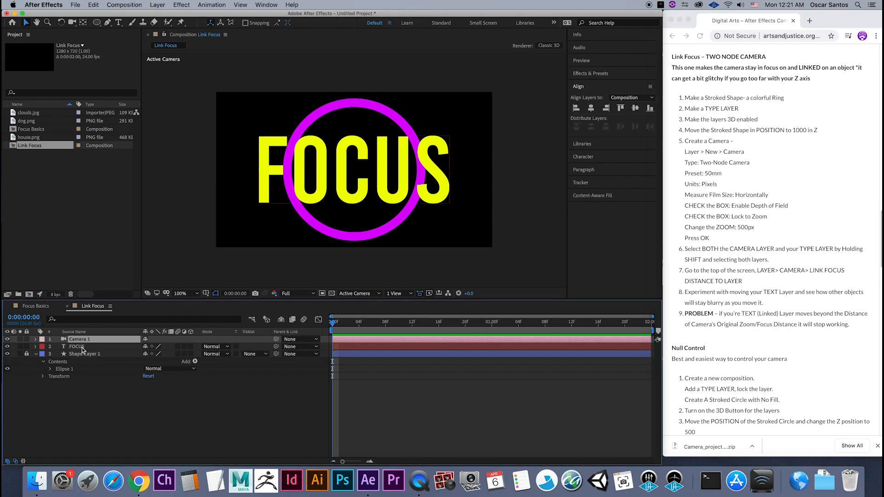
left_click(82, 348, "shift")
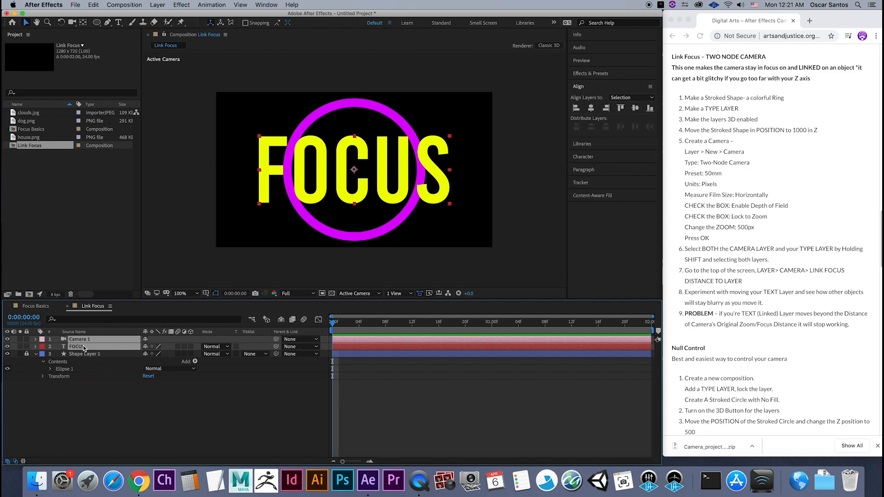
left_click(160, 4)
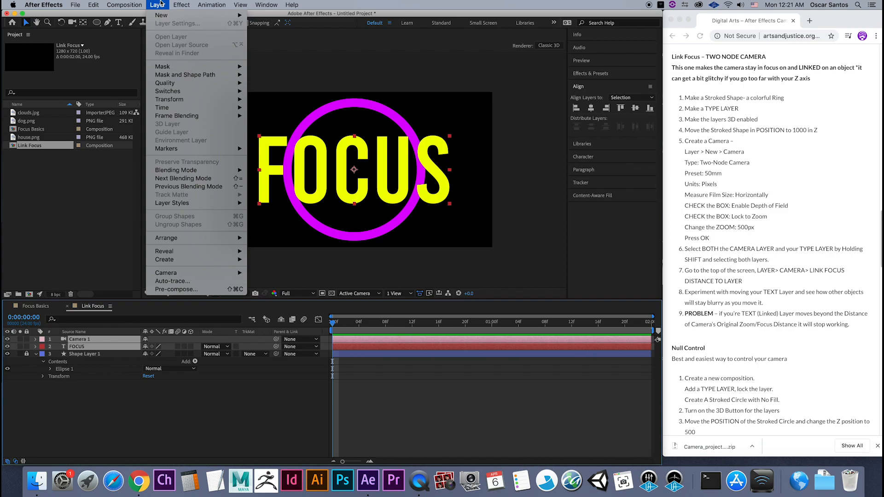
mouse_move(196, 273)
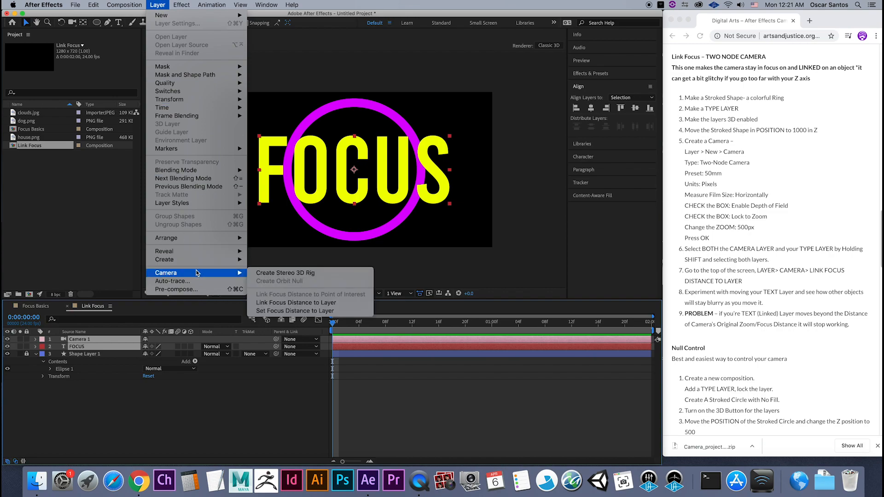
left_click(298, 304)
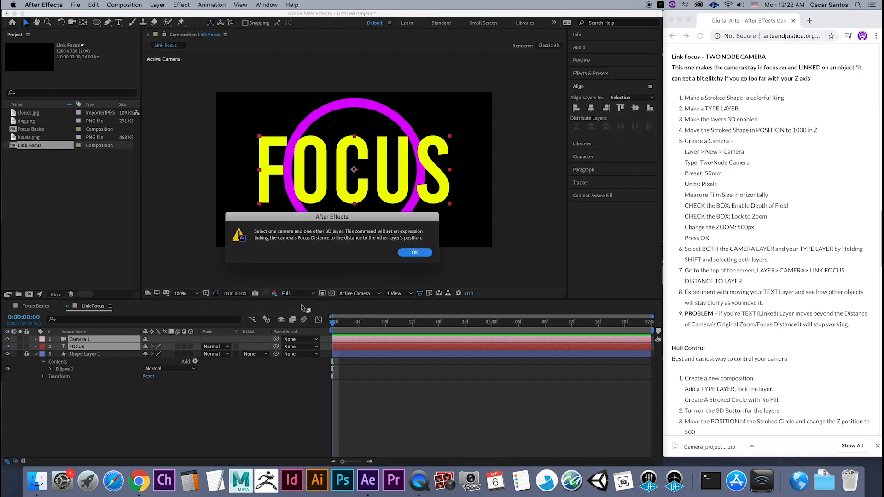
left_click(416, 253)
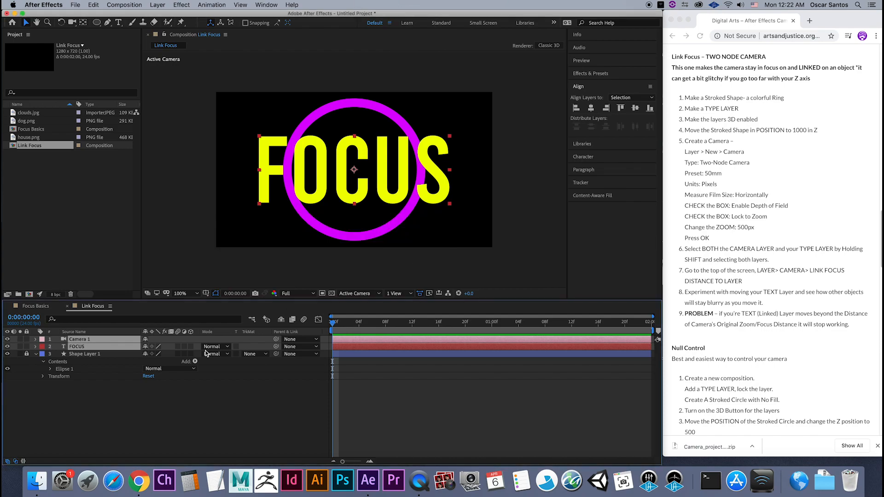
Unlock the ring's shape layer and make both the FOCUS text and the ring 3D layers.
left_click(191, 347)
left_click(26, 353)
left_click(191, 354)
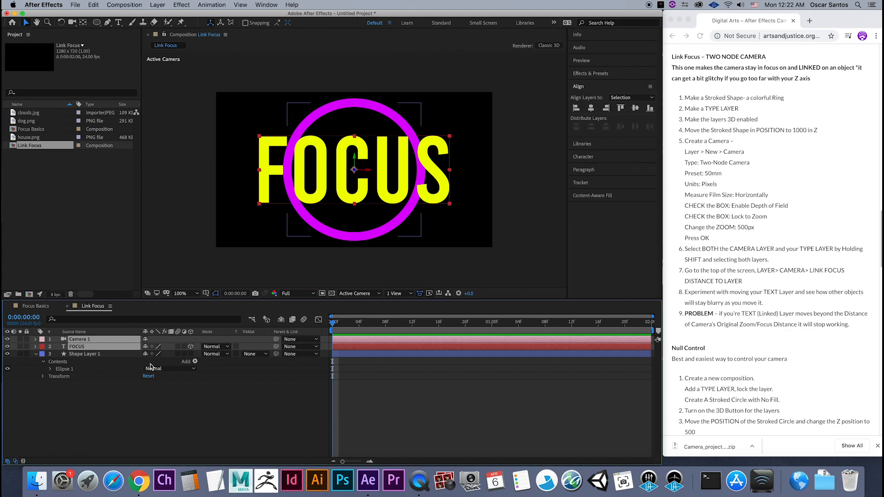
left_click(190, 354)
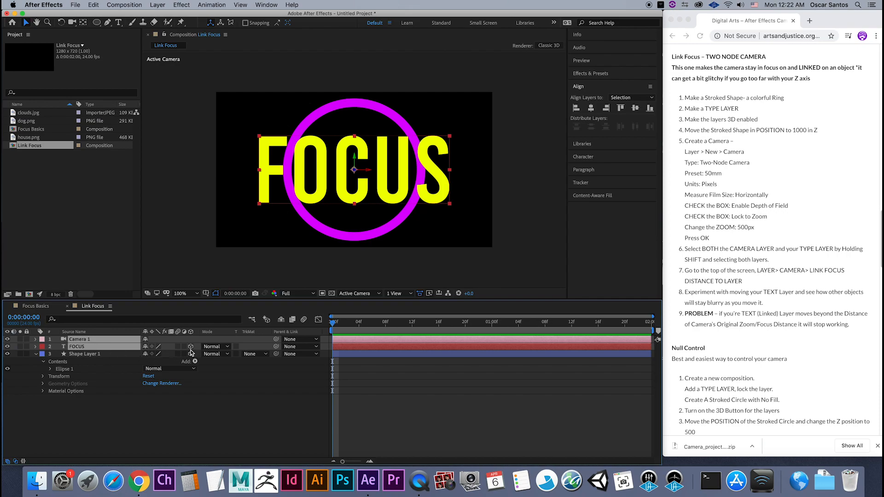
Link the camera's focus distance to the FOCUS text layer.
left_click(92, 347)
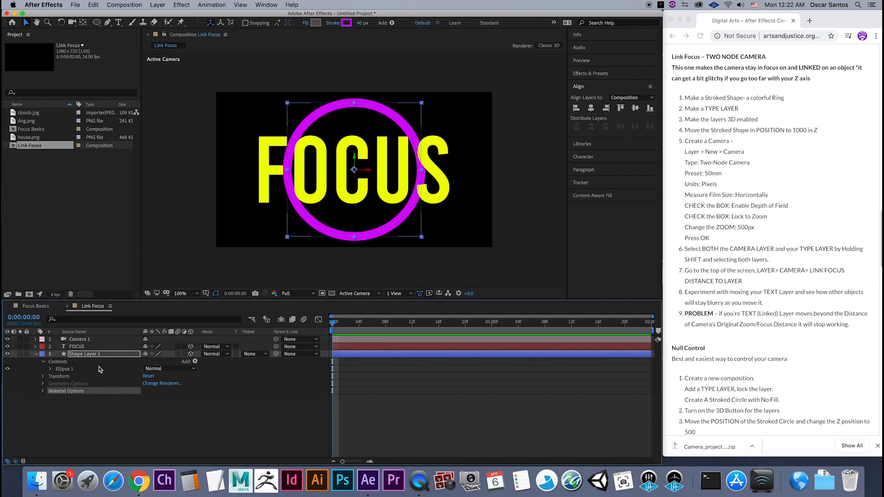
left_click(92, 339, "shift")
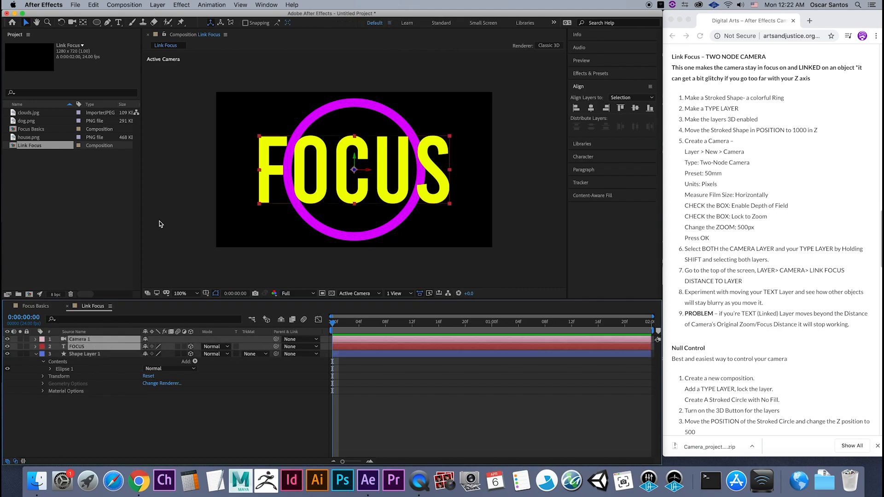
left_click(156, 5)
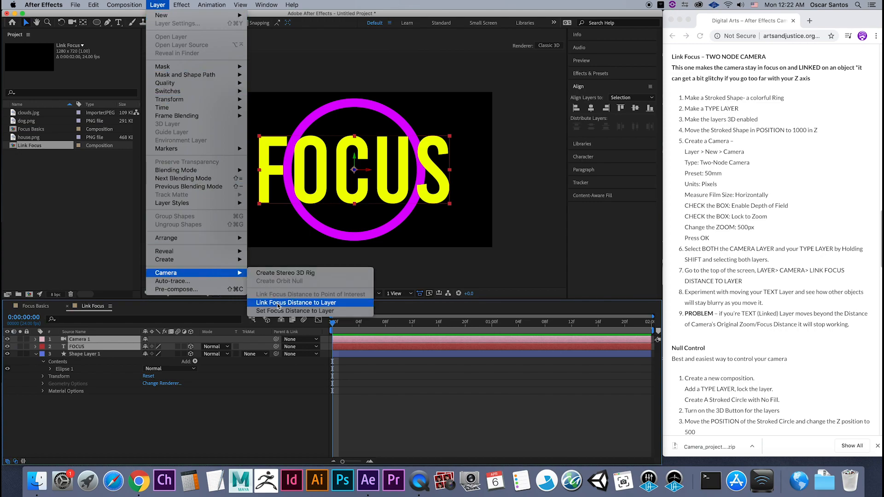
left_click(278, 305)
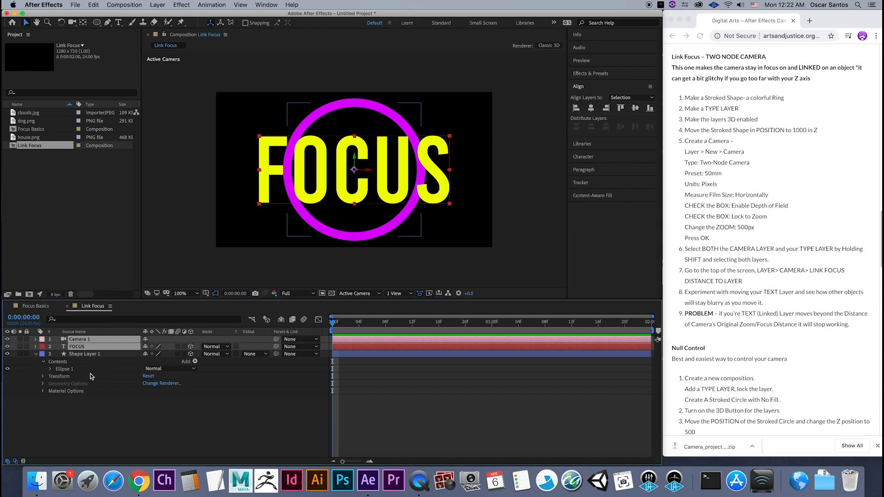
left_click(106, 409)
Show the FOCUS text layer's transform properties and move it in Z position to -25.
left_click(82, 345)
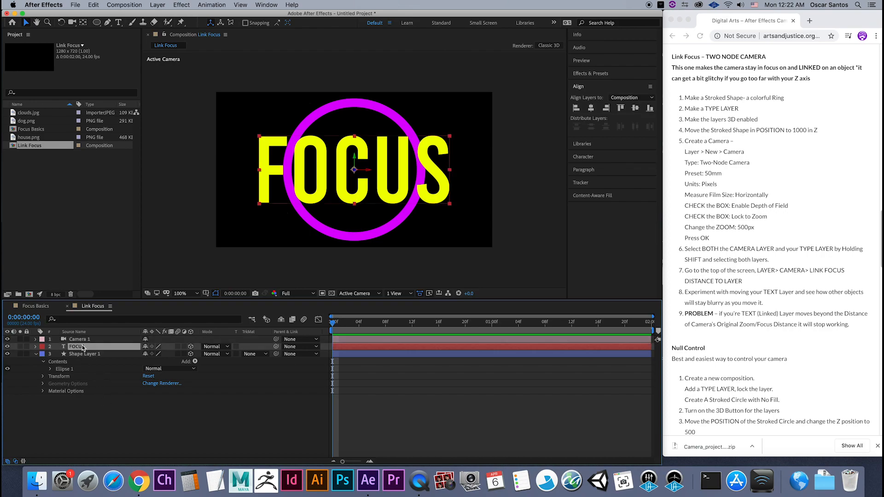
left_click(37, 347)
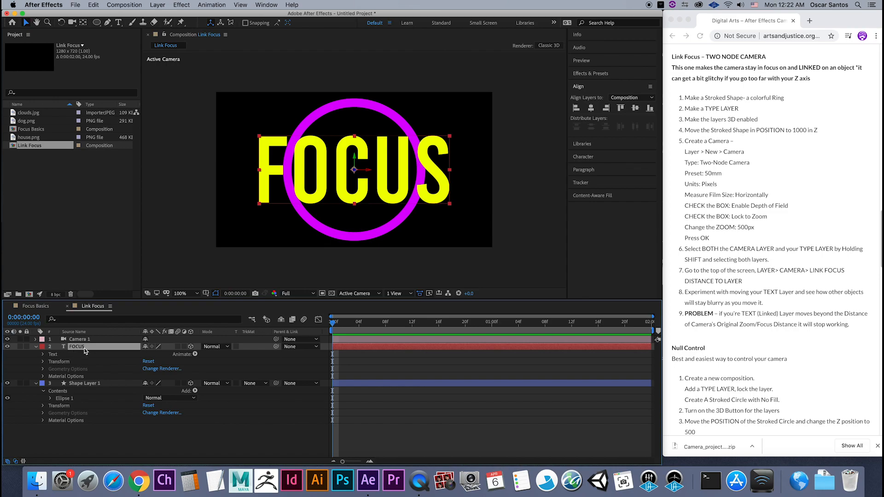
left_click(43, 356)
left_click(43, 355)
left_click(44, 363)
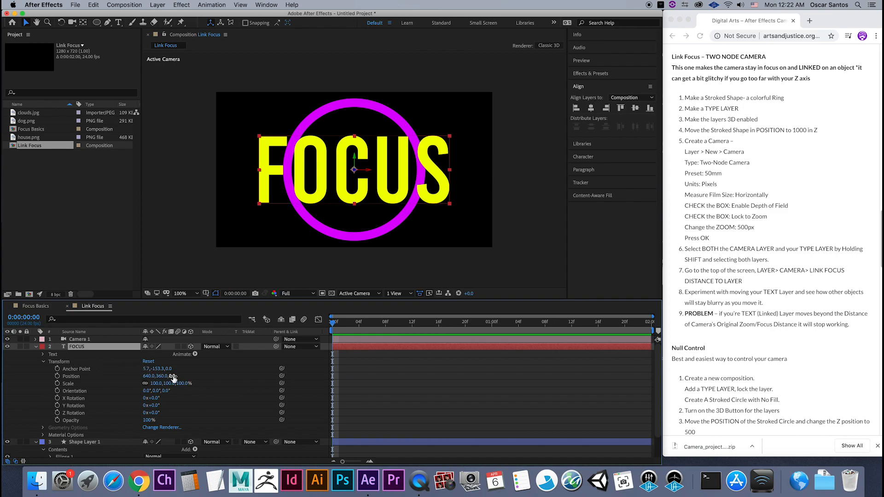
mouse_move(173, 376)
left_mouse_down()
mouse_move(392, 368)
mouse_move(120, 361)
mouse_move(322, 366)
mouse_move(104, 380)
mouse_move(194, 382)
mouse_move(138, 383)
mouse_move(175, 384)
mouse_move(159, 384)
left_mouse_up()
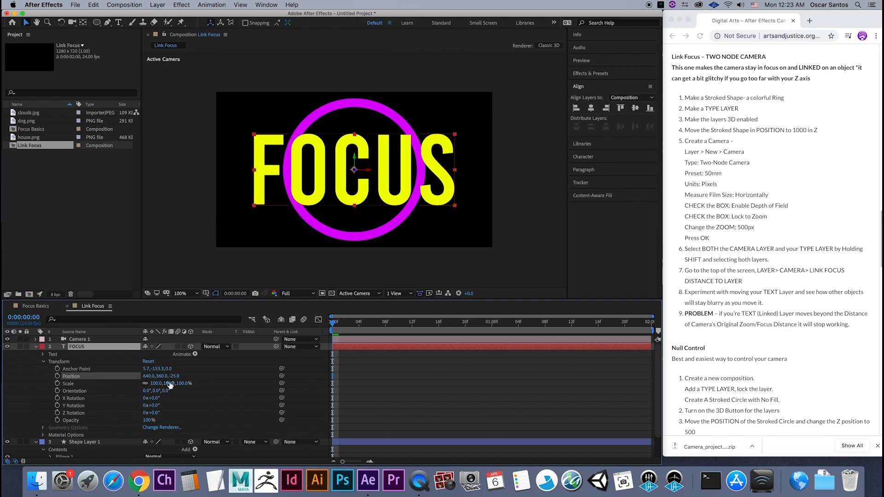
Set the camera's aperture to 250 pixels in its camera options.
left_click(37, 340)
left_click(43, 355)
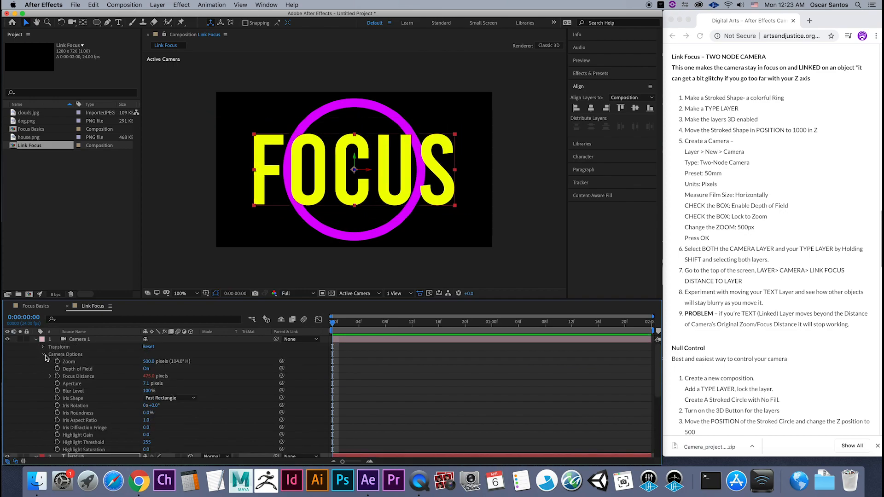
left_click(149, 385)
key("Return")
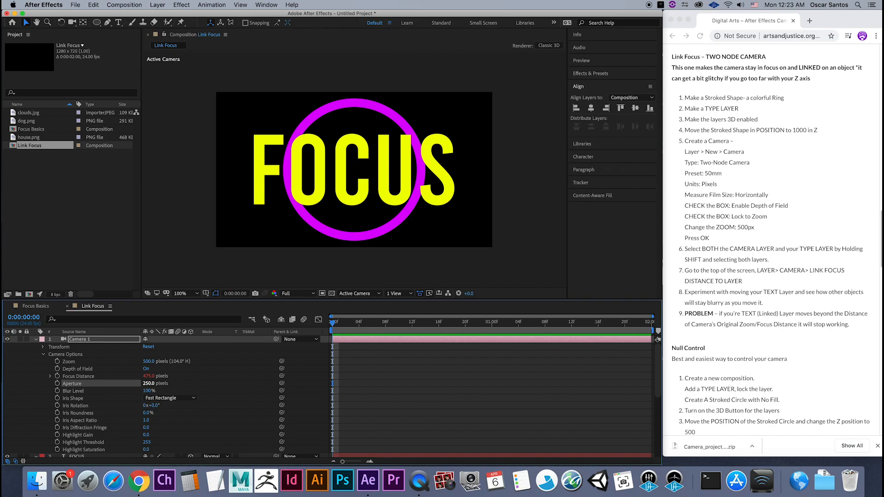
Move the FOCUS text back behind the ring to a Z position of about 1112 to test the linked focus.
left_click(36, 339)
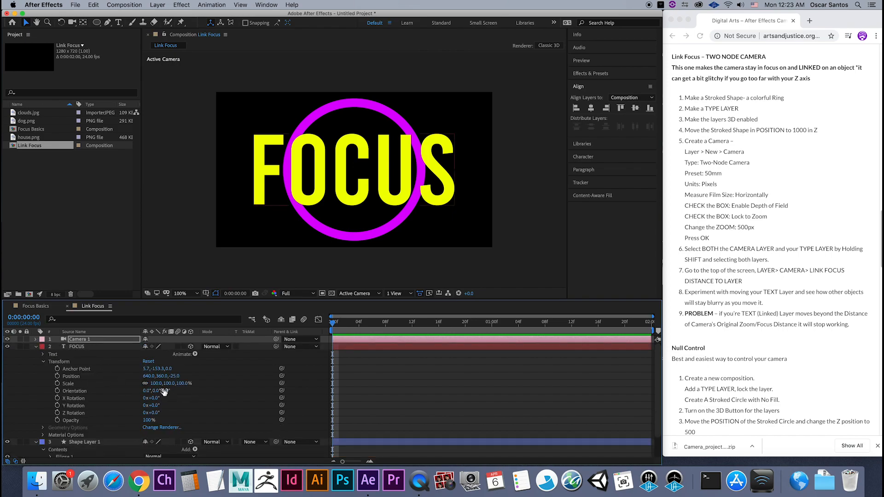
left_click_drag(174, 376, 516, 373)
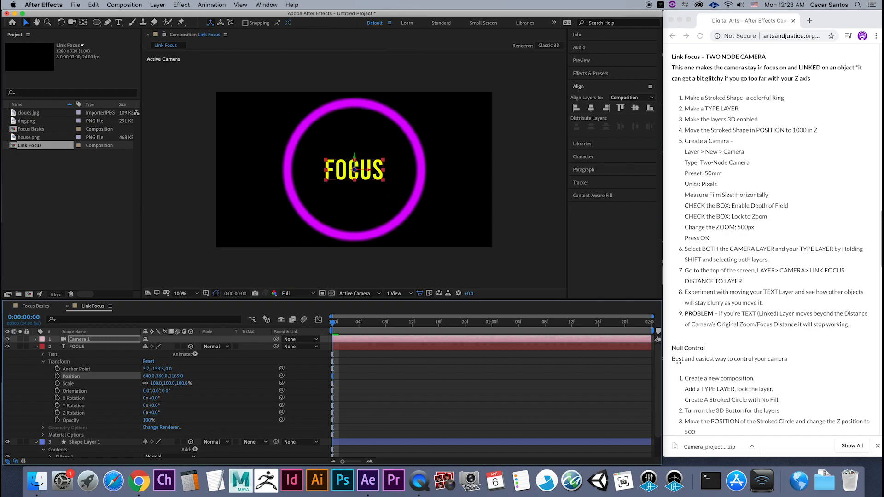
left_click_drag(466, 373, 390, 374)
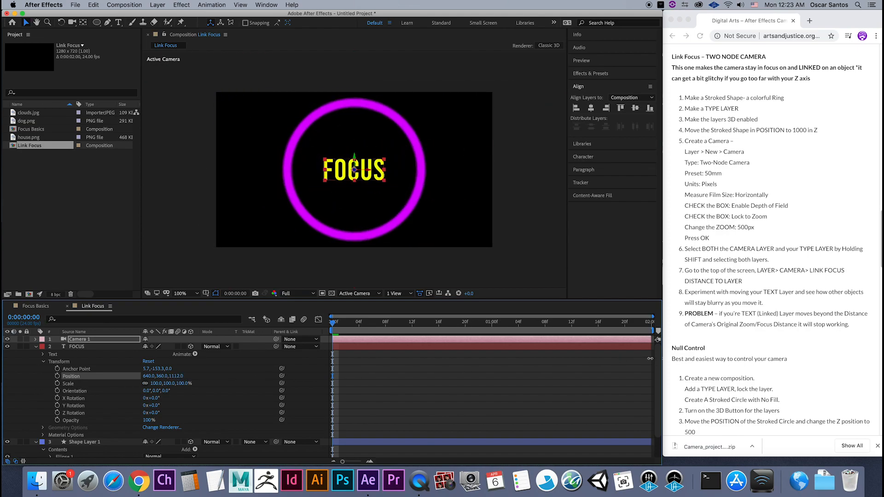
Start keyframing the FOCUS text's position at the beginning of the timeline, with a Z position of 2000.
left_click_drag(298, 374, 579, 375)
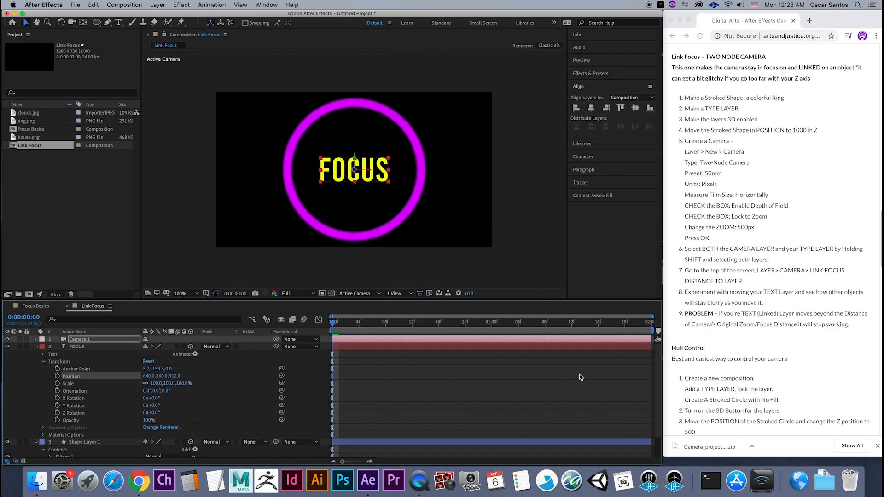
left_click(57, 376)
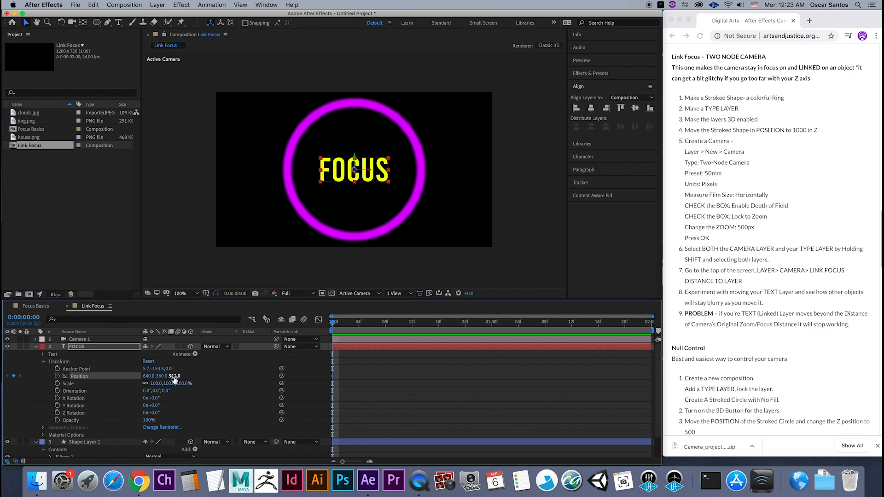
left_click_drag(173, 376, 361, 386)
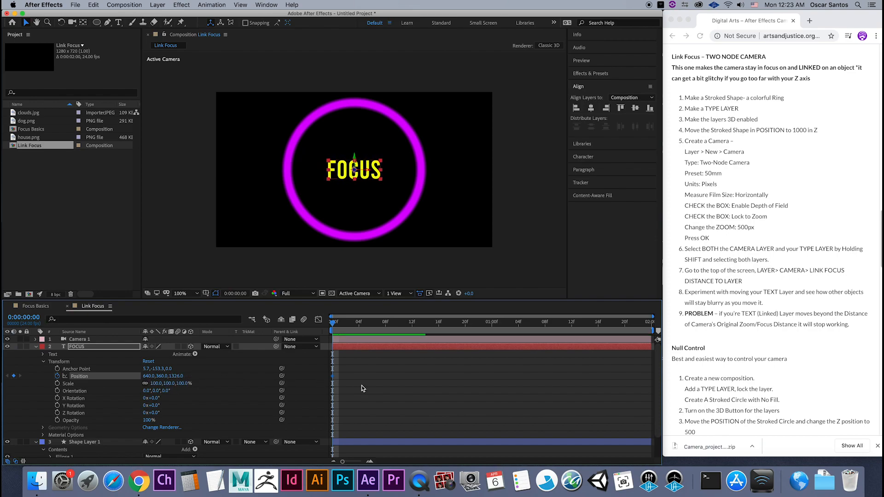
left_click(179, 376)
type("2000")
key("Return")
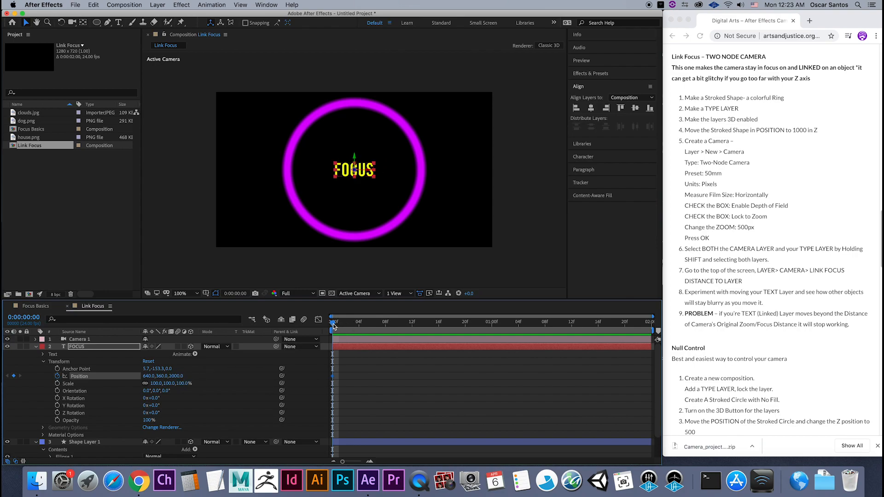
Add a second position keyframe for the FOCUS text at 0:00:01:00 with a Z position of 0.
key("space")
key("space")
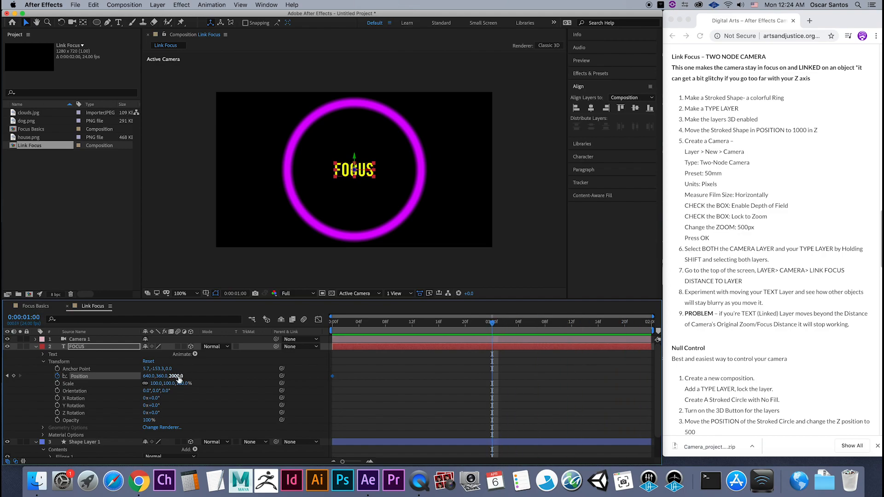
left_click_drag(179, 379, 4, 382)
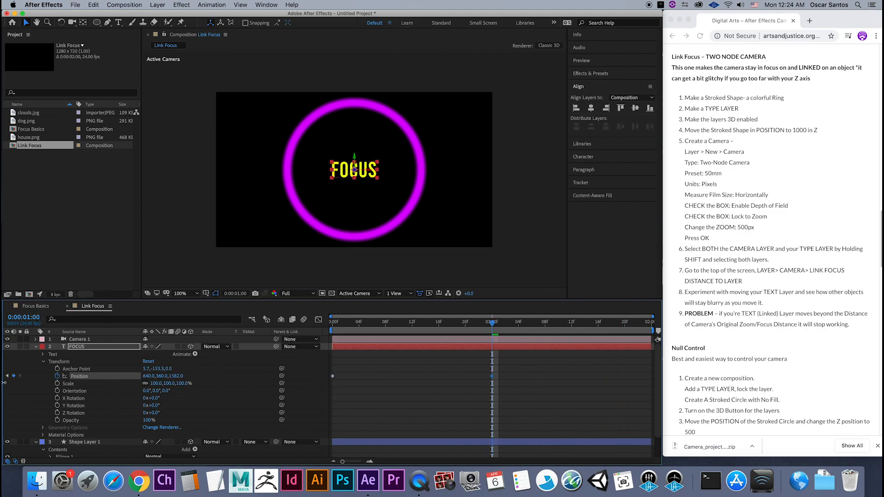
left_click(175, 377)
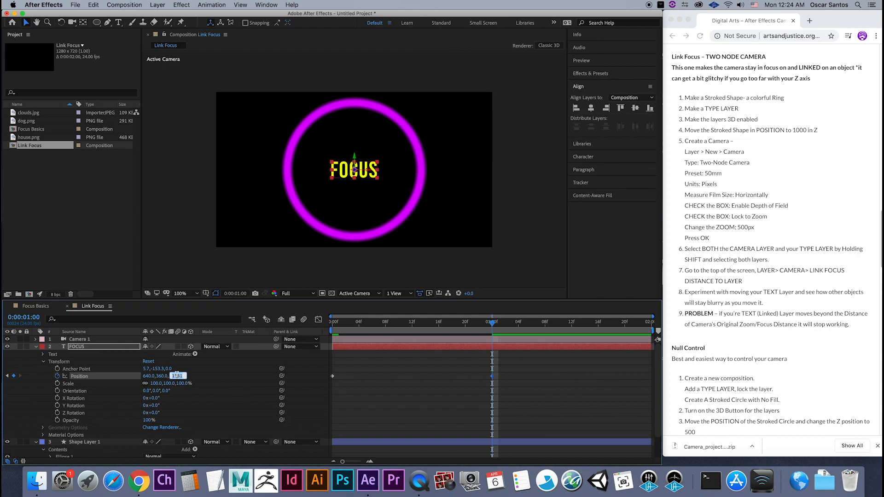
type("0")
key("Return")
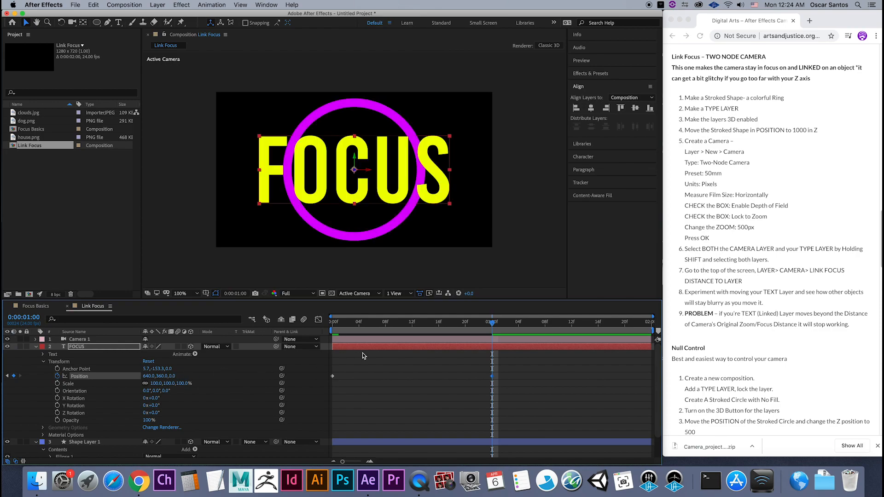
Preview the FOCUS text's movement from the beginning and return the current time to 0:00:01:00.
left_click_drag(491, 325, 310, 347)
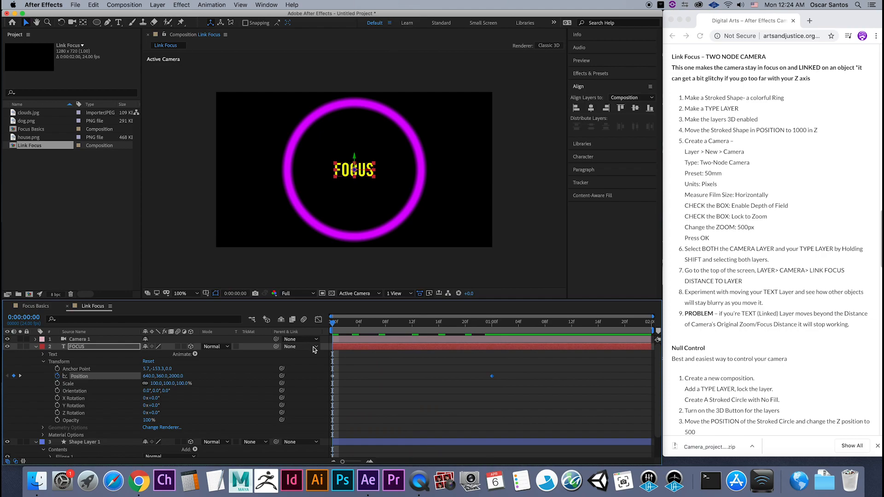
key("space")
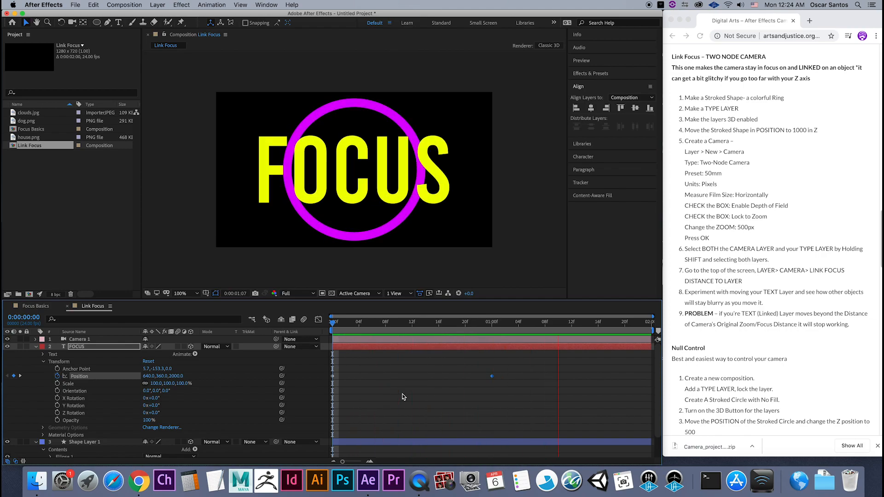
left_click_drag(465, 326, 492, 359)
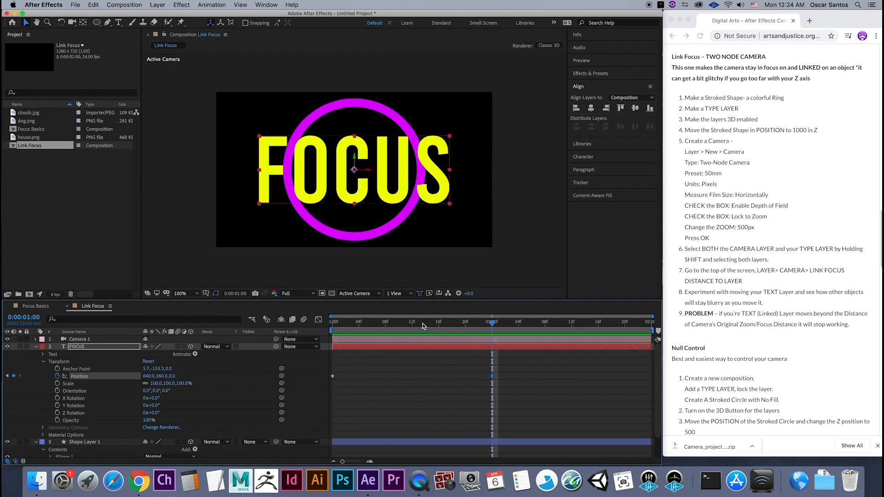
Examine the camera and FOCUS text in Custom View 1 and return to the Active Camera view.
left_click(374, 297)
left_click(367, 385)
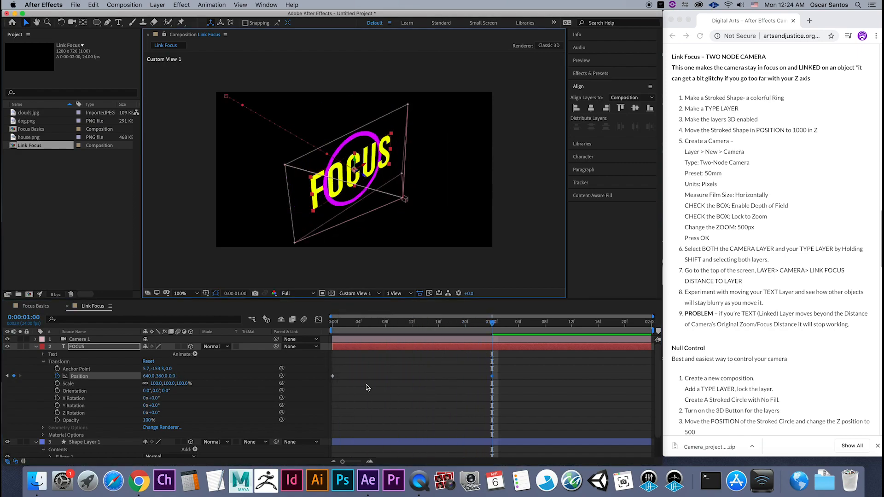
left_click_drag(492, 328, 479, 369)
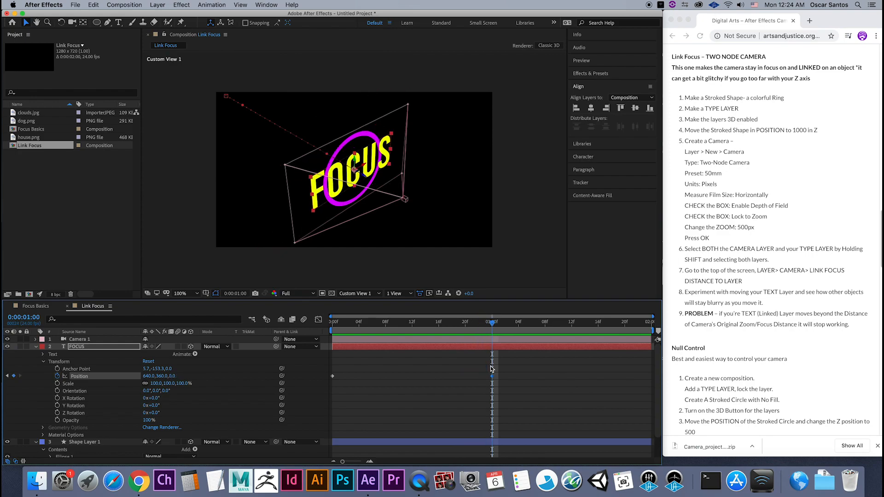
mouse_move(491, 368)
left_mouse_down()
mouse_move(330, 373)
mouse_move(491, 377)
left_mouse_up()
left_click(374, 294)
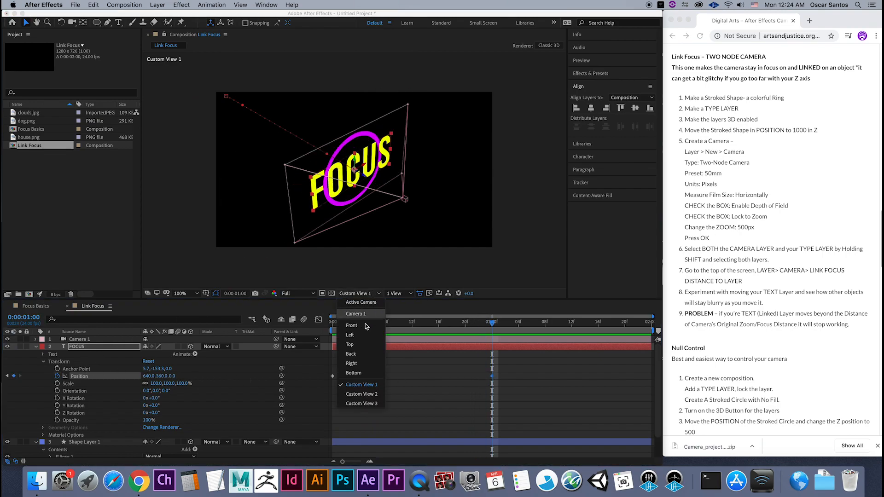
left_click(368, 304)
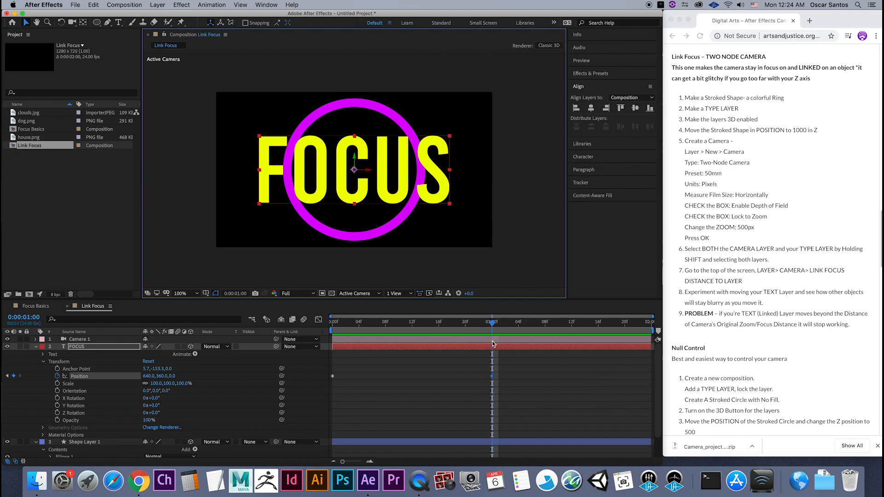
Add a position keyframe for the FOCUS text at 0:00:01:23 with Z about -419, and preview the animation from the beginning.
left_click_drag(492, 327, 647, 348)
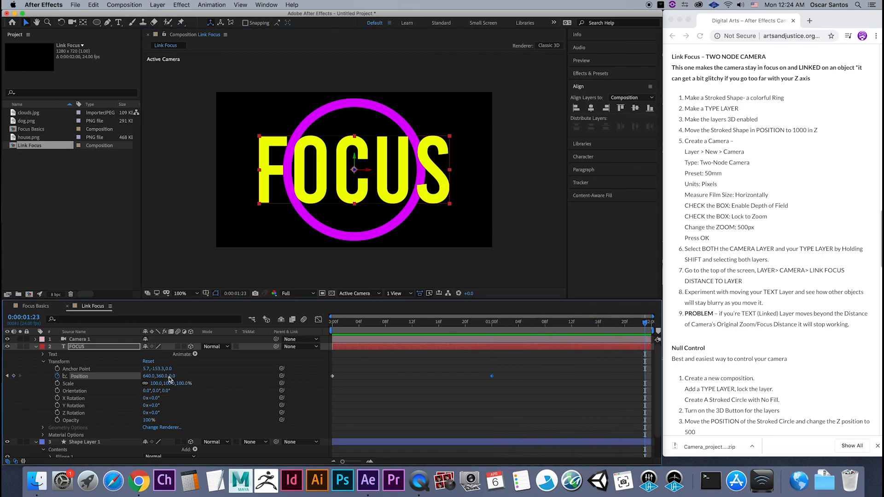
left_click_drag(169, 379, 2, 389)
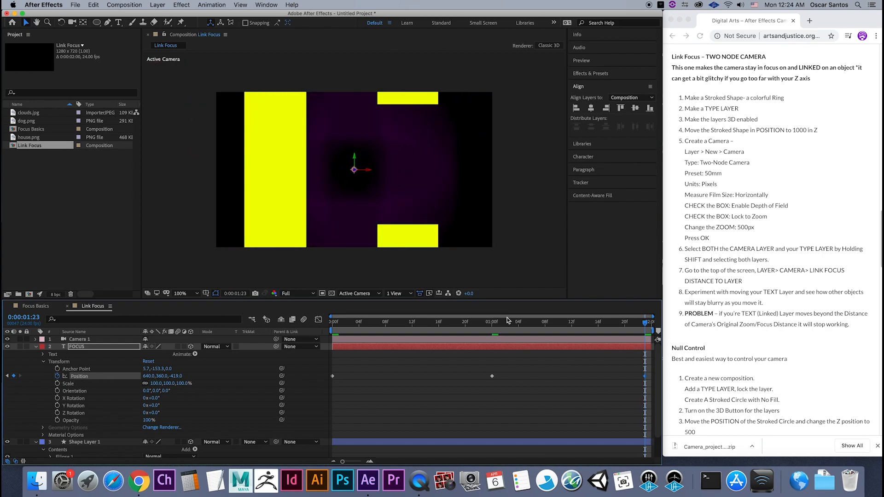
left_click_drag(510, 323, 284, 343)
key("space")
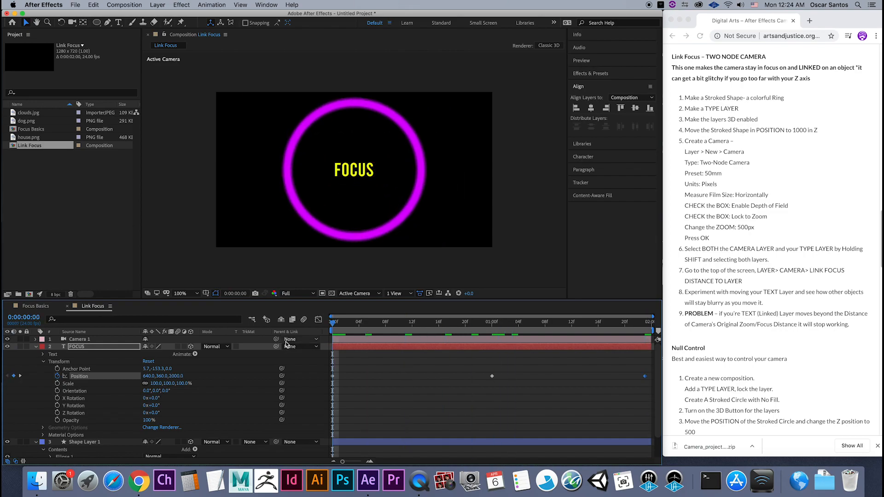
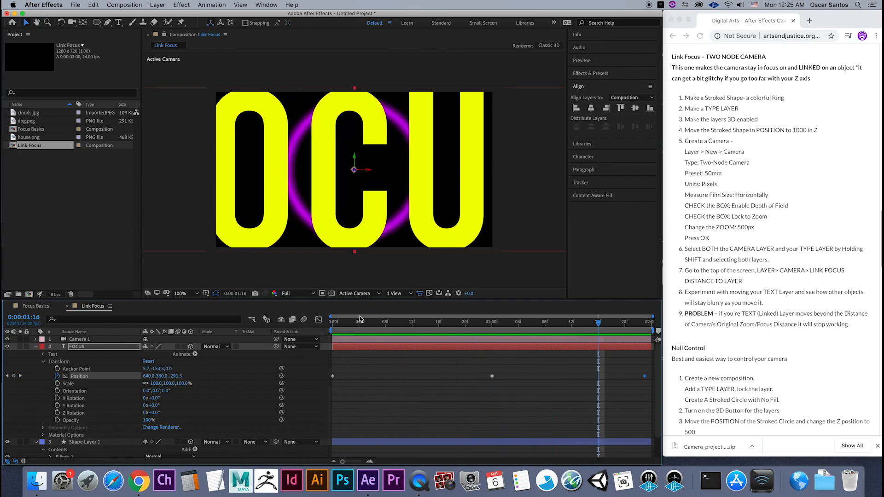
key("space")
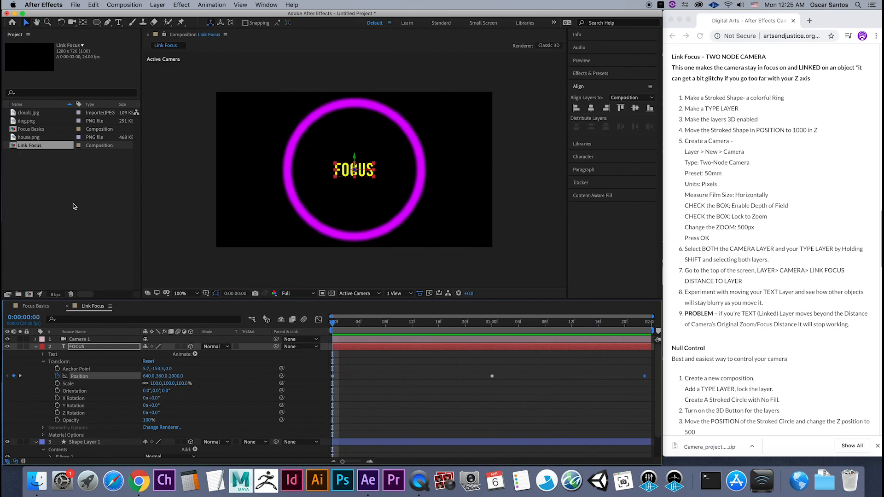
Create a new composition named Null Control for the lesson's next exercise, keeping the other composition settings.
scroll(750, 279, "down", 10)
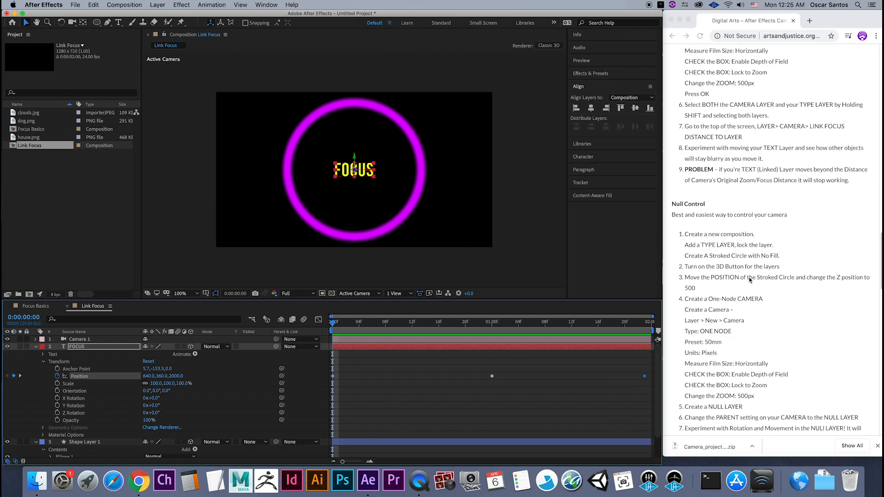
scroll(750, 280, "up", 1)
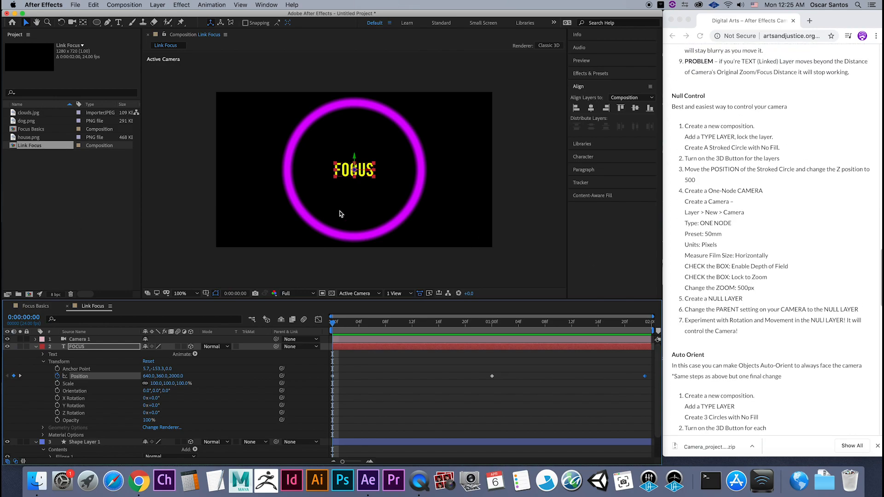
left_click(83, 210)
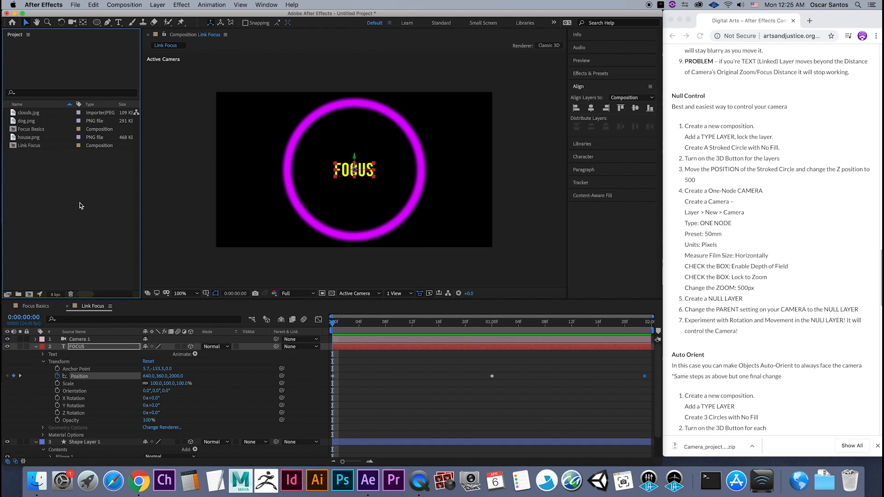
right_click(76, 180)
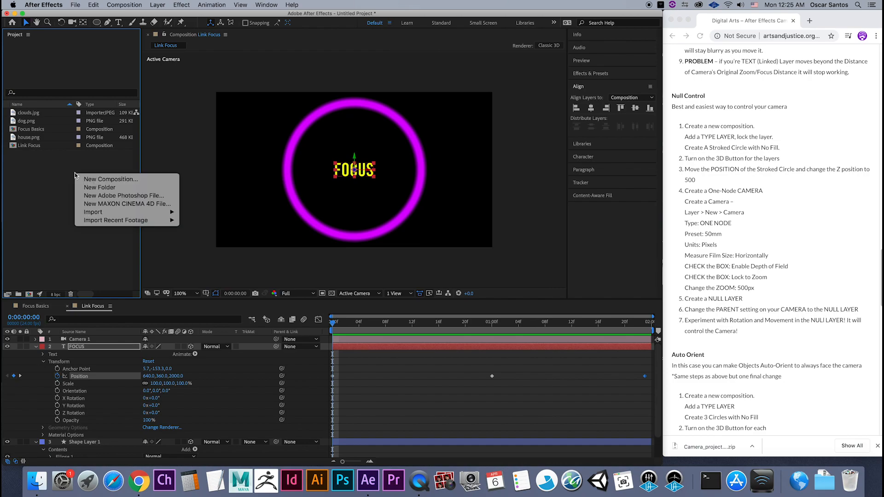
left_click(96, 180)
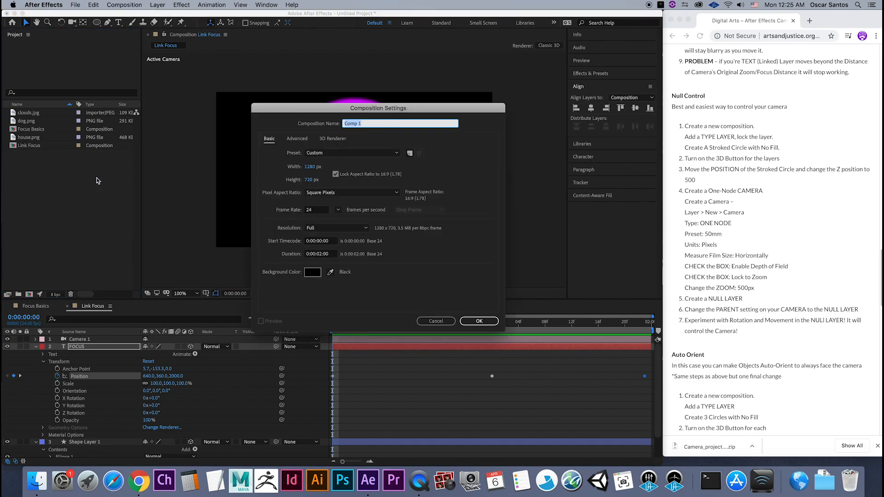
type("Null Control")
left_click(482, 321)
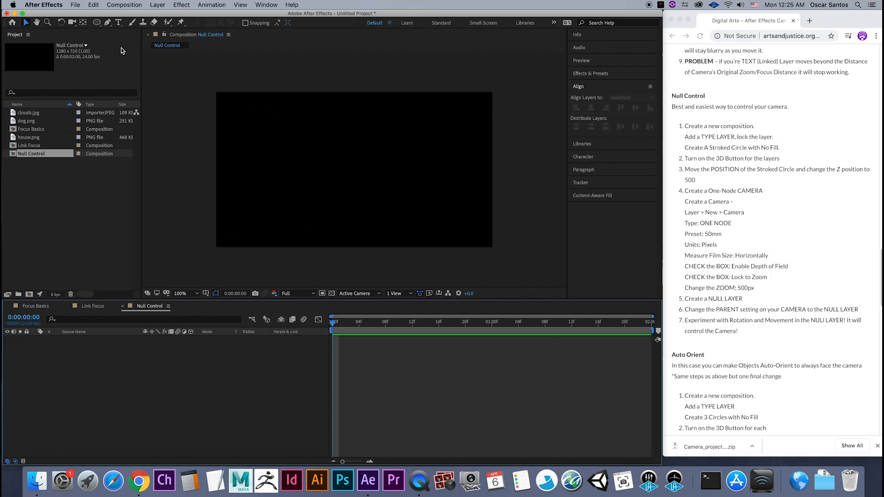
Draw a large unfilled circle with a bright green 40 px stroke in the Null Control composition.
mouse_move(96, 22)
left_mouse_down()
mouse_move(126, 55)
mouse_move(133, 45)
left_mouse_up()
left_click(278, 23)
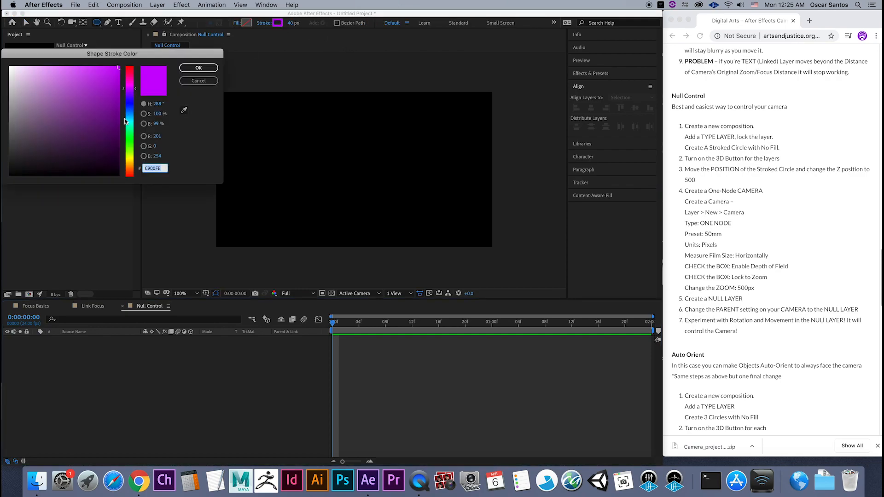
left_click(131, 144)
left_click(198, 68)
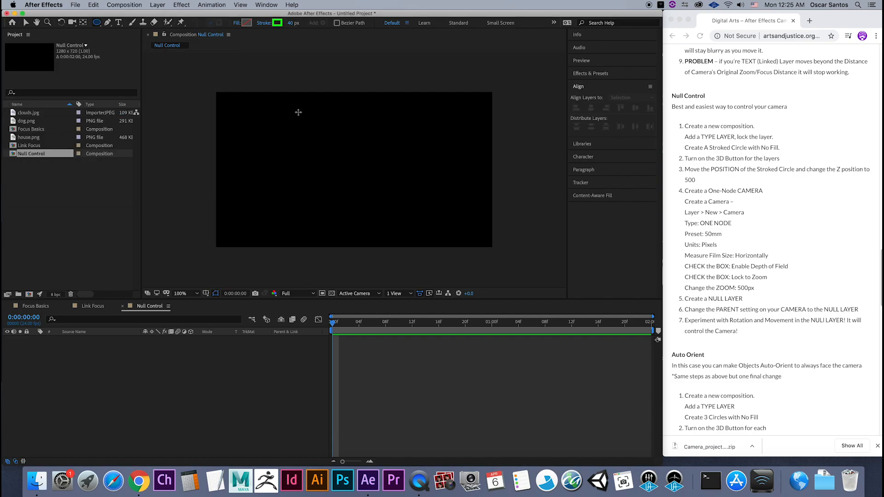
left_click_drag(296, 110, 422, 220)
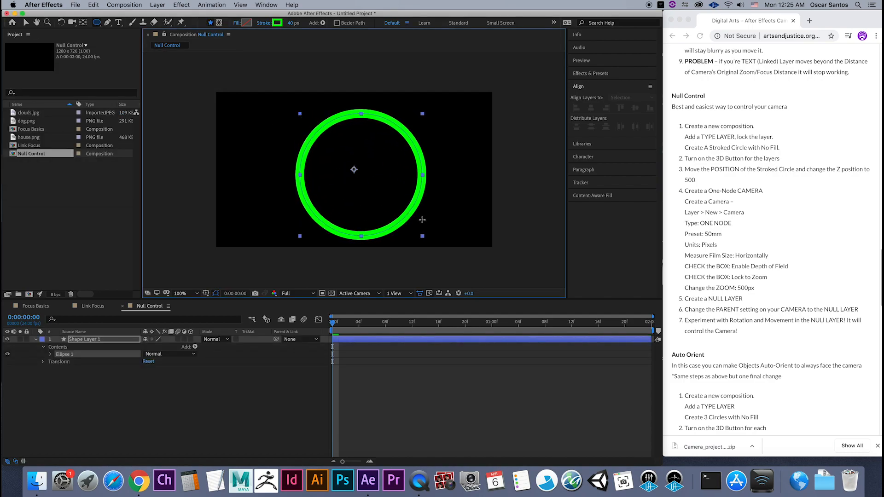
Center the circle's anchor point, align the circle to the composition's center both ways, and lock its layer.
key("alt+super+Home")
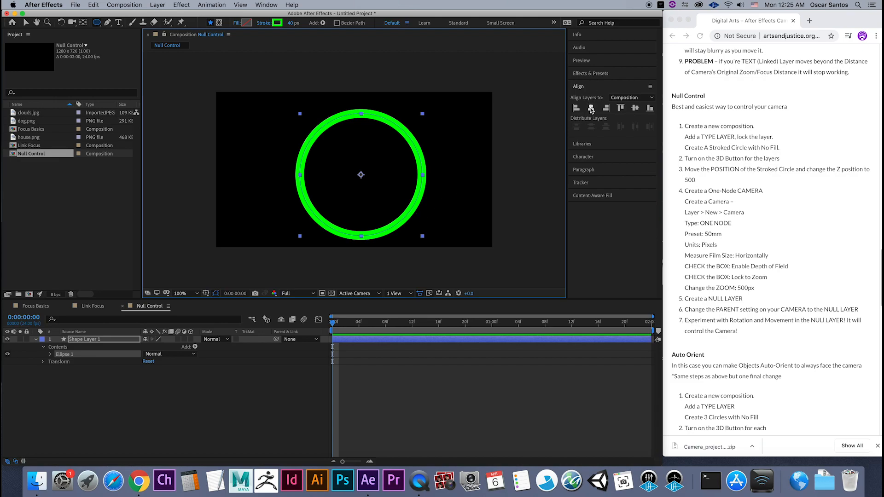
left_click(591, 108)
left_click(635, 108)
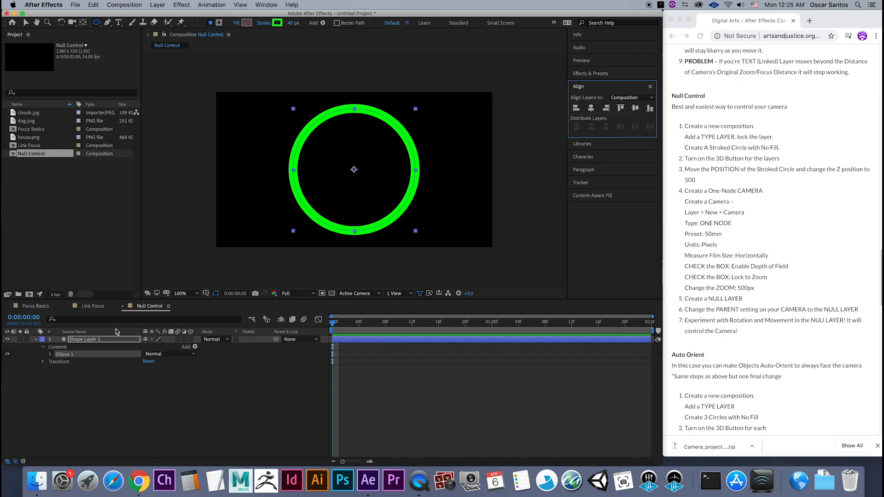
left_click(27, 339)
Add a text layer reading NULL CONTROL to the composition with the green circle.
left_click(118, 23)
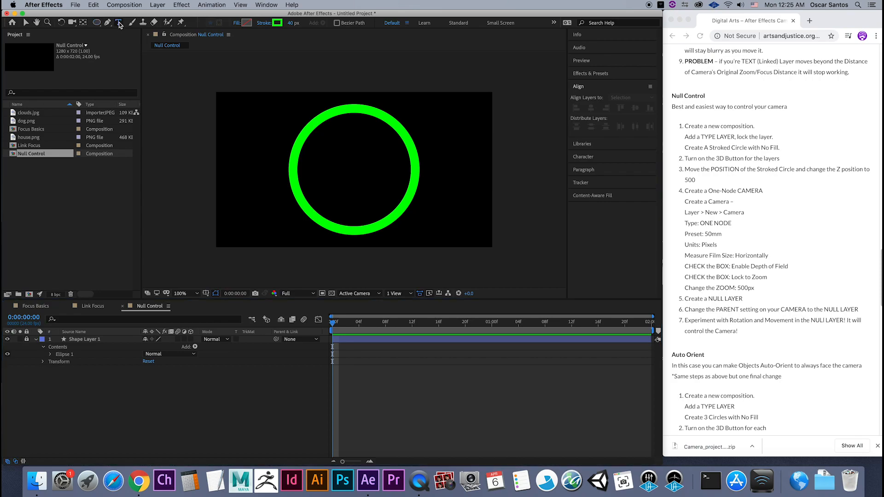
left_click(250, 174)
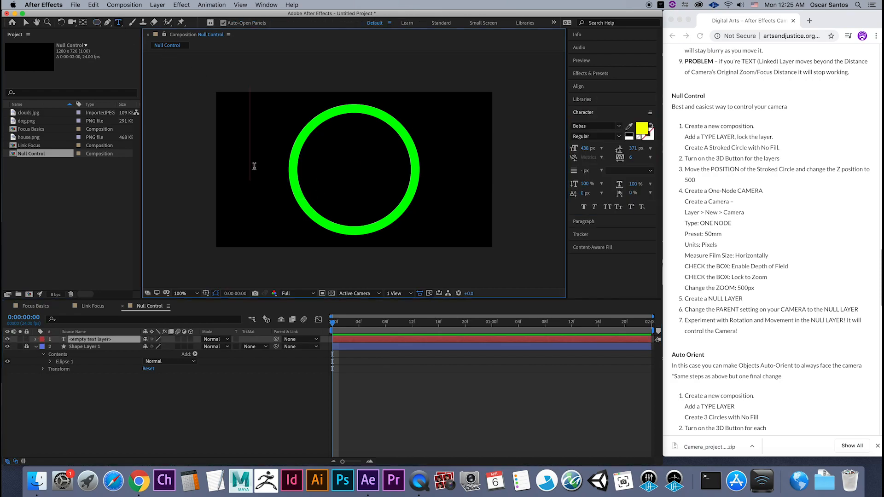
type("NULL")
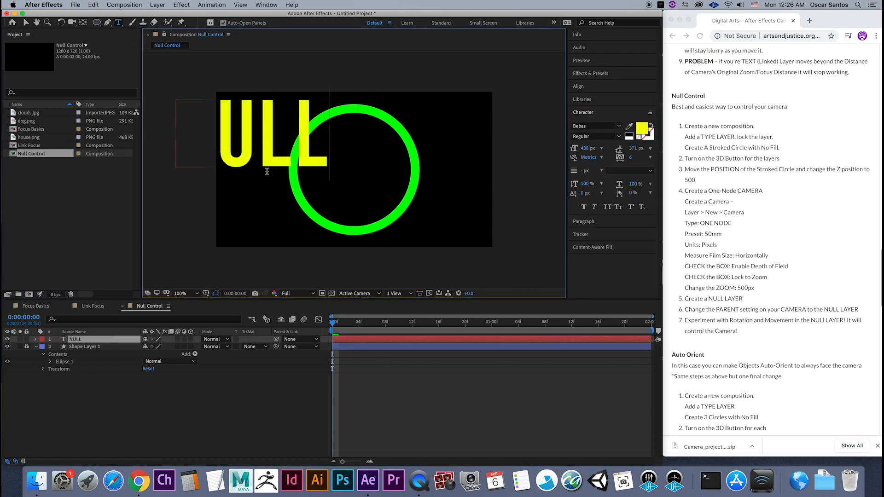
type(" OCCO")
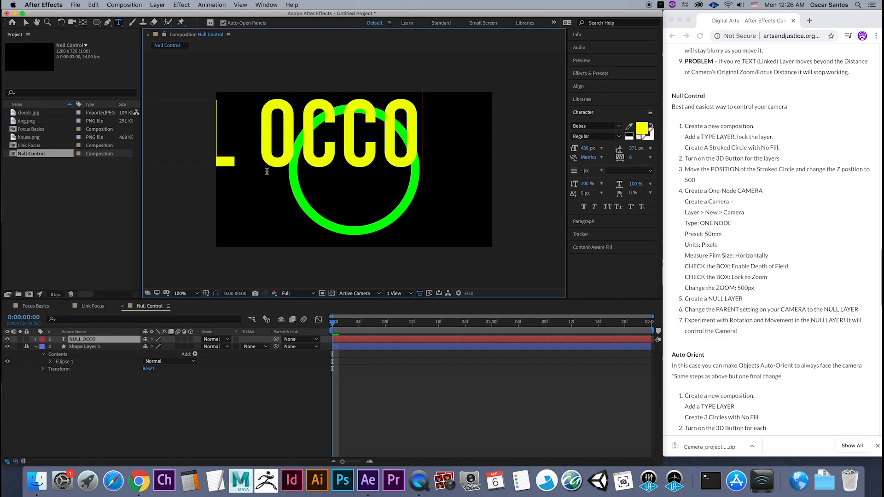
key("BackSpace")
key("BackSpace")
key("BackSpace")
key("BackSpace")
type("CONTROL")
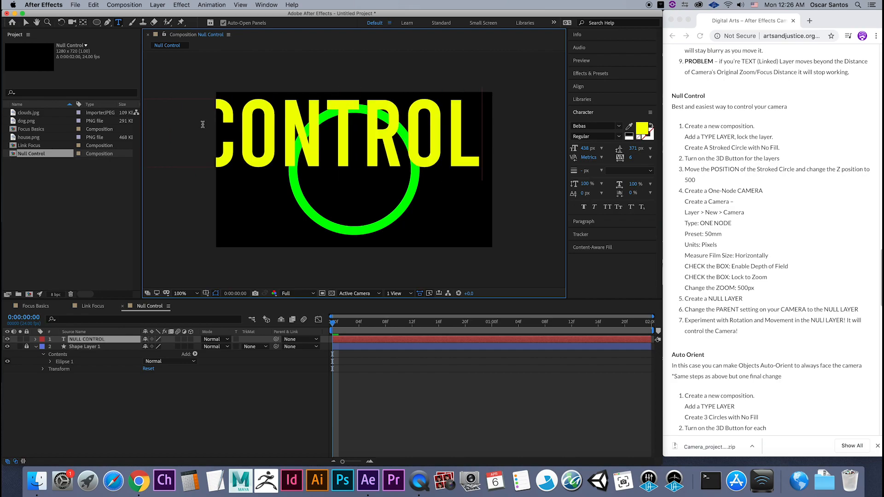
Center the NULL CONTROL text's anchor point, shift the text over the circle, and set its font size to 218 px.
left_click(26, 23)
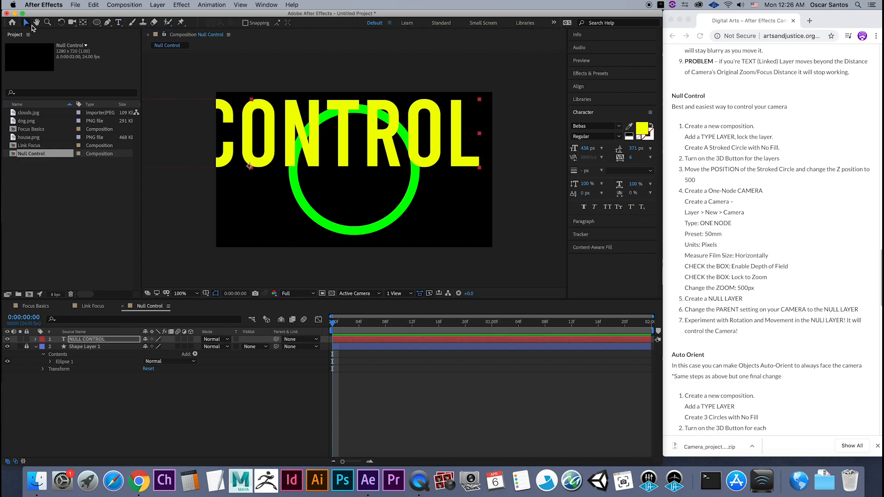
left_click(247, 146)
key("super+alt+Home")
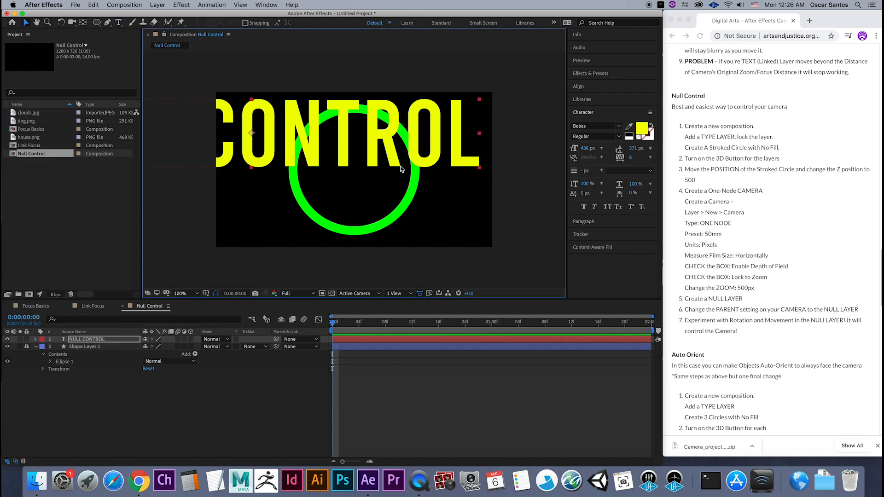
left_click_drag(365, 133, 495, 166)
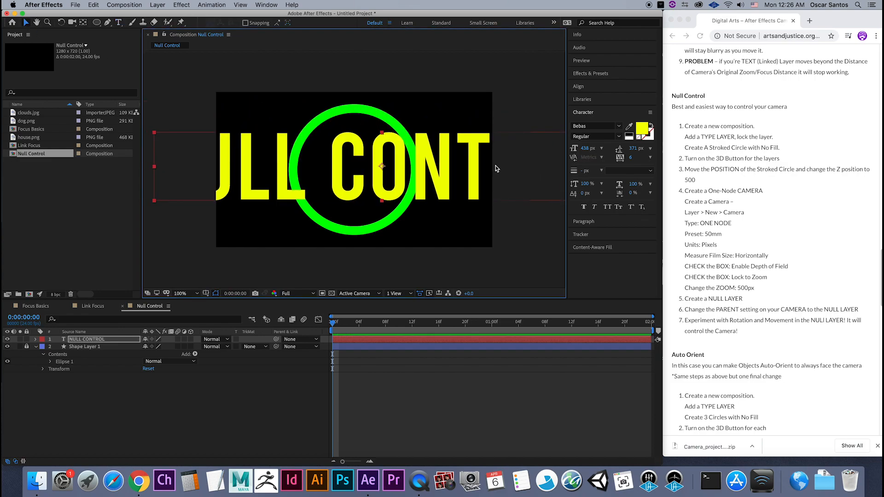
left_click_drag(585, 148, 506, 166)
left_click(445, 189)
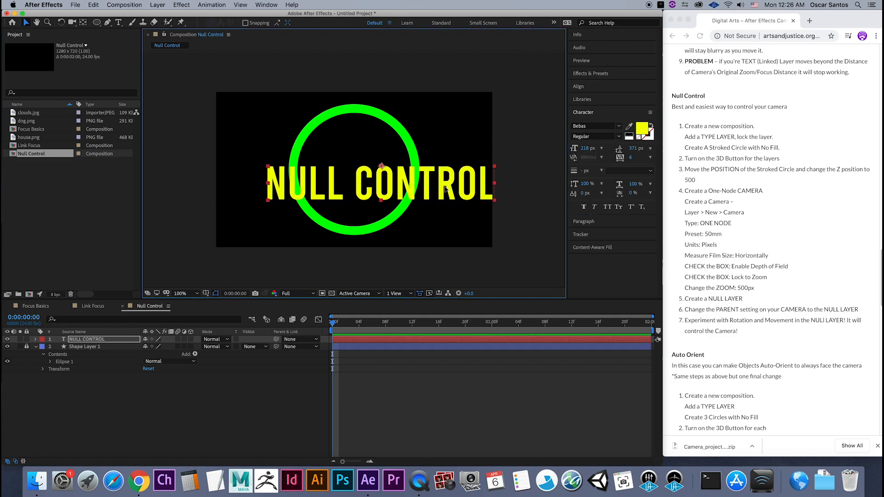
Move the NULL CONTROL text to the circle's middle and align it horizontally to the composition's center.
left_click_drag(444, 188, 430, 176)
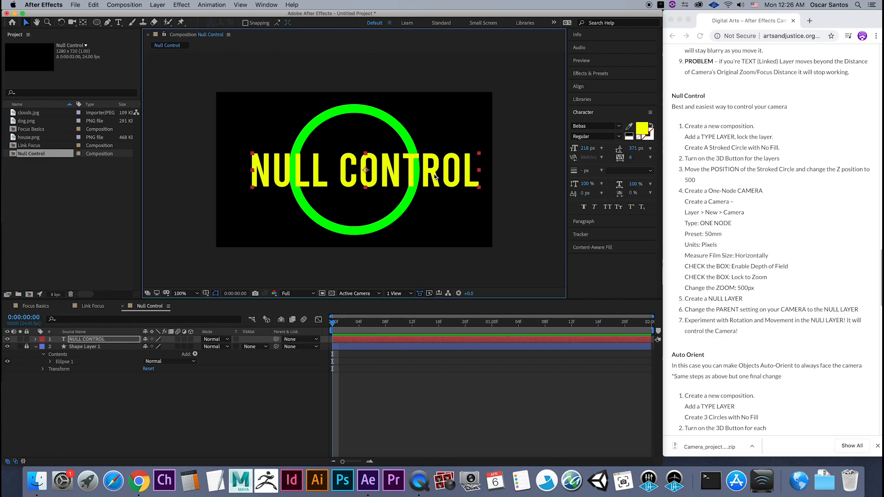
left_click(599, 86)
left_click(591, 108)
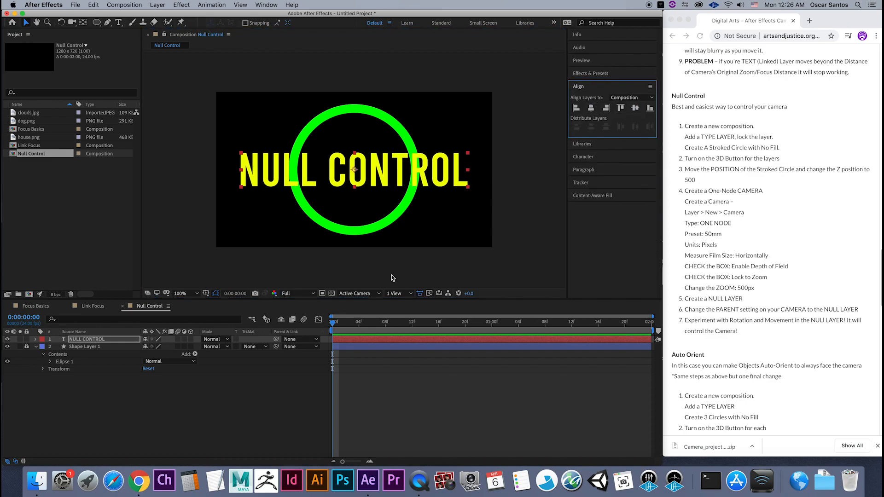
Set the NULL CONTROL text's font size to 245 px and unlock the circle's shape layer.
left_click(34, 339)
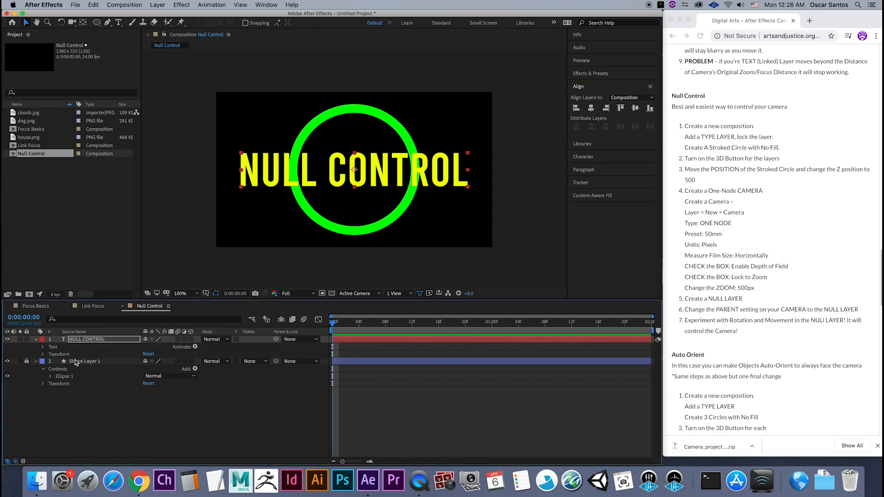
left_click(592, 158)
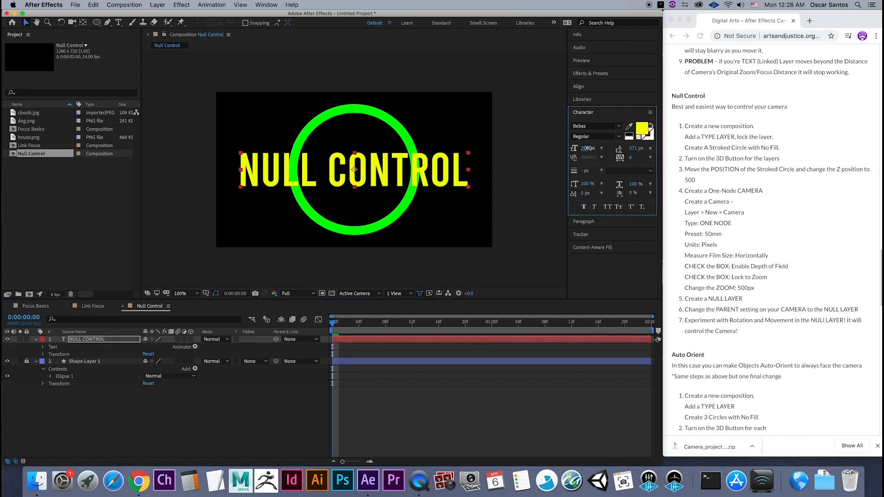
left_click_drag(586, 148, 597, 149)
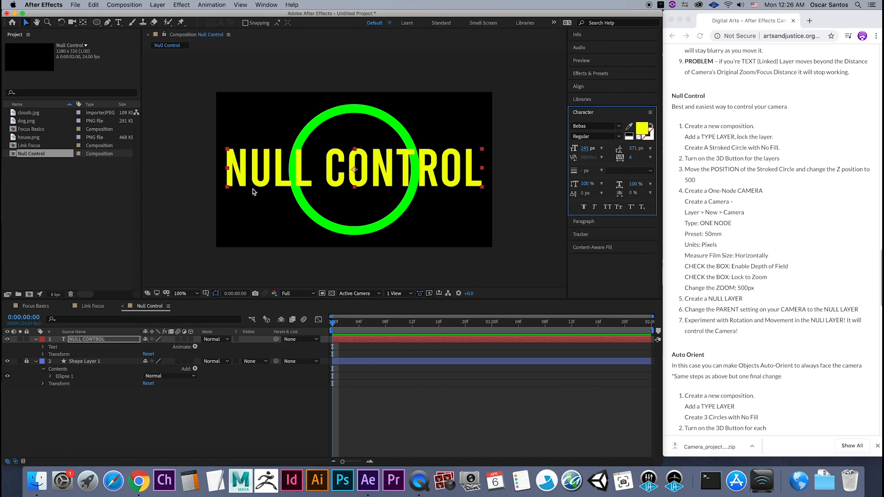
left_click(88, 363)
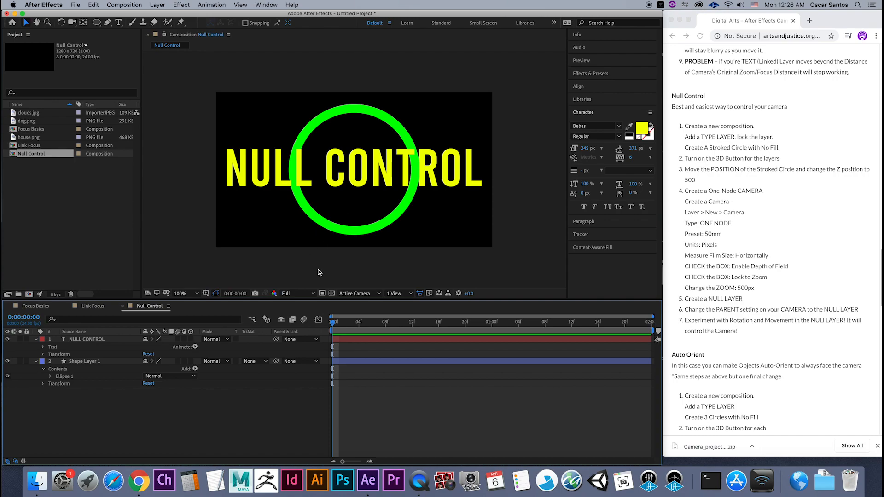
Show the composition in Custom View 1 and turn on 3D for both the circle and text layers.
left_click(360, 294)
left_click(362, 373)
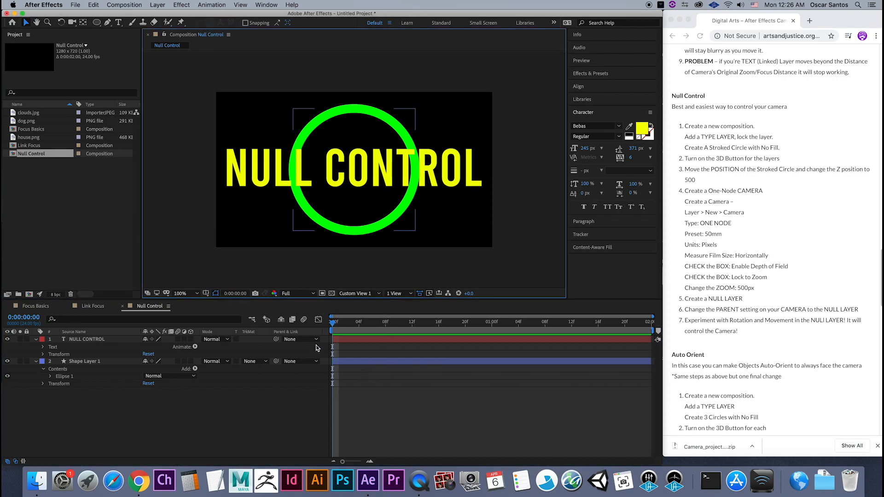
left_click(366, 294)
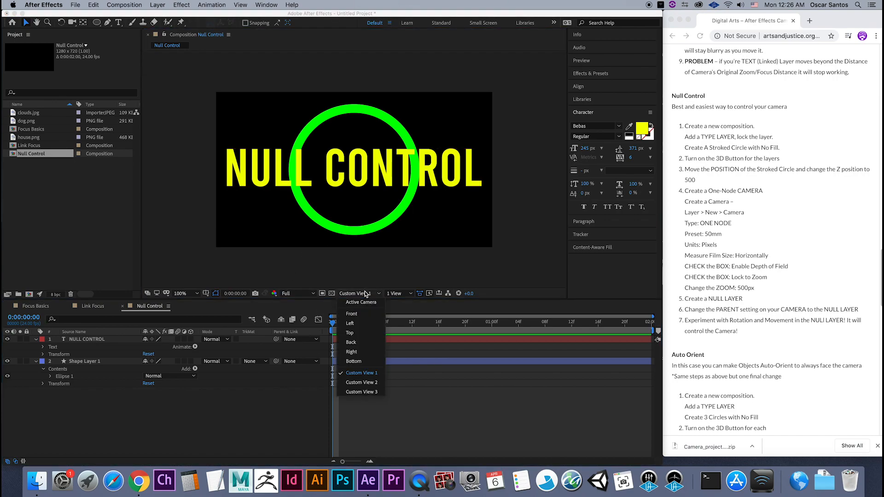
left_click(368, 374)
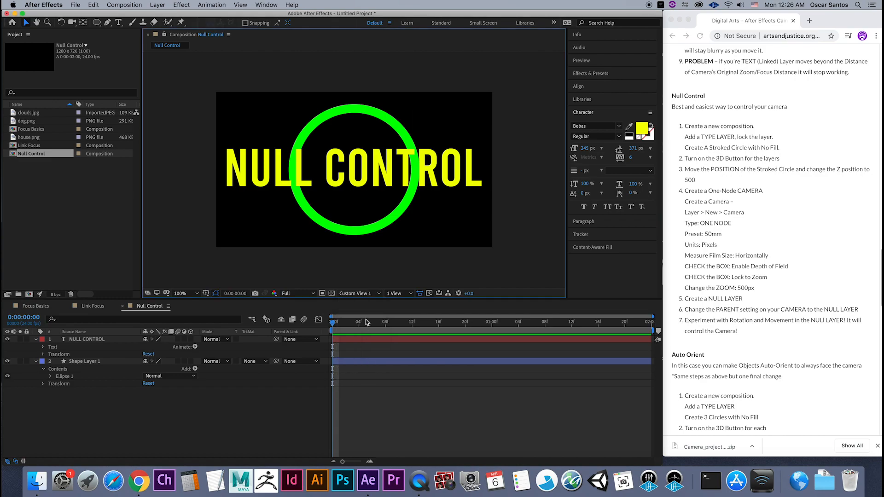
left_click(191, 361)
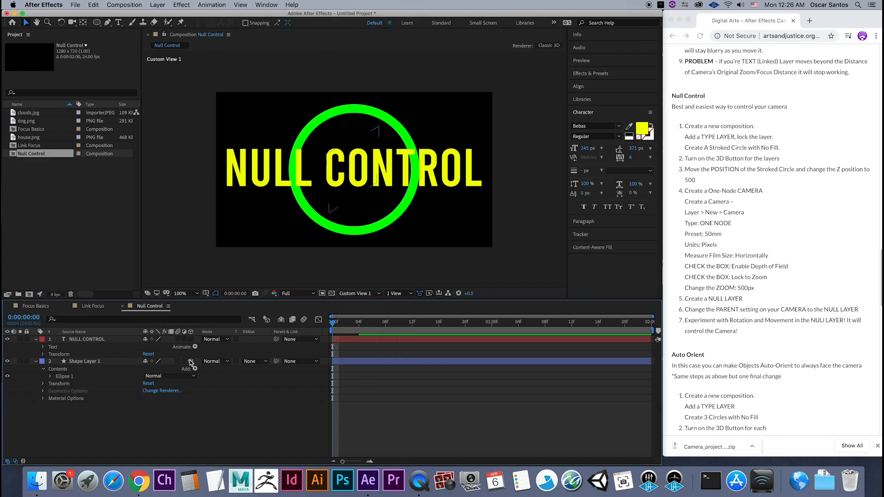
left_click(191, 340)
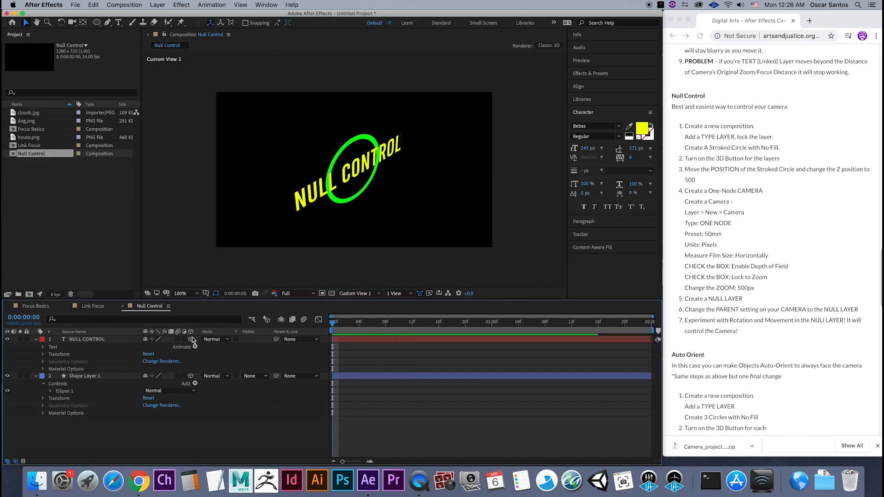
Set the circle layer's Z position to 500.
left_click(43, 399)
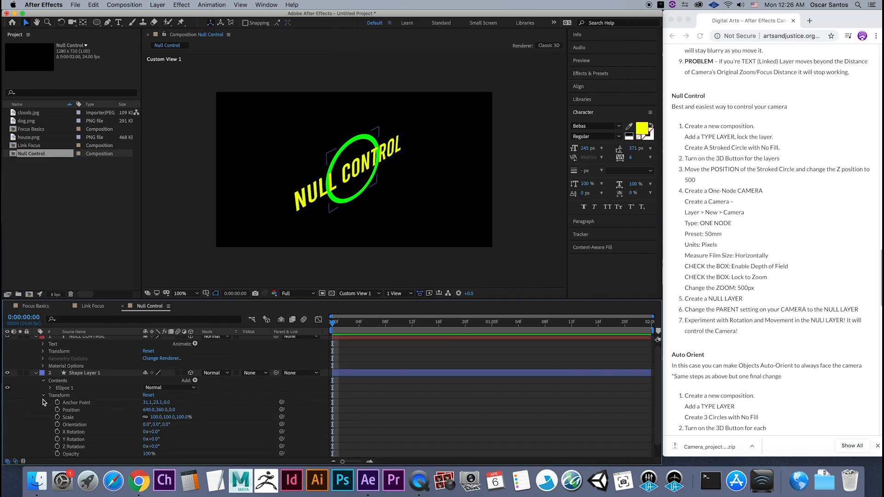
left_click(172, 410)
type("500")
key("Return")
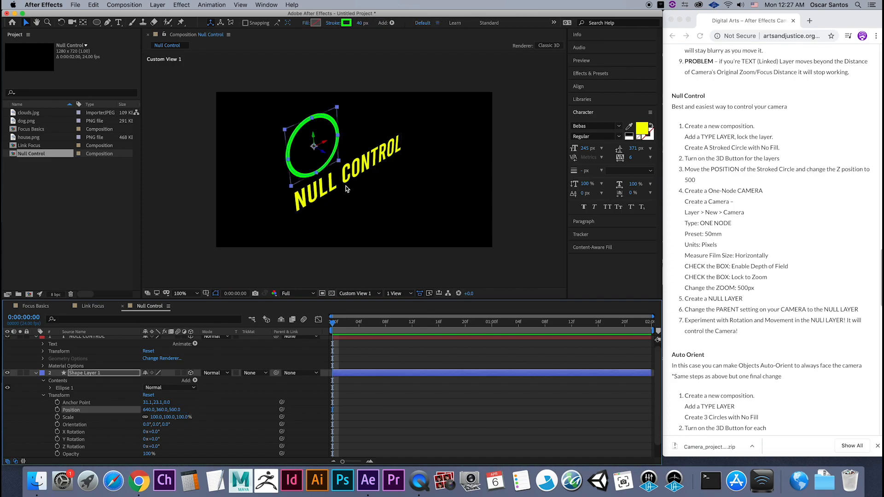
Return to the Active Camera view and scale the circle layer to 147% in all dimensions.
left_click(378, 294)
left_click(376, 307)
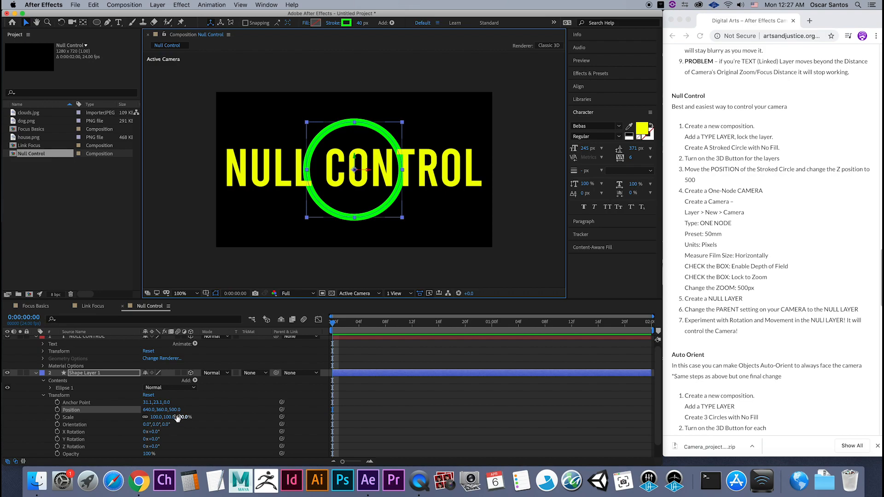
left_click_drag(179, 419, 208, 424)
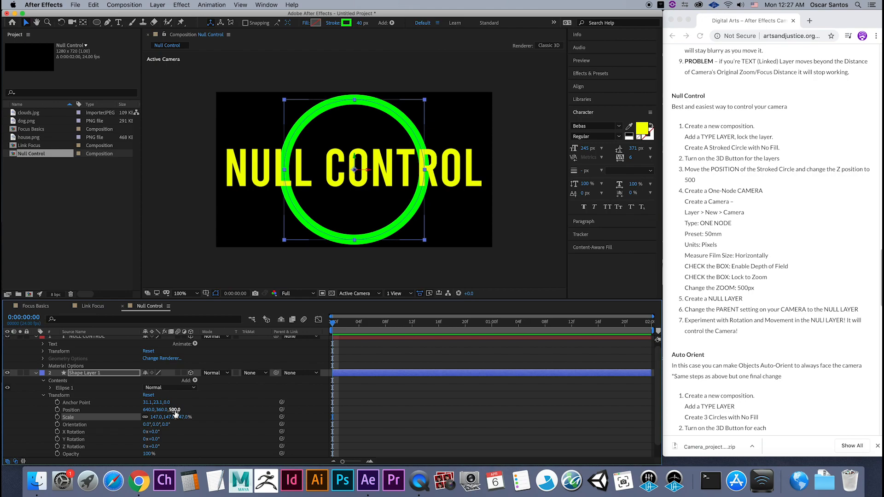
Examine the enlarged circle's placement behind the text in Custom View 1 and return to the Active Camera view.
left_click(371, 294)
left_click(370, 374)
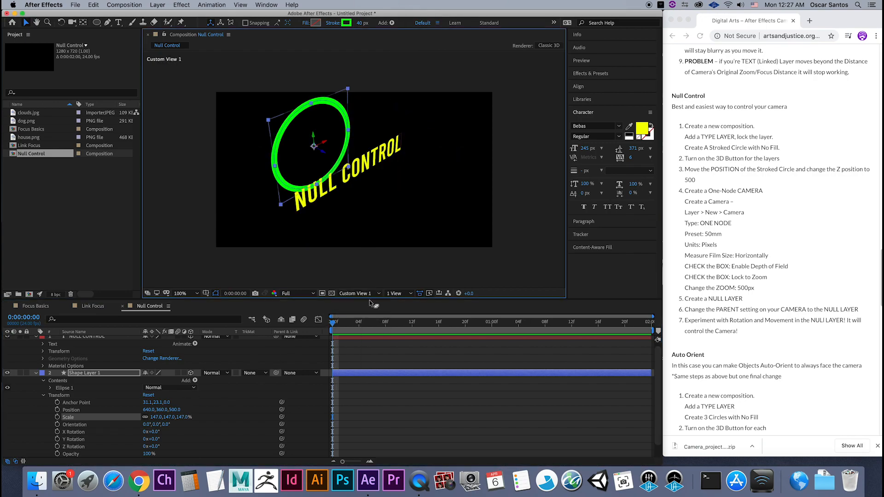
left_click(374, 294)
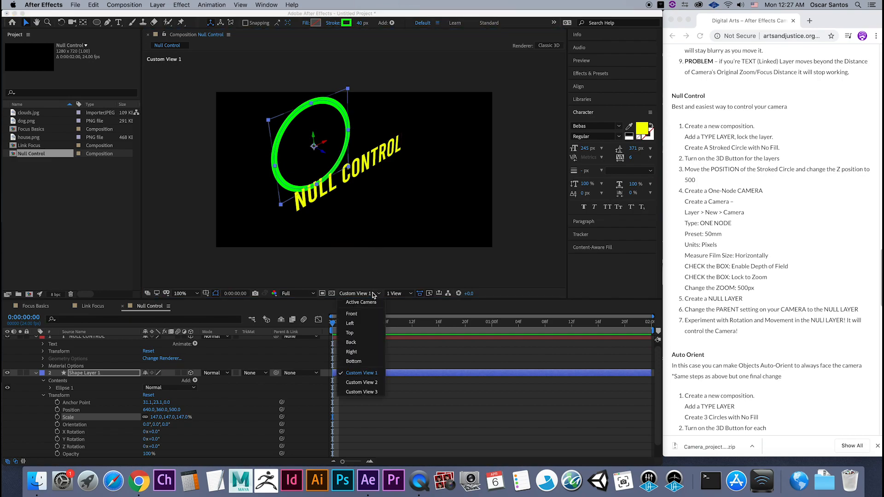
left_click(373, 312)
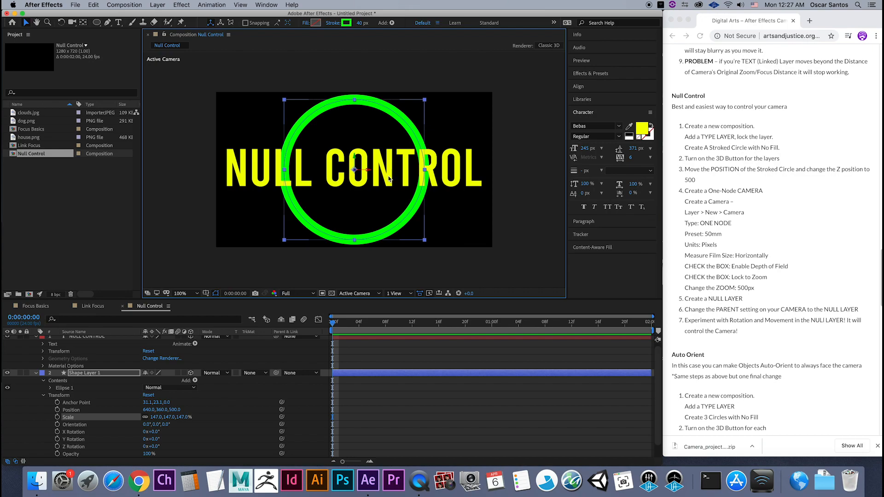
Collapse the expanded properties of the circle and text layers in the timeline.
left_click(38, 373)
left_click(36, 374)
left_click(35, 339)
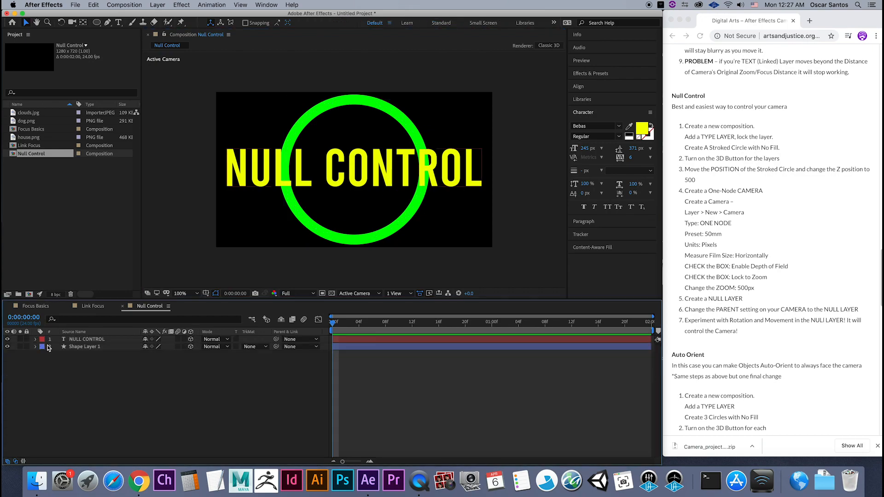
Create a one-node camera from the 50mm preset with its zoom changed to 500 px.
right_click(102, 357)
mouse_move(115, 365)
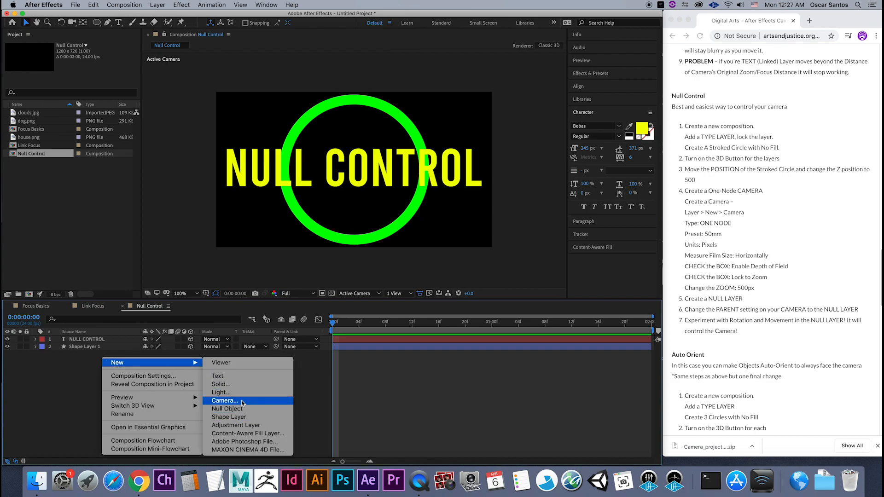
left_click(224, 402)
left_click(347, 112)
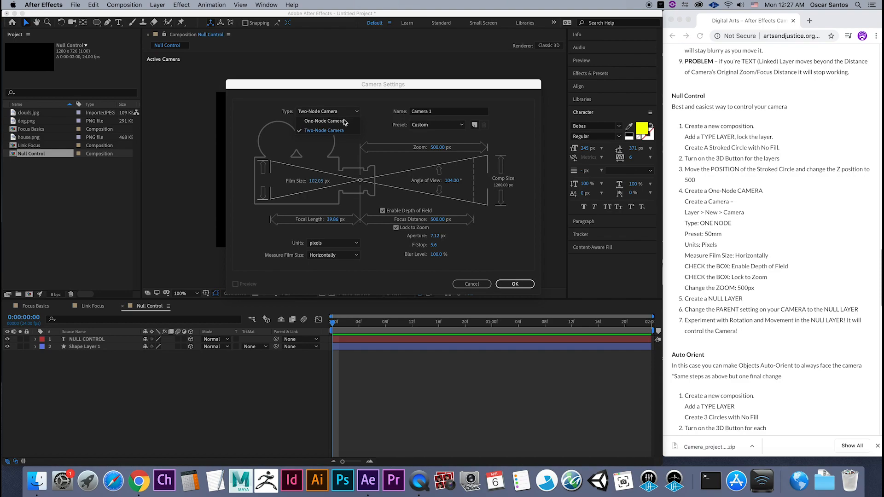
left_click(344, 123)
left_click(446, 128)
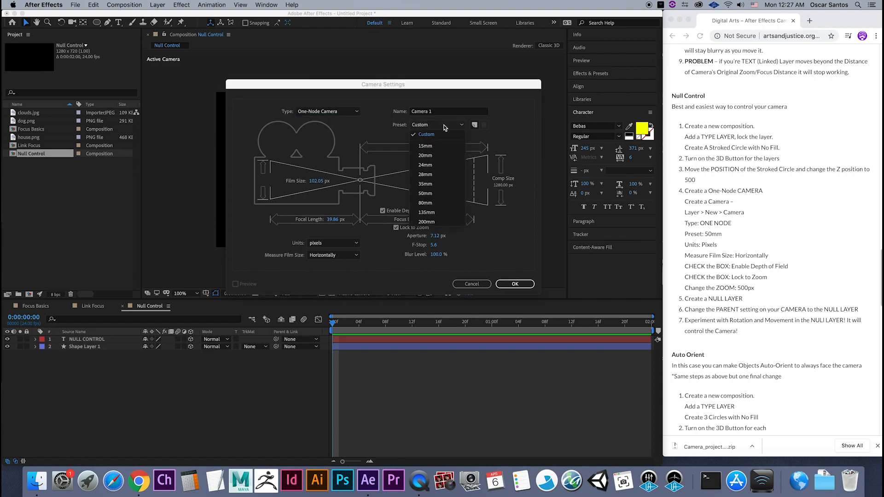
left_click(434, 191)
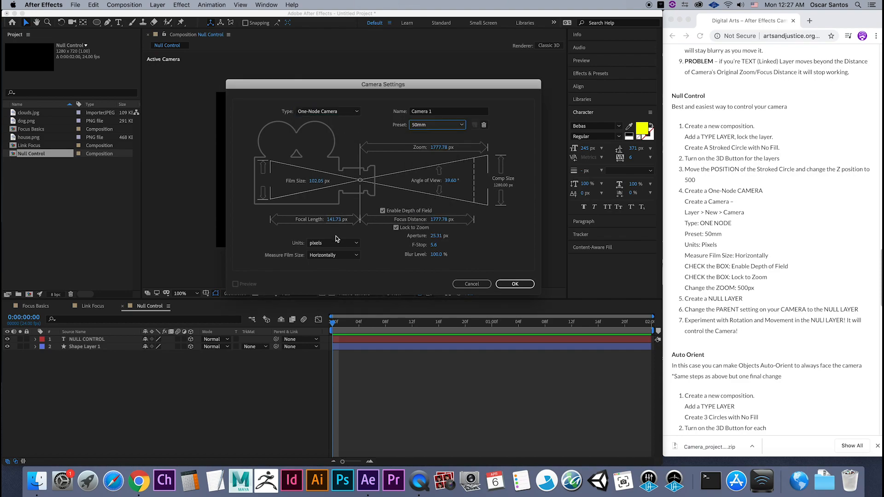
left_click(443, 147)
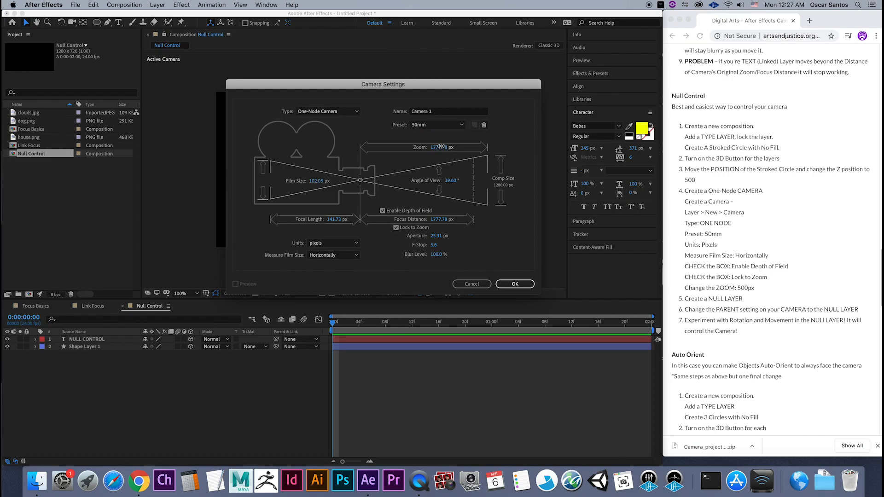
type("500")
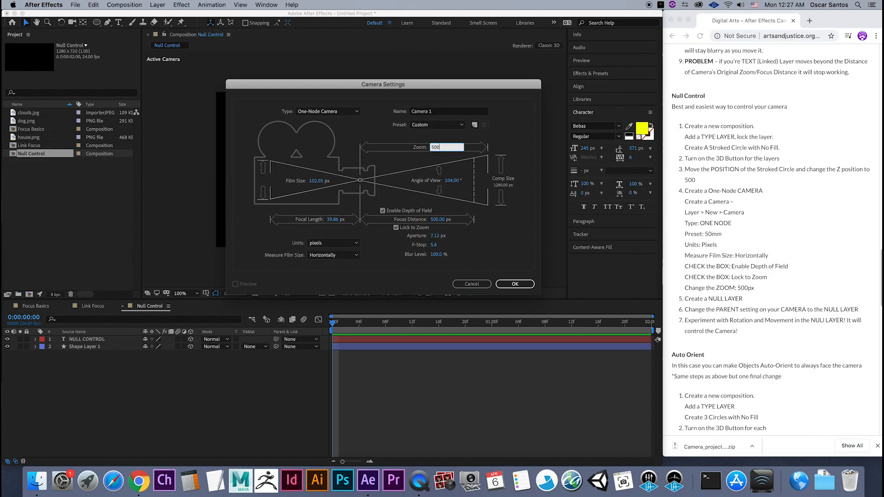
key("Return")
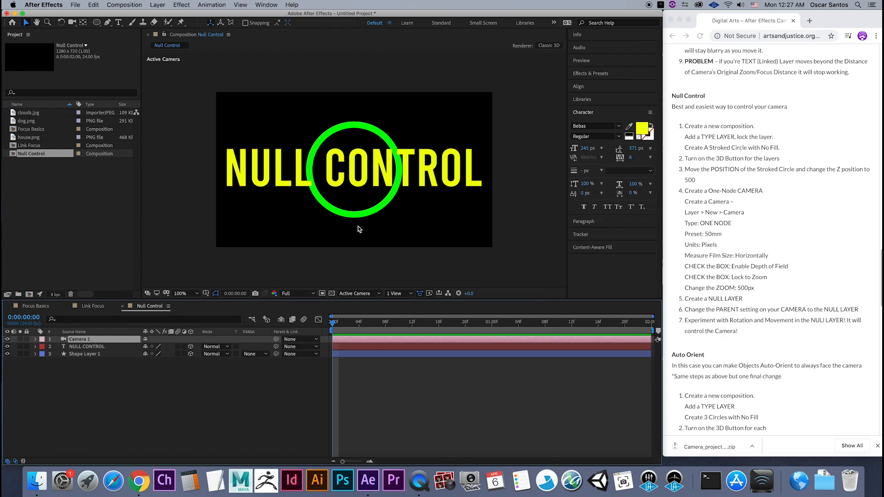
Scale the circle shape layer to 217% in all dimensions and collapse its properties.
left_click(36, 354)
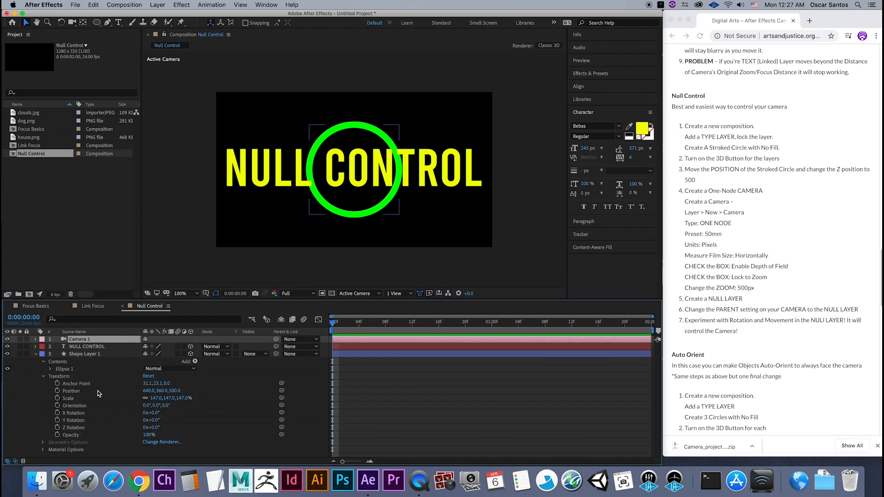
left_click_drag(180, 399, 212, 402)
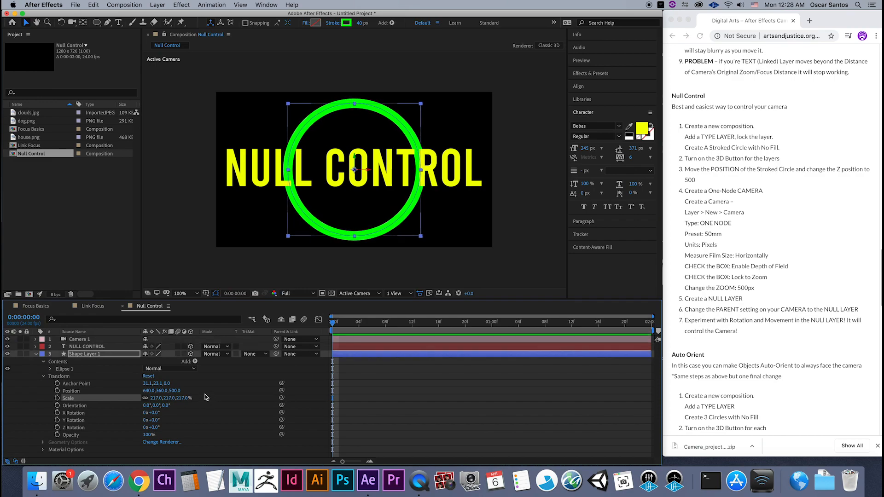
left_click(94, 341)
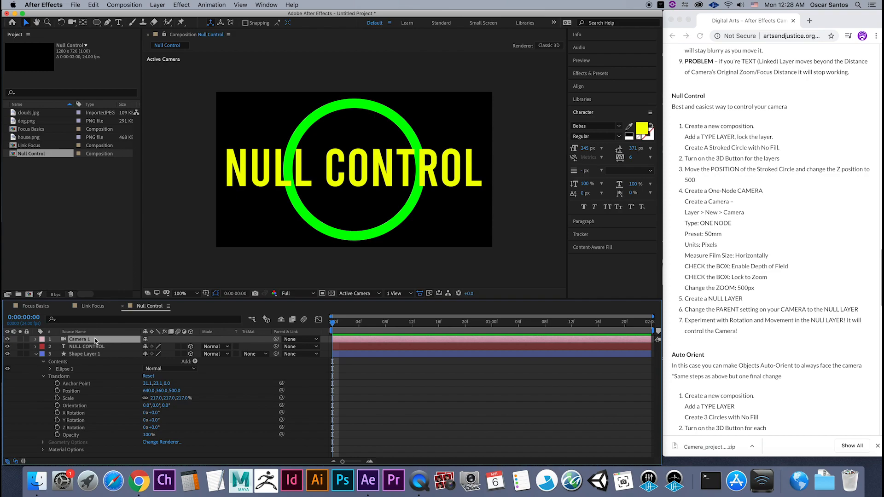
left_click(36, 354)
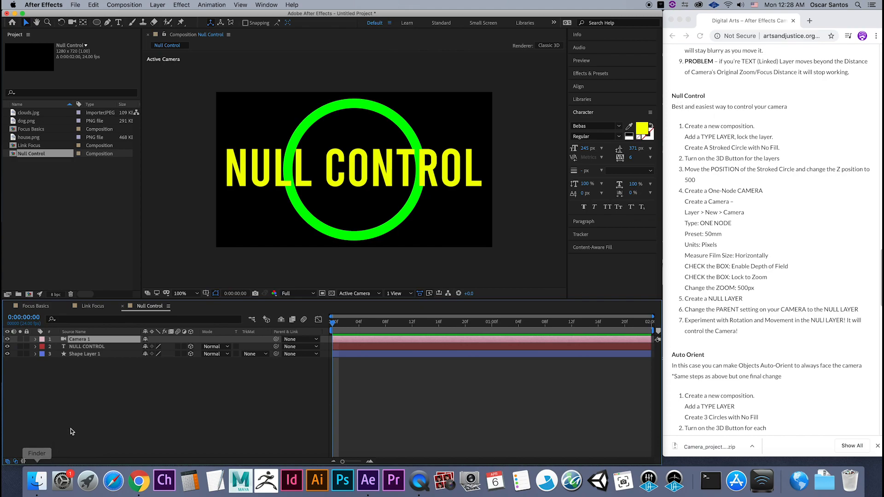
Add a null object layer, make it 3D, and parent Camera 1 to it.
right_click(110, 367)
mouse_move(158, 372)
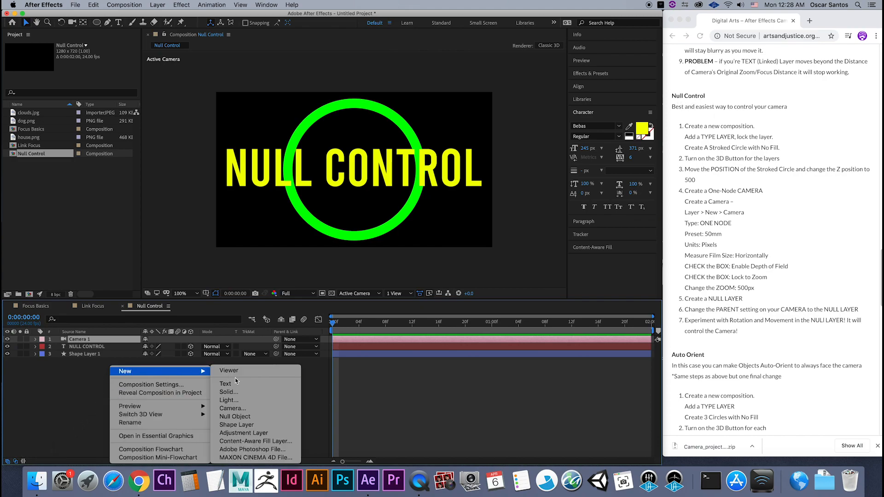
left_click(235, 417)
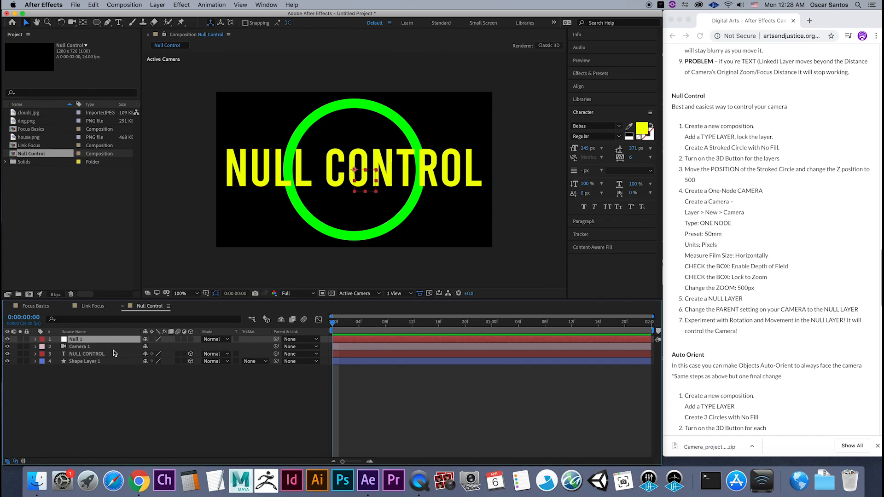
left_click(196, 342)
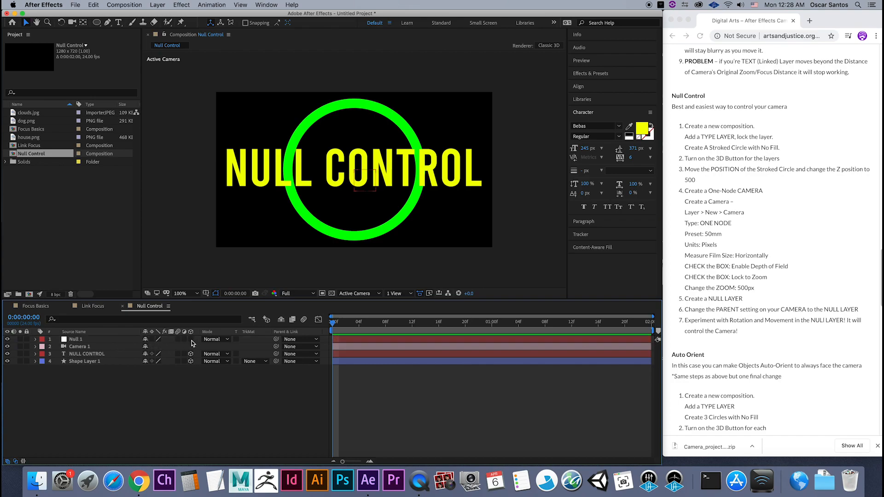
left_click(190, 339)
left_click(300, 347)
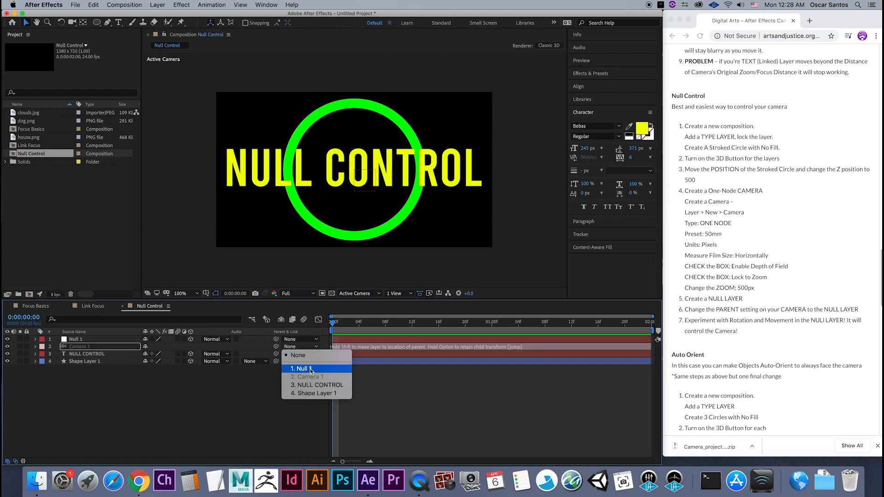
left_click(310, 370)
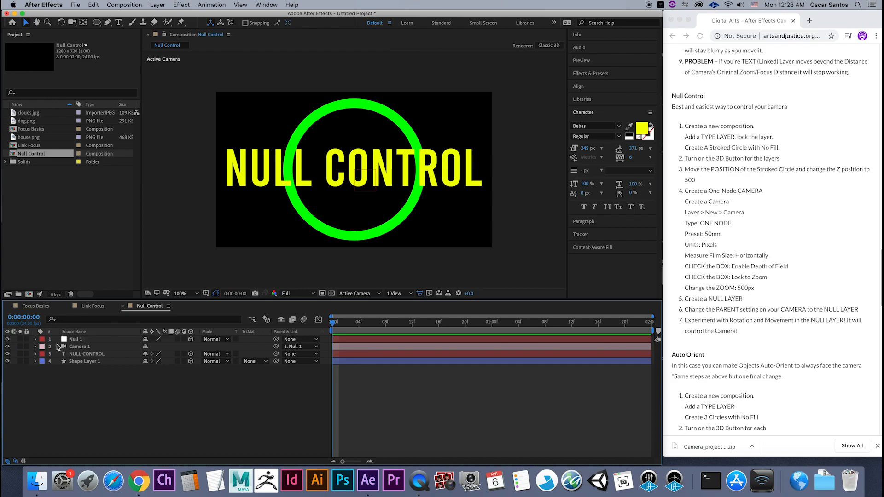
Expand Null 1's transform properties and try rotating the null about its individual axes, undoing a rotation change.
left_click(36, 340)
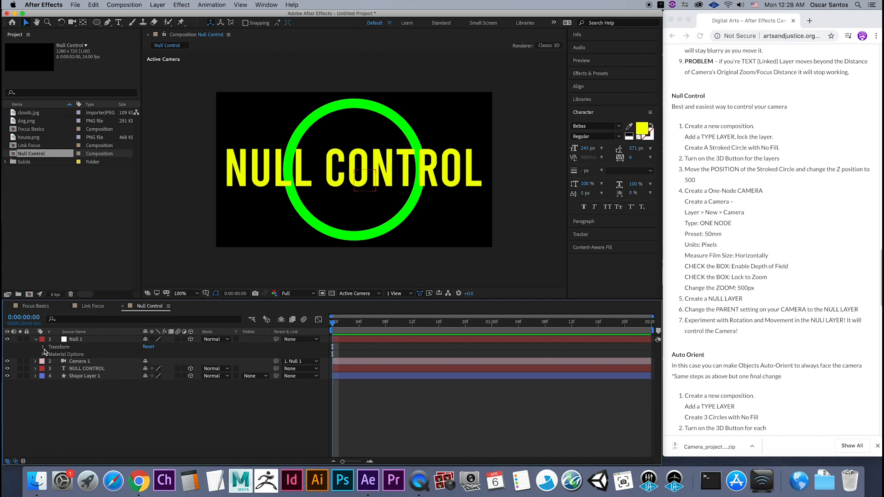
left_click(44, 347)
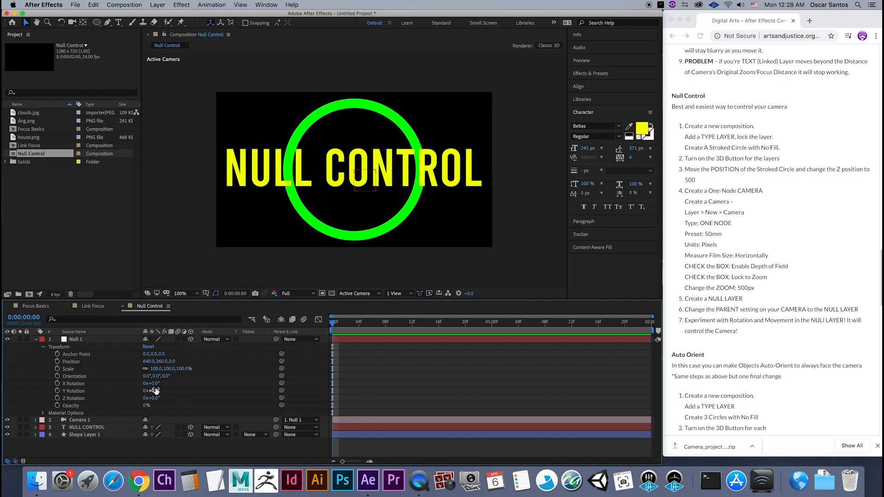
mouse_move(155, 394)
left_mouse_down()
mouse_move(201, 396)
mouse_move(148, 398)
mouse_move(182, 398)
mouse_move(155, 392)
left_mouse_up()
key("Return")
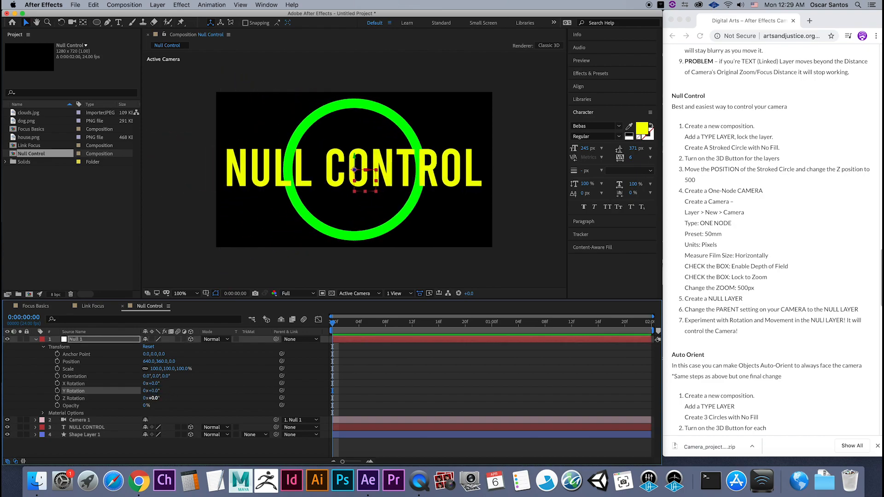
left_click_drag(151, 399, 304, 382)
key("super+z")
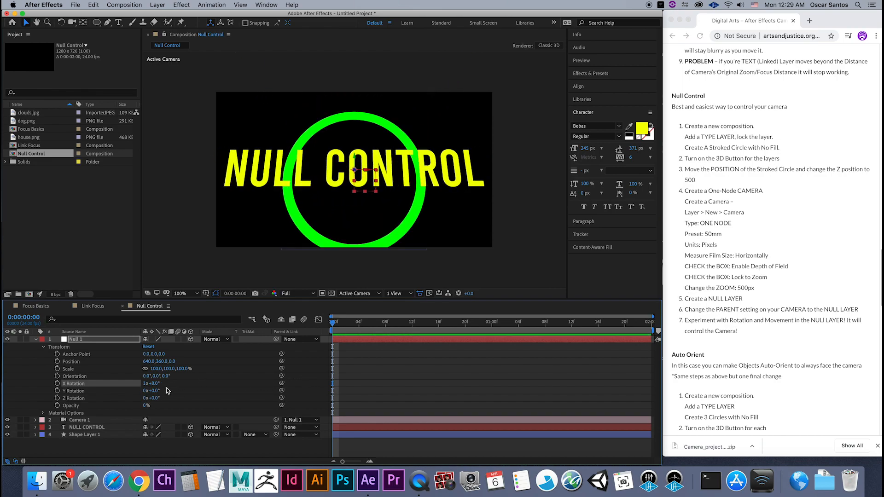
Reset the null's X rotation to 0x+0.0°.
left_click(154, 384)
key("Return")
left_click(149, 383)
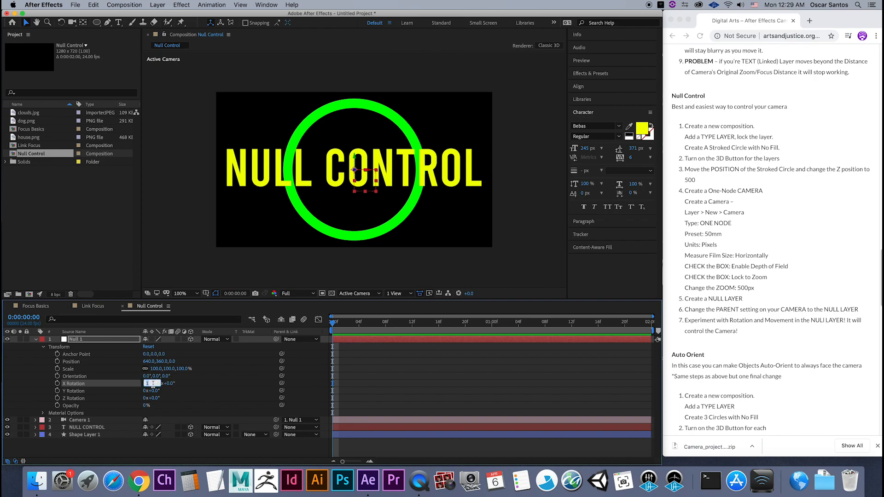
key("Return")
left_click(84, 340)
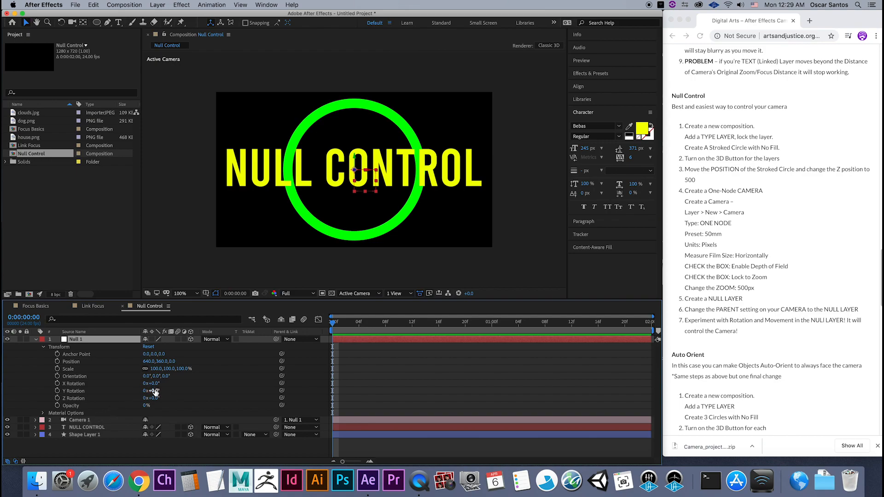
Test the null's Y rotation in the camera view and in Custom View 1, and reset it to 0°.
mouse_move(154, 392)
left_mouse_down()
mouse_move(135, 392)
mouse_move(155, 392)
left_mouse_up()
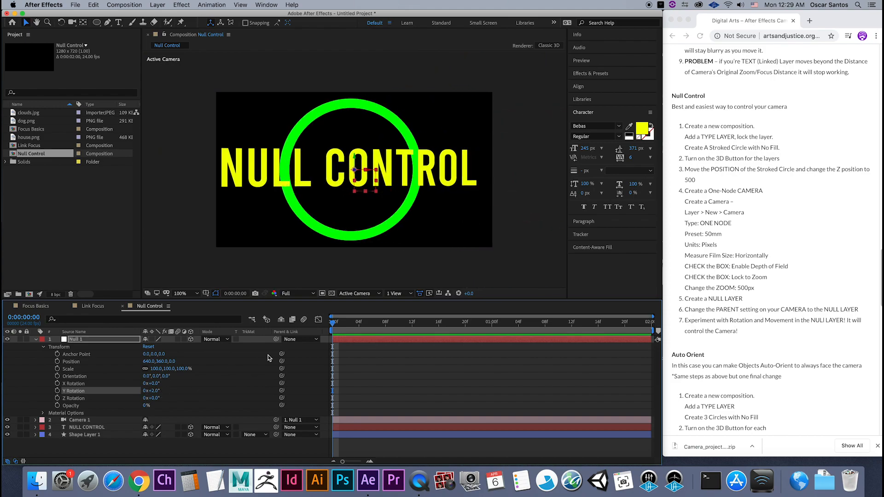
left_click(365, 294)
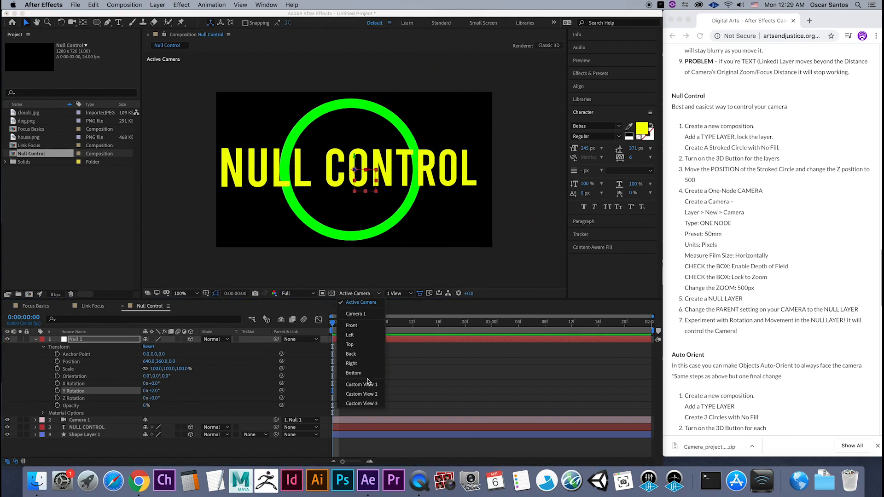
left_click(367, 385)
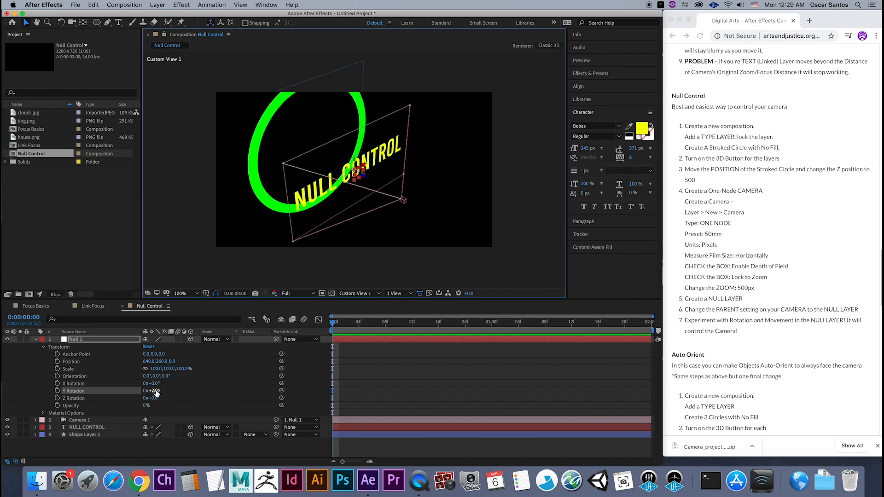
mouse_move(155, 391)
left_mouse_down()
mouse_move(193, 393)
mouse_move(155, 396)
left_mouse_up()
left_click(157, 395)
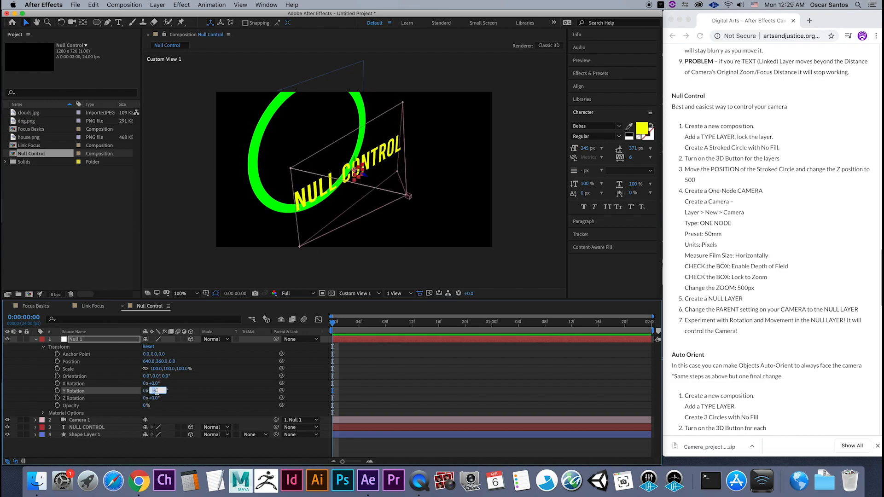
type("0")
key("Return")
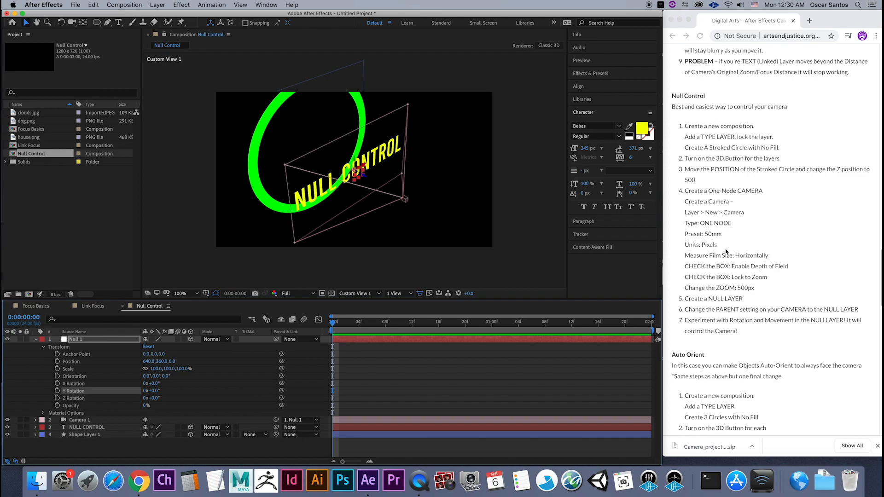
Return to the Active Camera view and collapse Null 1's properties in the timeline.
scroll(715, 344, "down", 5)
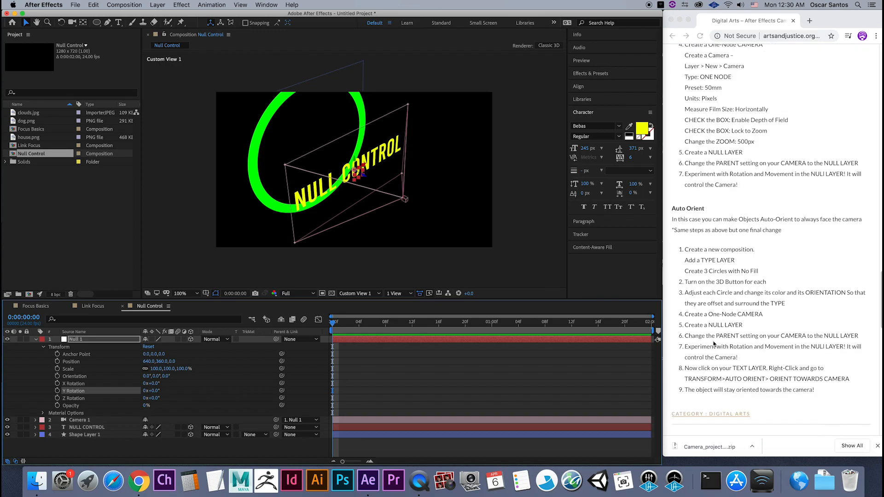
scroll(714, 344, "down", 1)
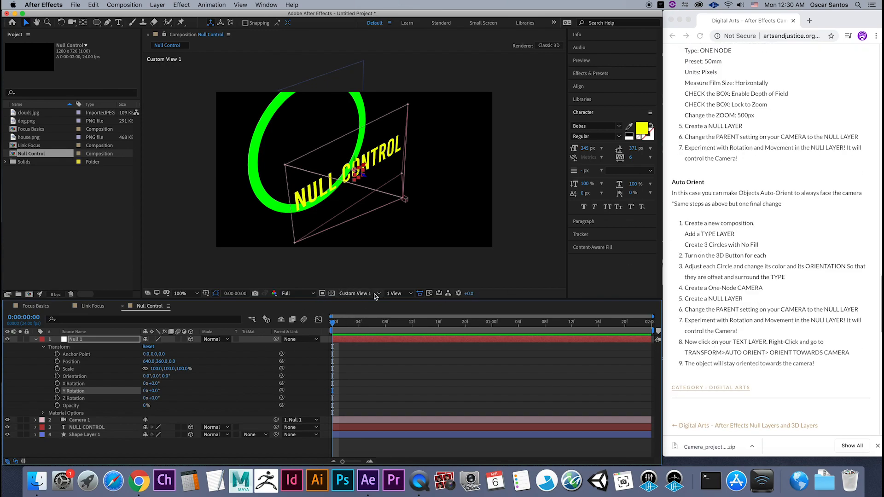
left_click(374, 295)
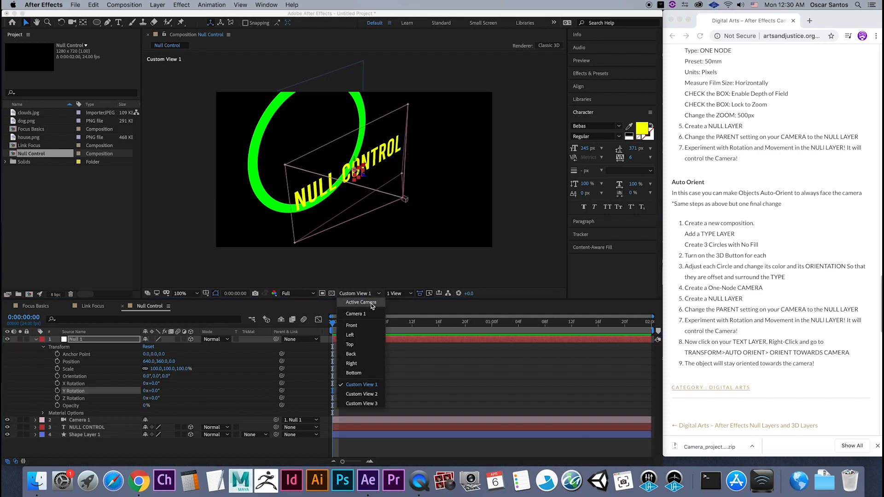
left_click(374, 311)
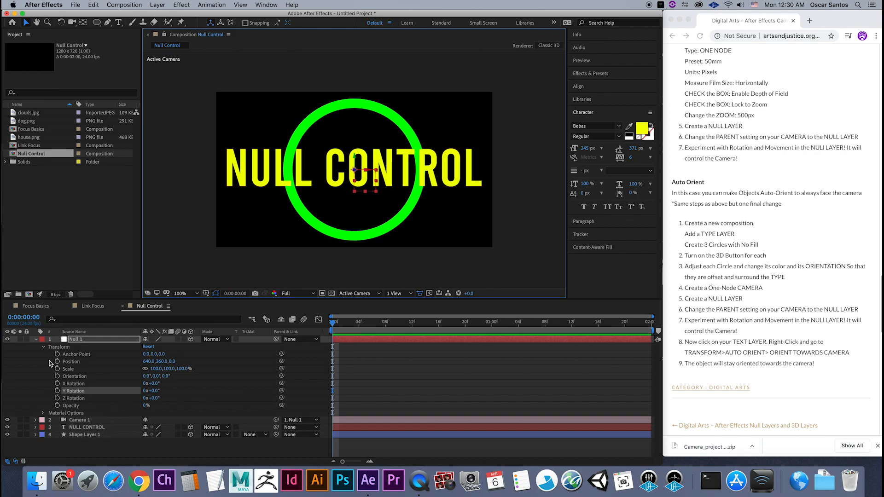
left_click(36, 339)
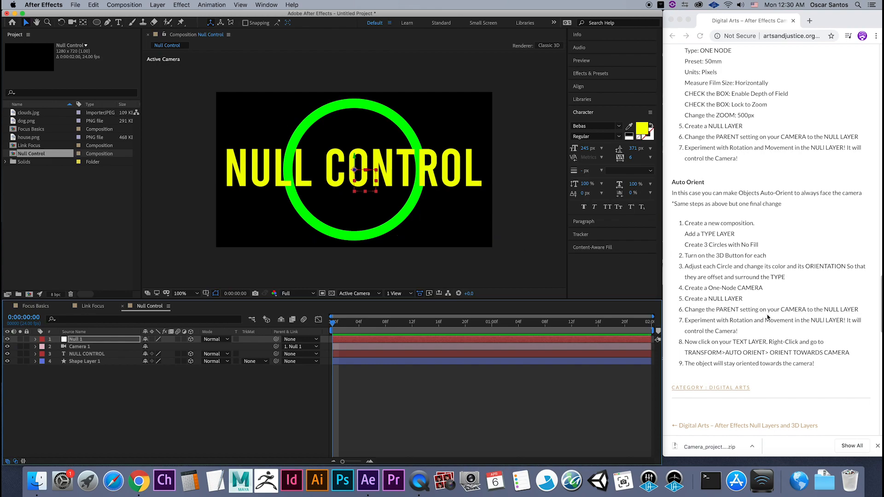
Highlight step 8 of the Auto Orient instructions on the lesson page.
scroll(768, 317, "down", 1)
scroll(767, 318, "down", 3)
left_click(706, 324)
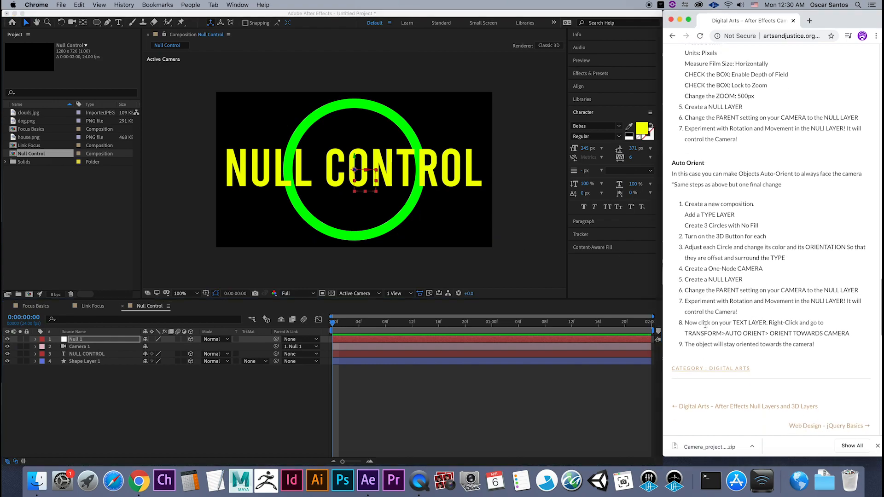
left_click_drag(681, 326, 856, 340)
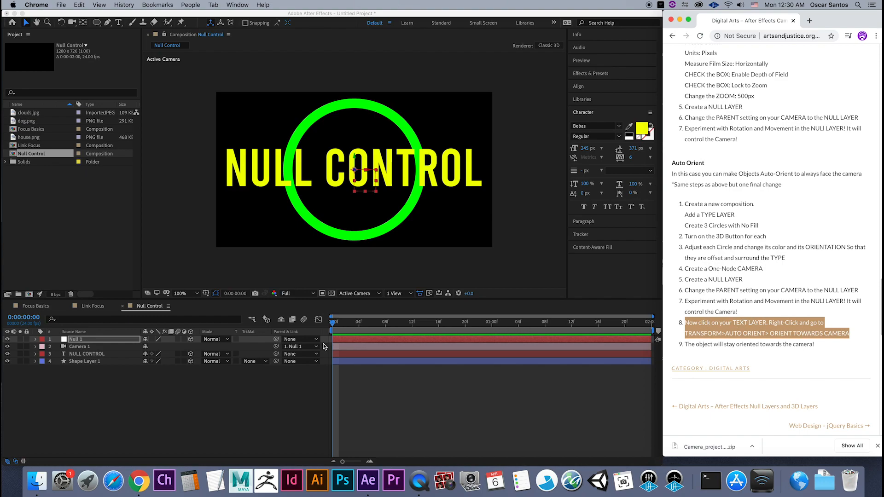
Set the NULL CONTROL text layer's auto-orientation to Orient Towards Camera.
left_click(83, 356)
left_click(83, 356)
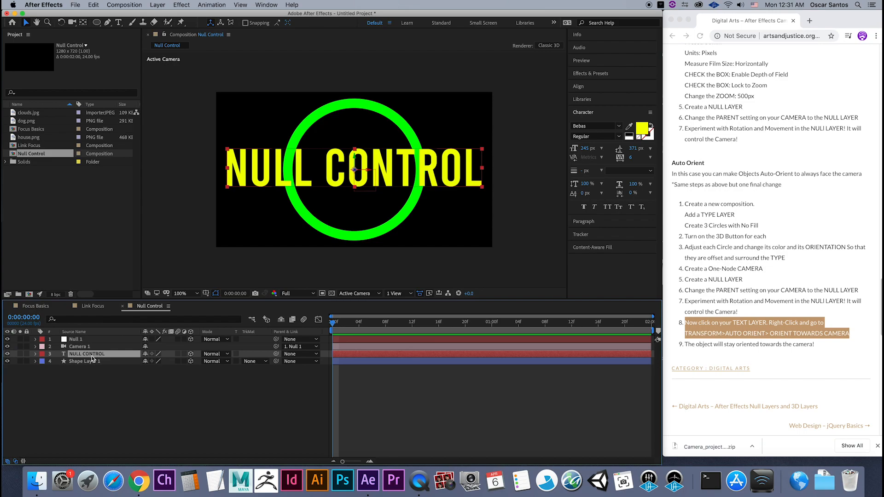
right_click(94, 357)
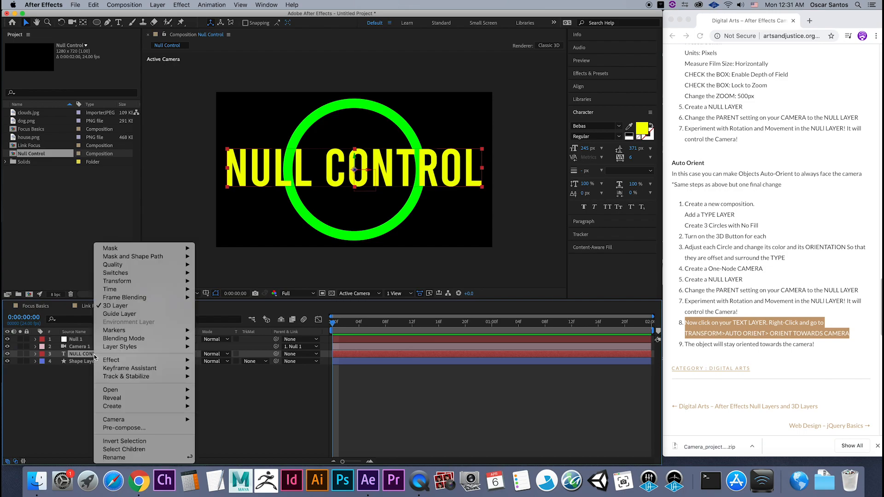
mouse_move(156, 282)
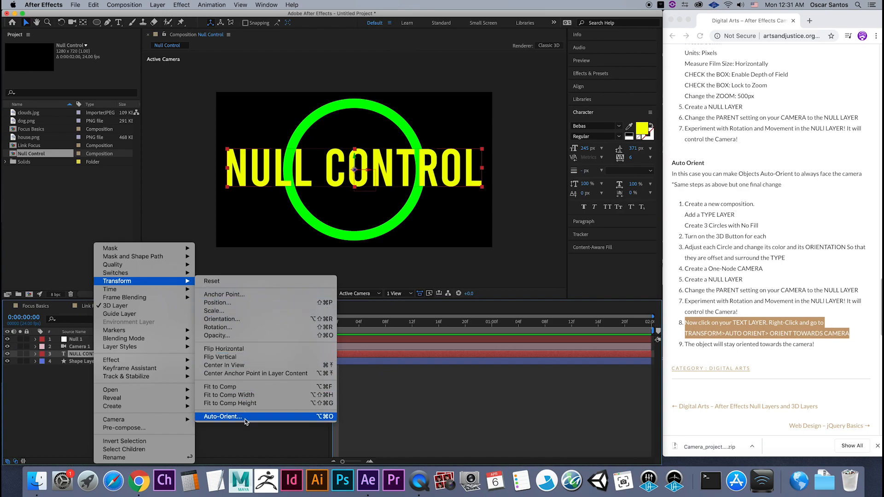
left_click(91, 354)
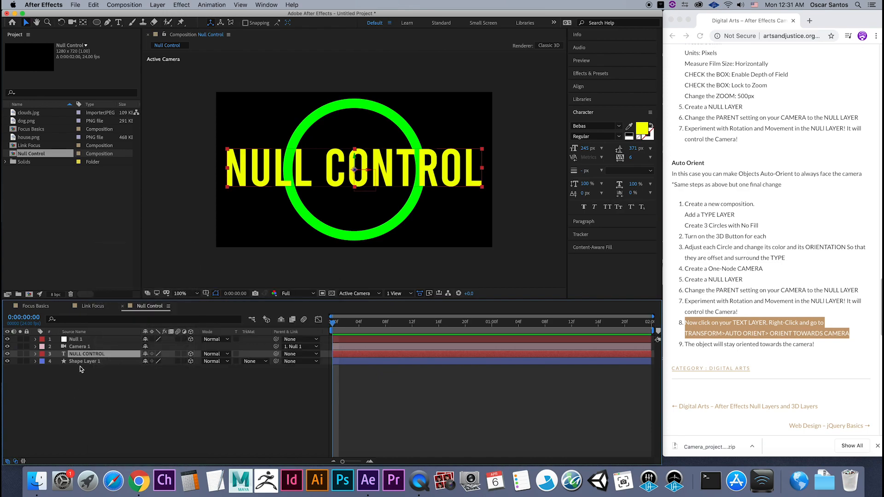
right_click(91, 354)
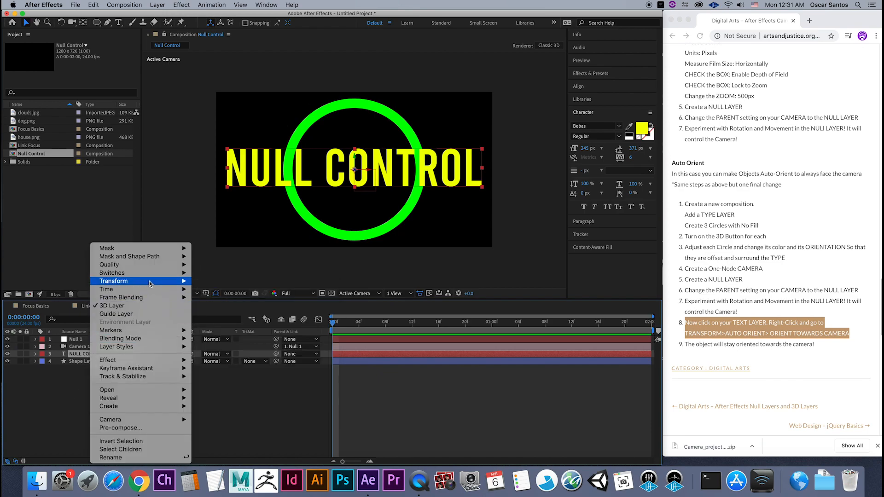
mouse_move(150, 282)
left_click(245, 417)
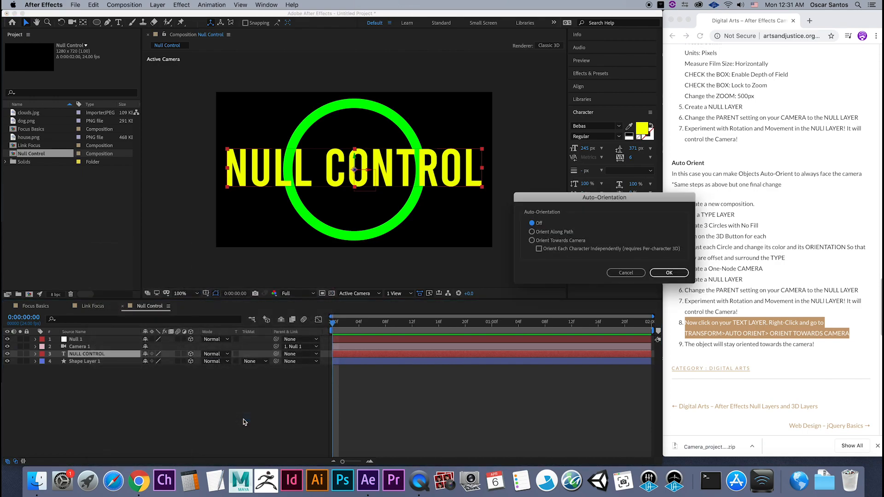
left_click_drag(591, 199, 430, 221)
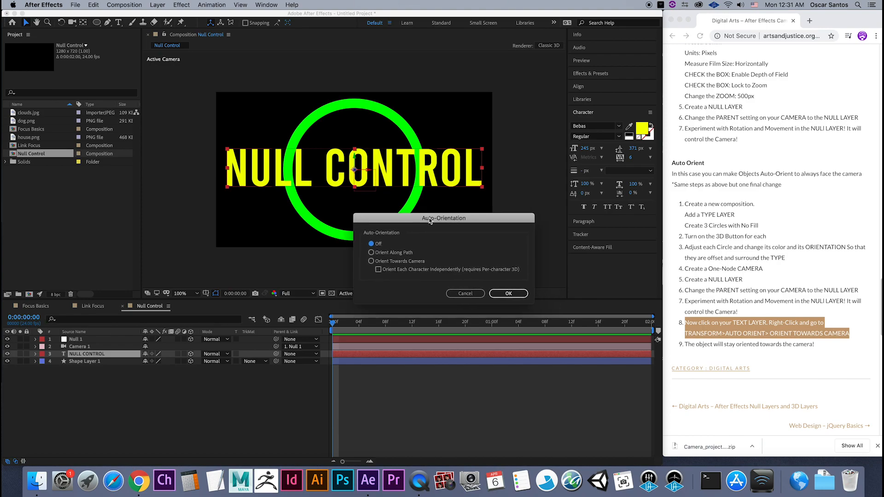
left_click(371, 263)
left_click(507, 294)
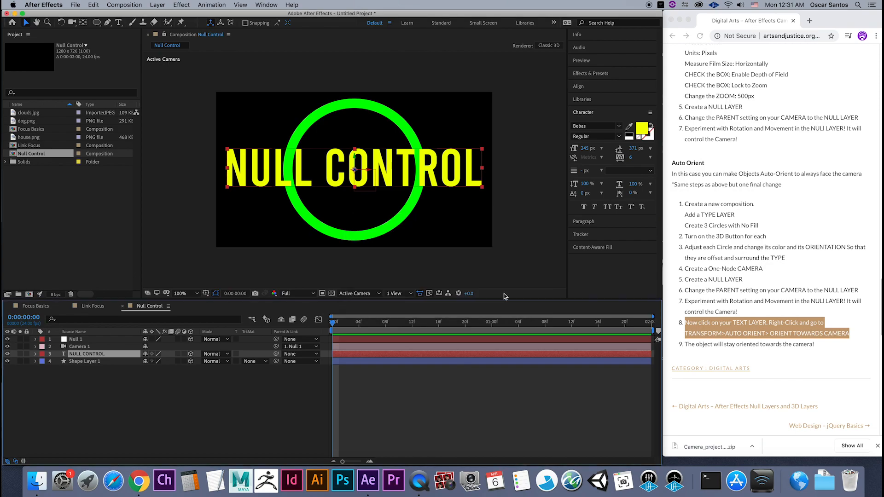
Expand Null 1's transform properties and test its Y Rotation in the Active Camera view.
left_click(77, 341)
left_click(36, 340)
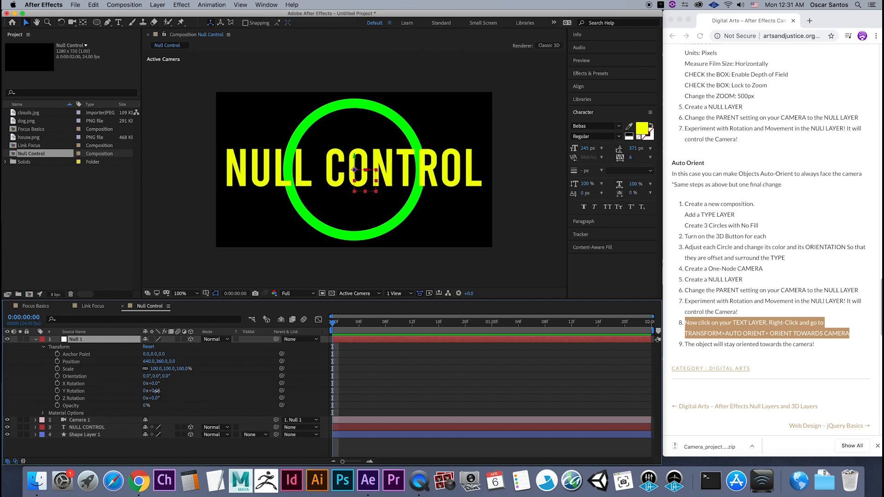
mouse_move(155, 392)
left_mouse_down()
mouse_move(177, 395)
mouse_move(139, 398)
mouse_move(172, 394)
mouse_move(161, 395)
left_mouse_up()
Switch to Custom View 1 and rotate Null 1 to about -38° on its Y axis to check the text's orientation.
left_click(359, 293)
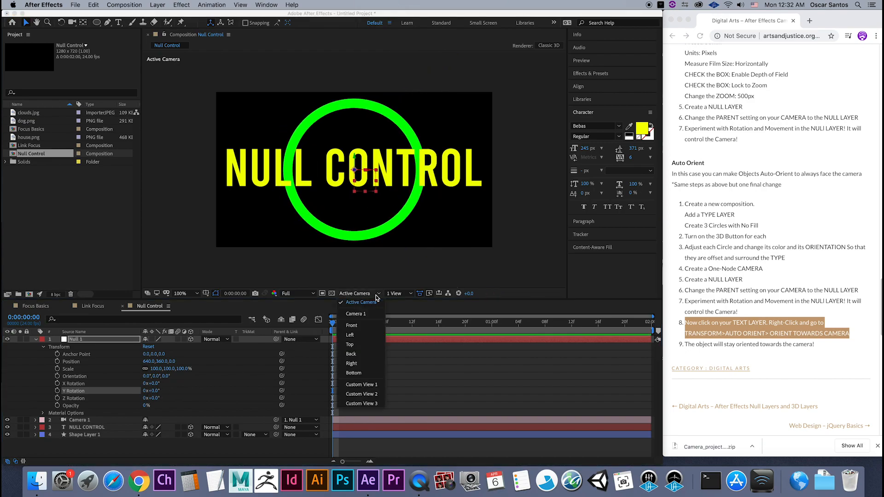
left_click(372, 389)
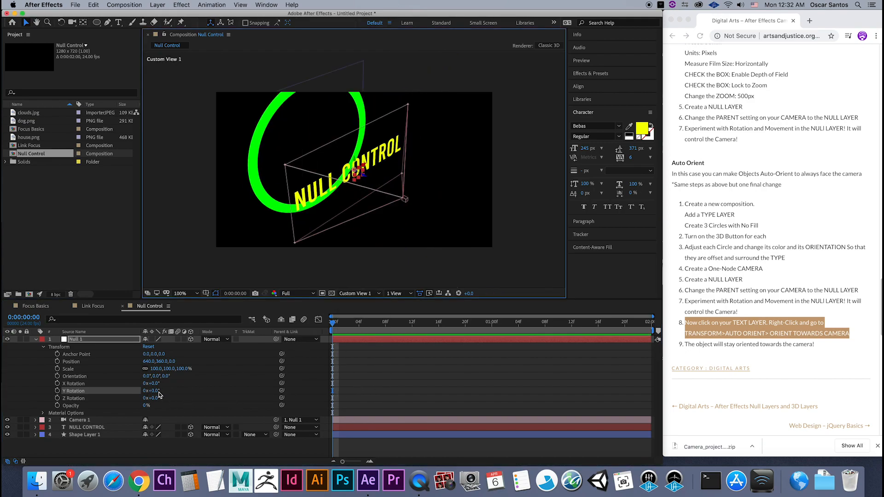
mouse_move(158, 391)
left_mouse_down()
mouse_move(200, 392)
mouse_move(145, 399)
left_mouse_up()
Return to the Active Camera view, try Null 1's Y Rotation there, and reset it to 0°.
left_click(357, 294)
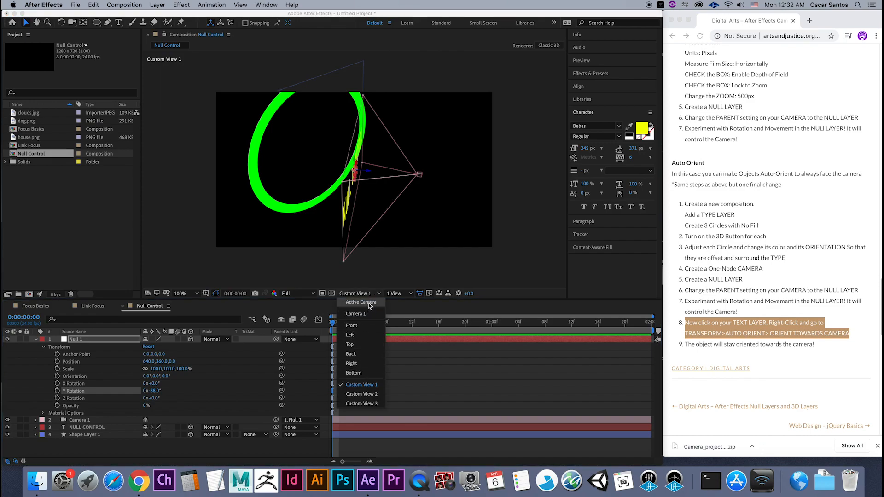
left_click(367, 302)
mouse_move(163, 390)
left_mouse_down()
mouse_move(205, 392)
mouse_move(165, 396)
left_mouse_up()
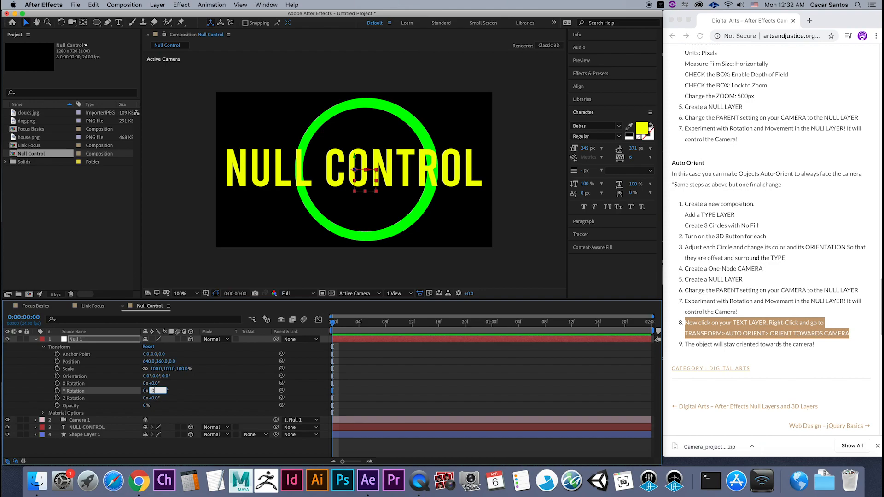
type("0")
key("Return")
Try tilting Null 1 with its X Rotation in the Active Camera view, and undo the trial rotation.
mouse_move(162, 399)
left_mouse_down()
mouse_move(196, 397)
mouse_move(159, 385)
mouse_move(288, 389)
mouse_move(144, 396)
mouse_move(184, 385)
mouse_move(154, 386)
left_mouse_up()
key("super+z")
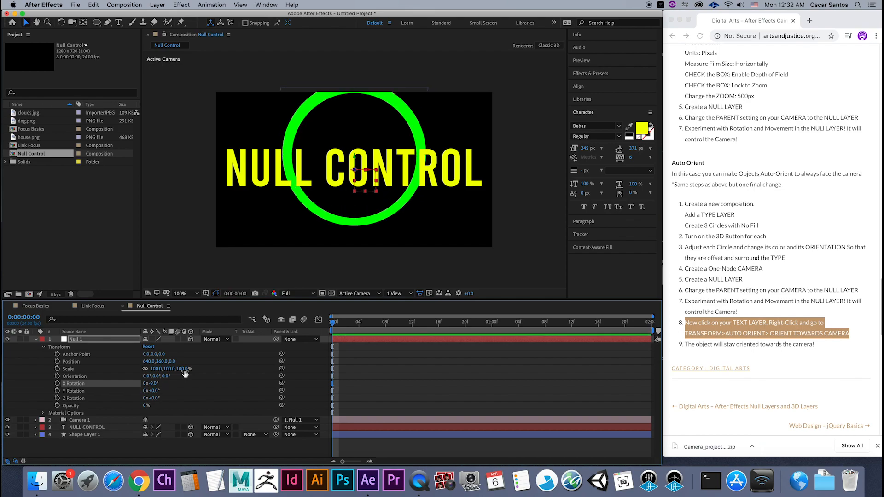